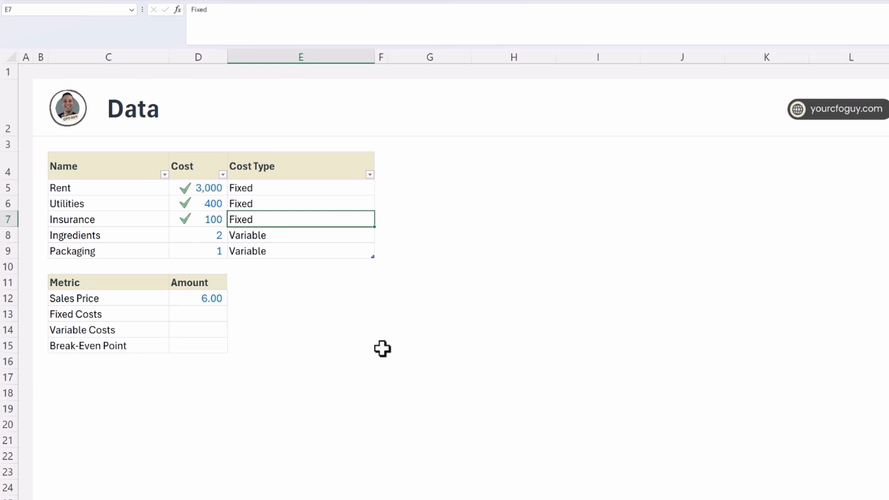
Calculate Fixed Costs in D13 with a SUMIFS of the Costs table's Cost column where Cost Type is "Fixed".
left_click(210, 296)
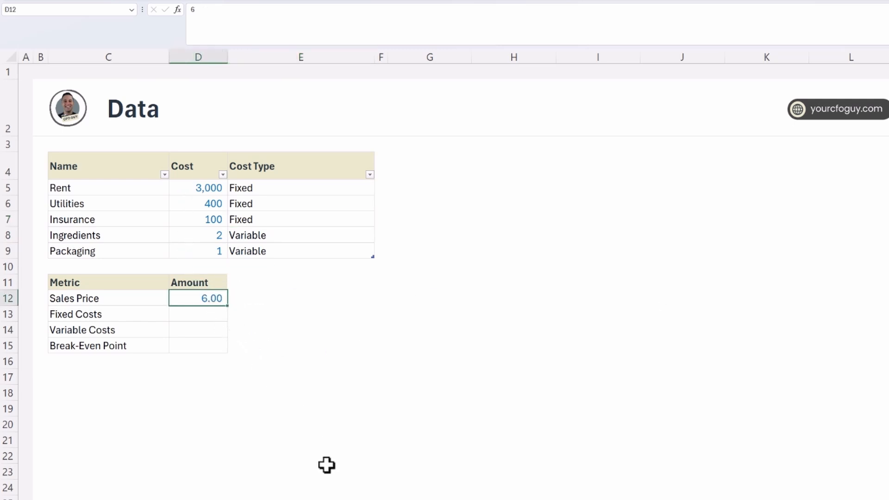
key("Down")
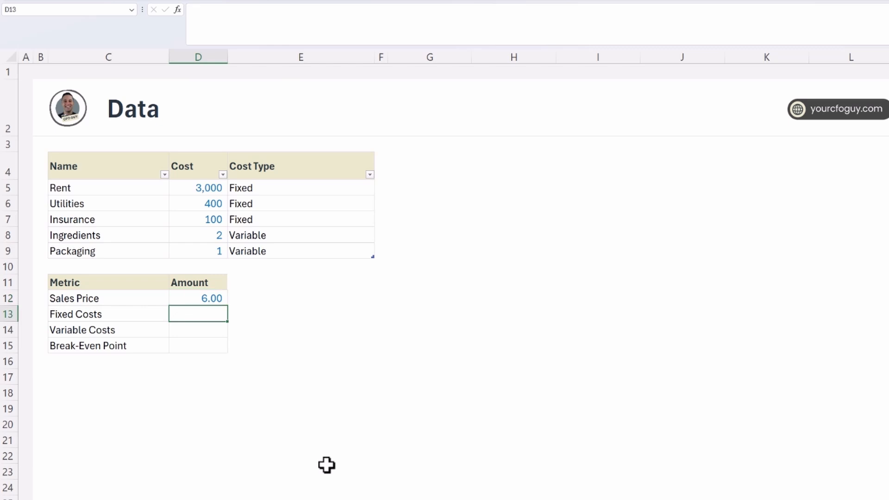
type("=sumifs(")
key("ctrl+Up")
key("ctrl+Up")
key("ctrl+shift+Up")
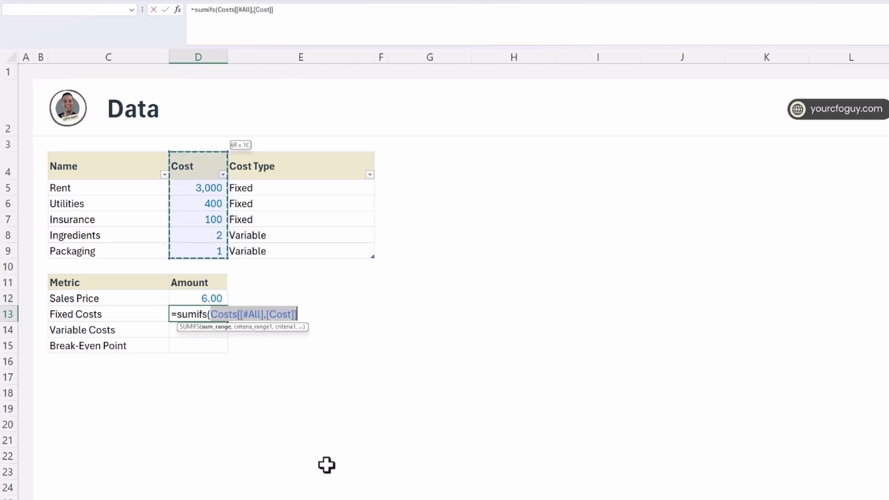
key("shift+Down")
type(",")
left_click(277, 218)
key("ctrl+space")
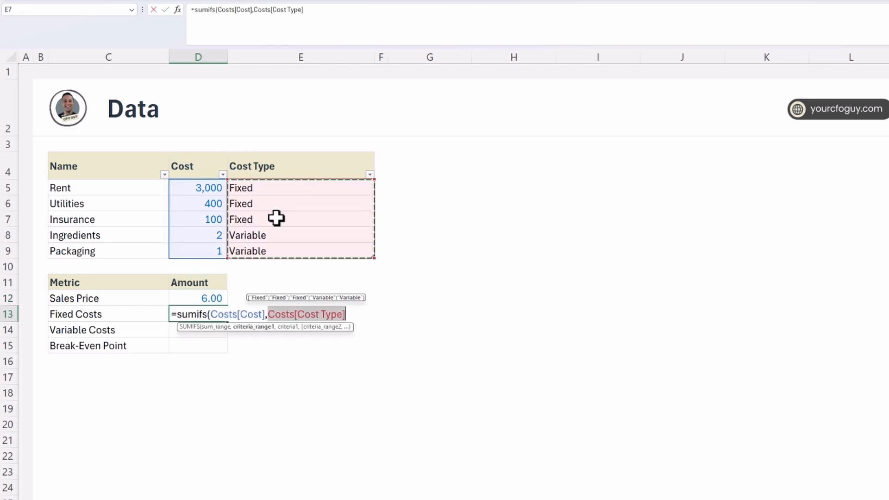
type(",\"Fixe")
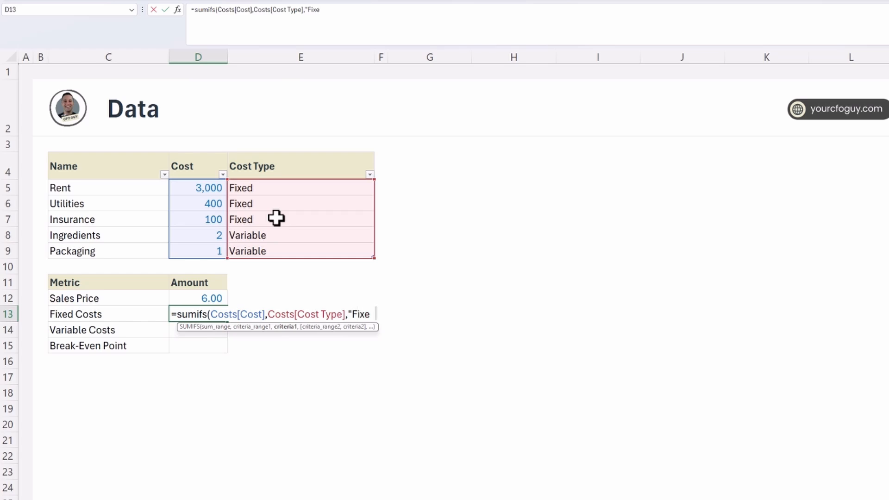
type("d\")")
key("Return")
key("Up")
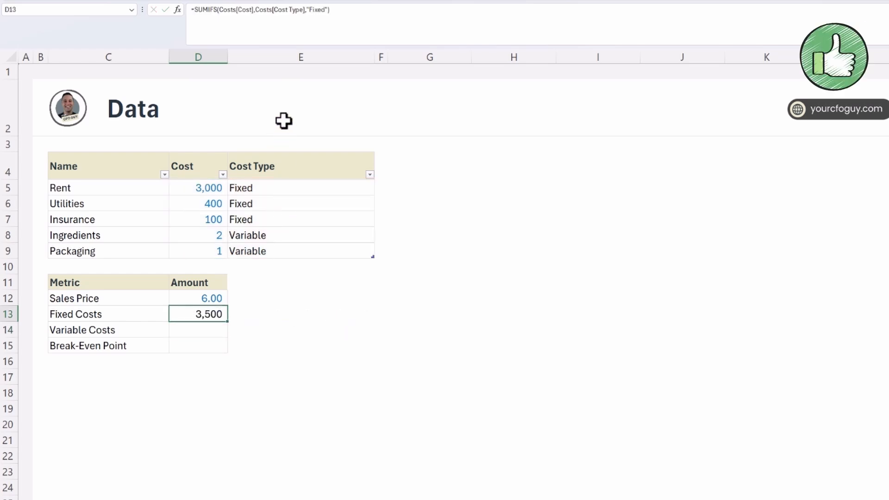
Copy the Fixed Costs formula into the Variable Costs amount and change its criterion to "Variable".
key("ctrl+c")
key("Down")
key("ctrl+v")
double_click(317, 10)
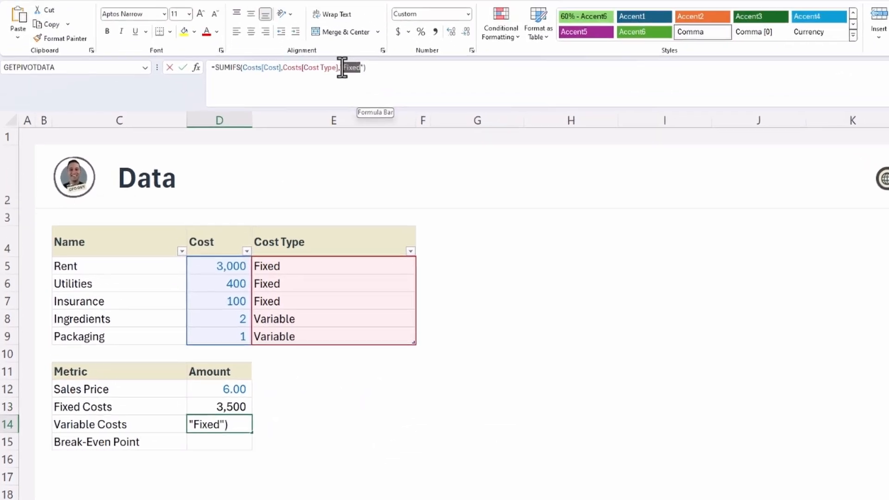
type("Variable")
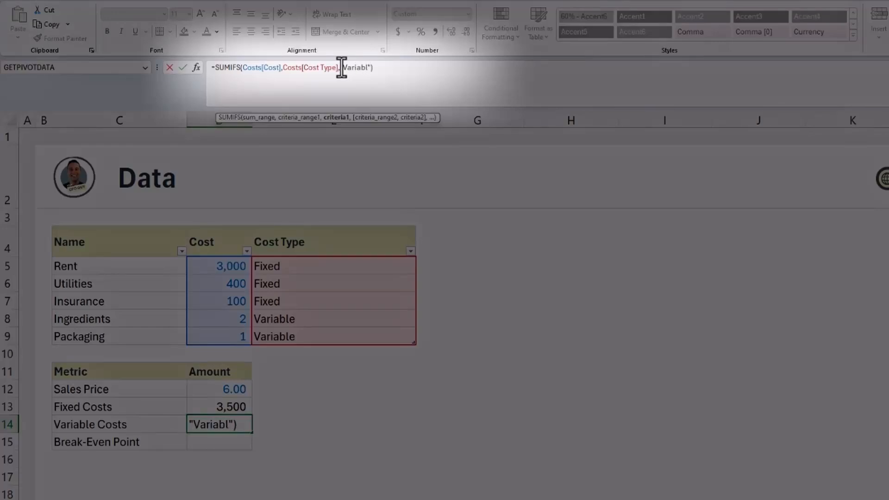
key("Return")
key("Up")
Calculate the Break-Even Point in D15 as fixed costs divided by sales price minus variable costs, =D13/(D12-D14).
key("Down")
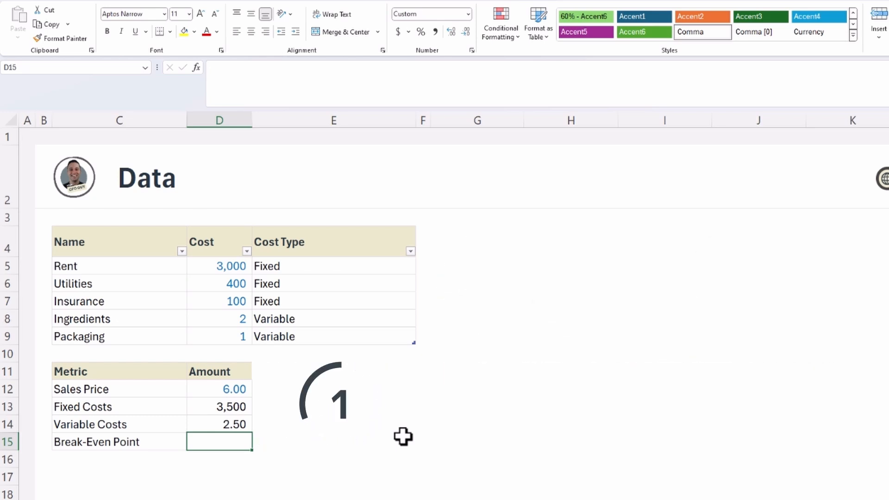
type("=")
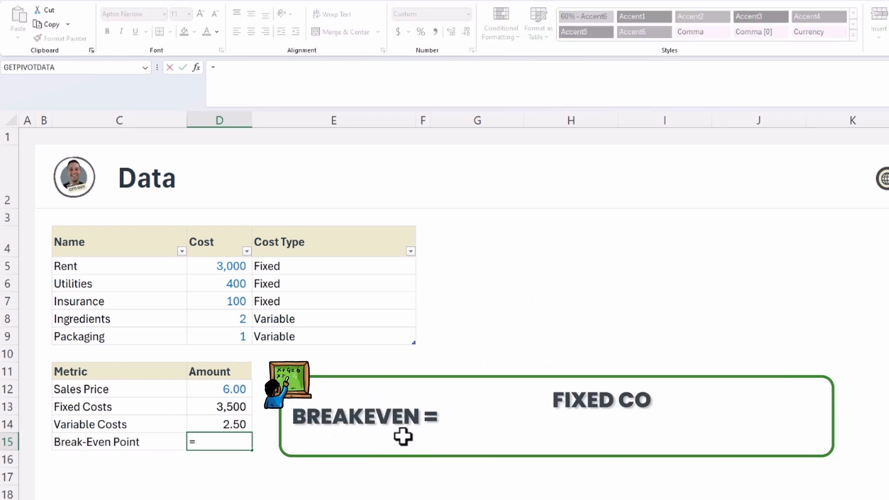
key("Up")
key("Up")
type("/")
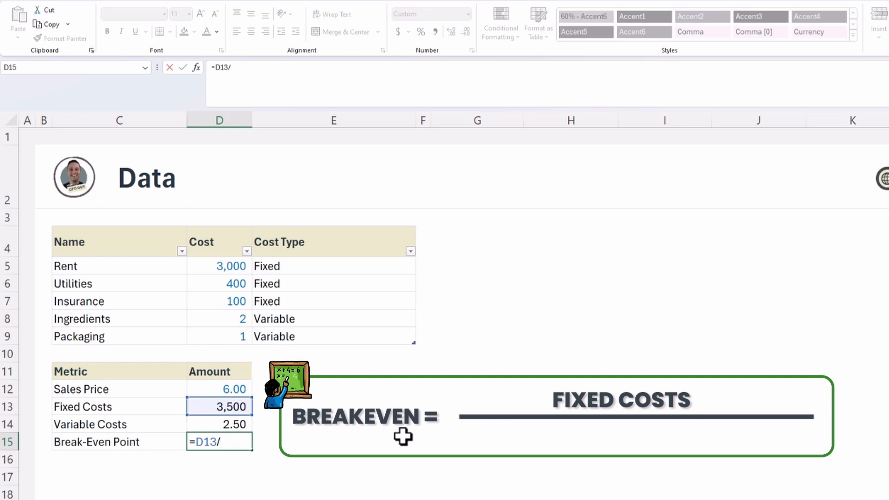
type("(")
key("Up")
key("Up")
key("Up")
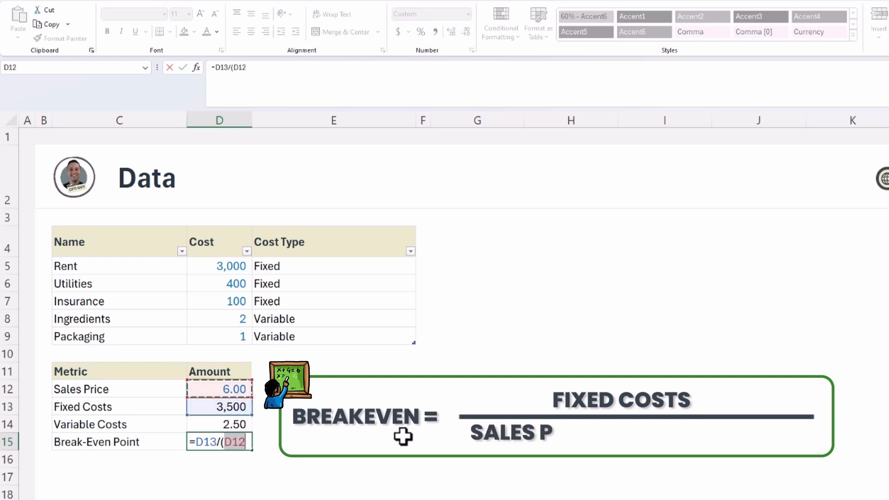
type("-")
key("Up")
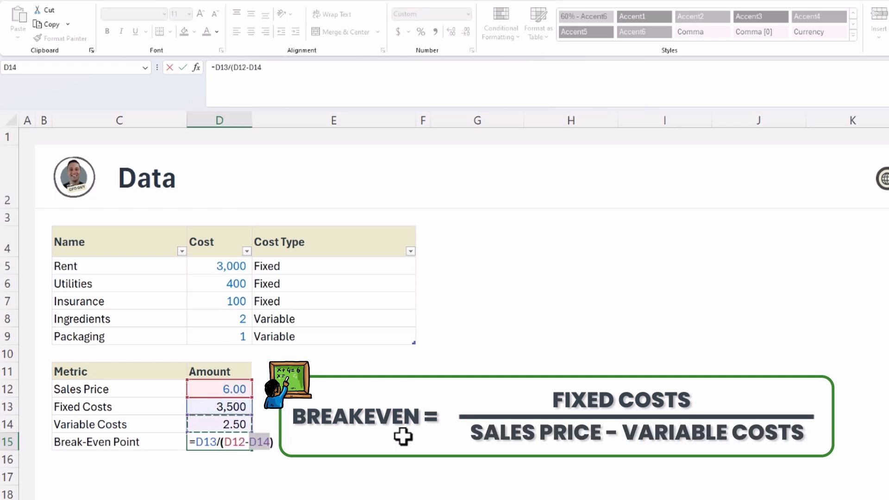
type(")")
key("Return")
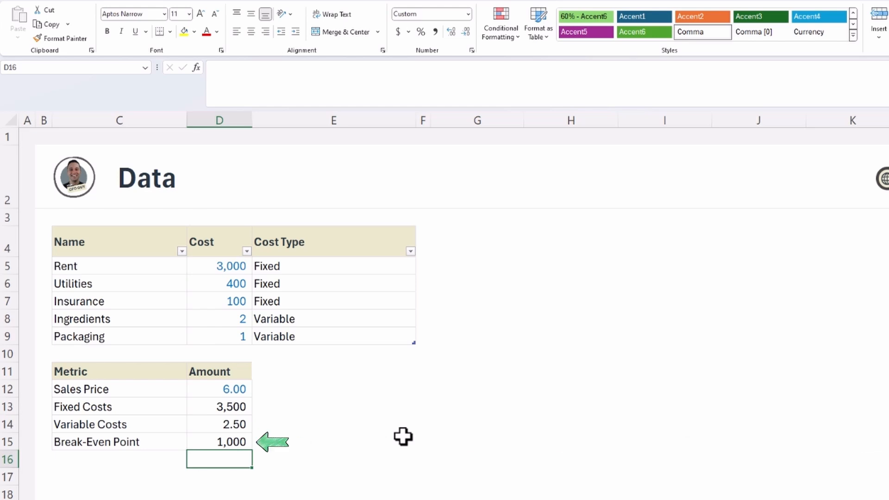
Test a sales price of 4 to check its effect on the break-even point, and undo the price change.
left_click(229, 391)
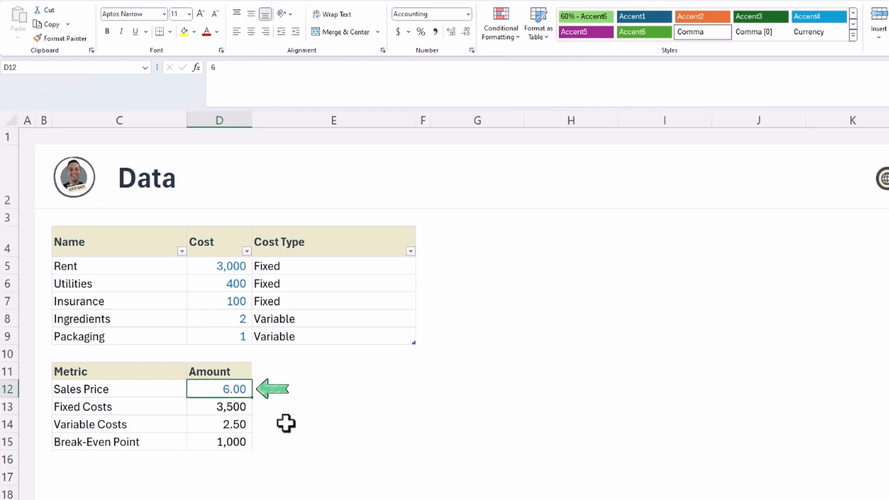
type("4")
key("Up")
key("Up")
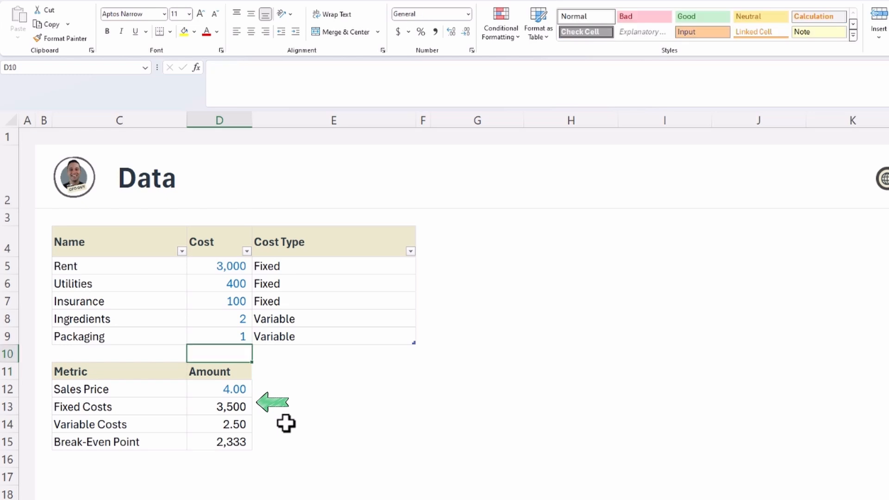
key("Down")
key("Down")
key("Down")
key("Down")
key("Down")
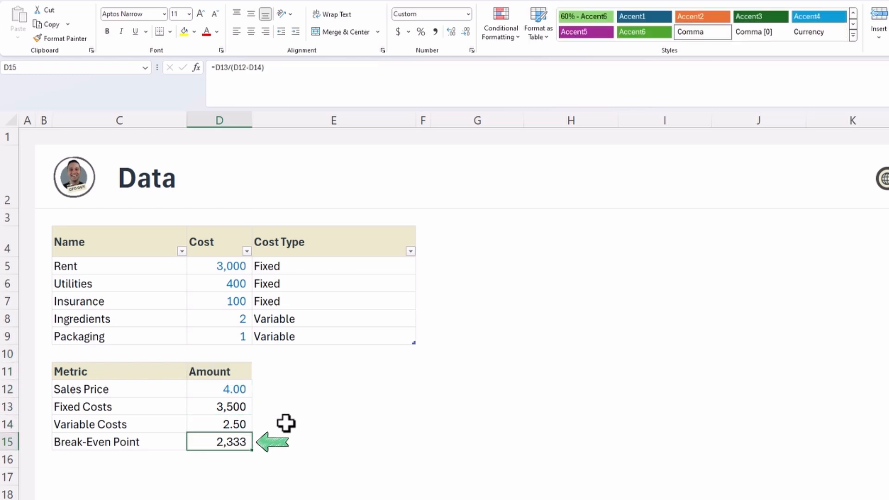
key("ctrl+z")
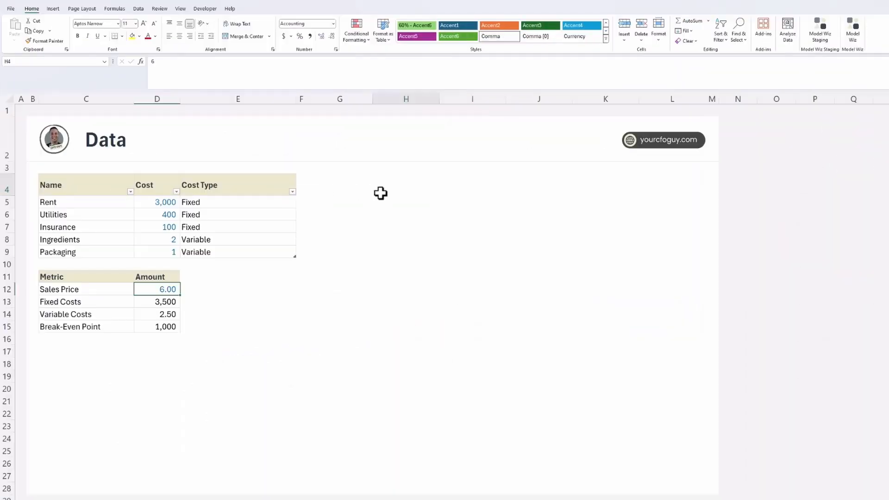
Enter the headers Units, Sales, Total Costs, Fixed Costs and Variable Costs across G4:K4 on the Data sheet.
left_click(332, 182)
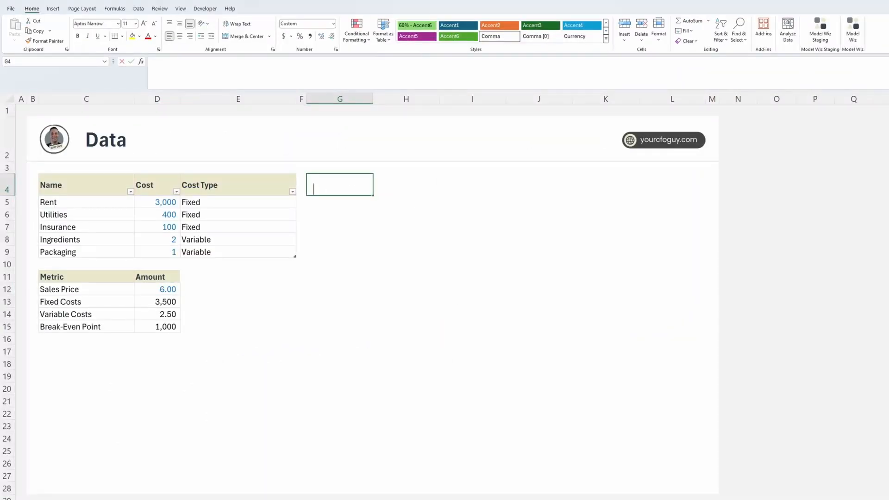
type("Units")
key("Tab")
type("Sales")
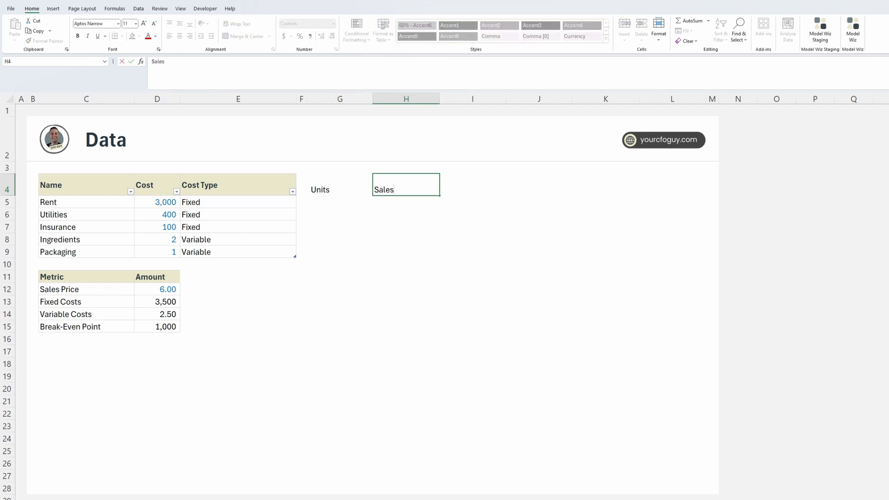
key("Tab")
type("Total Costs")
key("Tab")
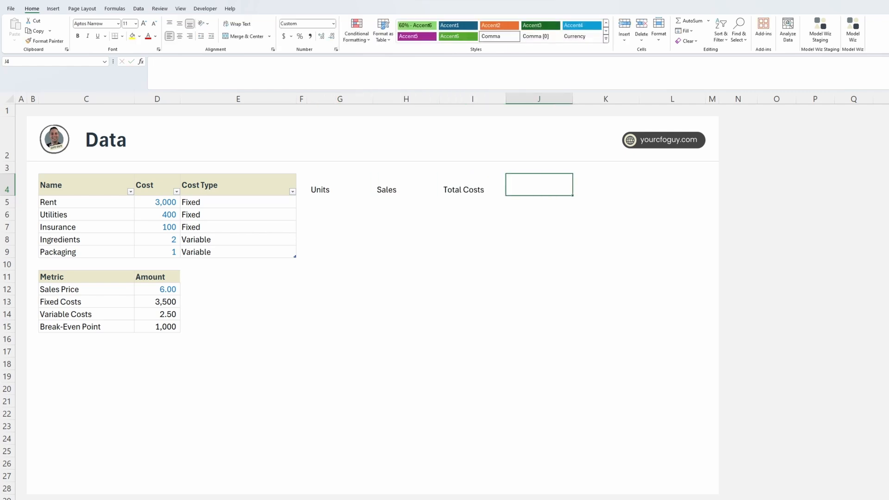
type("Fixed Costs")
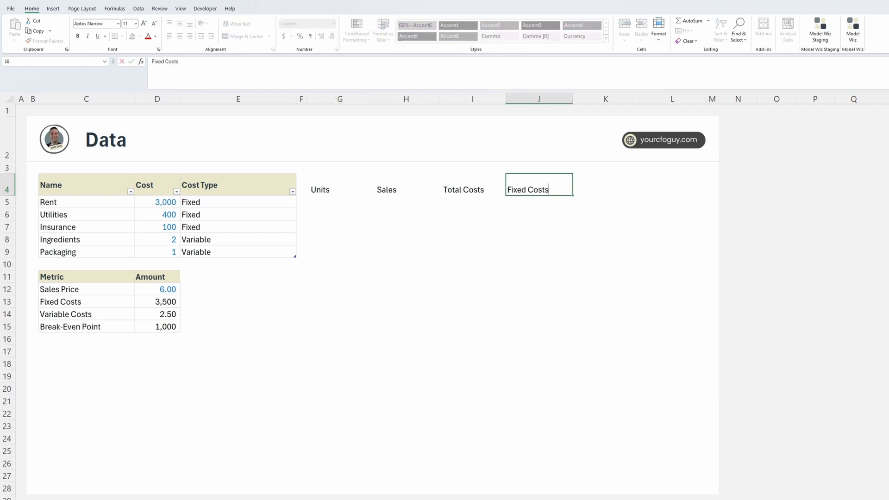
key("Tab")
type("Variable Costs")
key("Return")
Copy only the formatting of the Cost Type header onto the new headers in G4:K4.
left_click(257, 188)
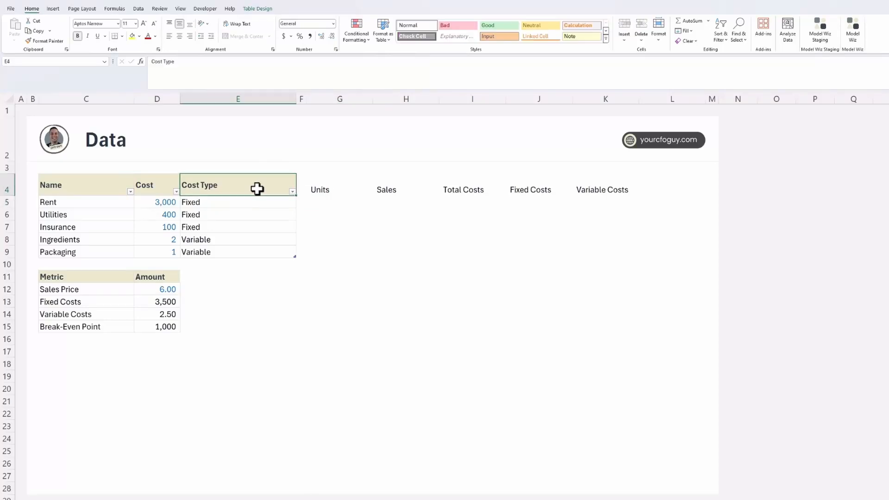
key("ctrl+c")
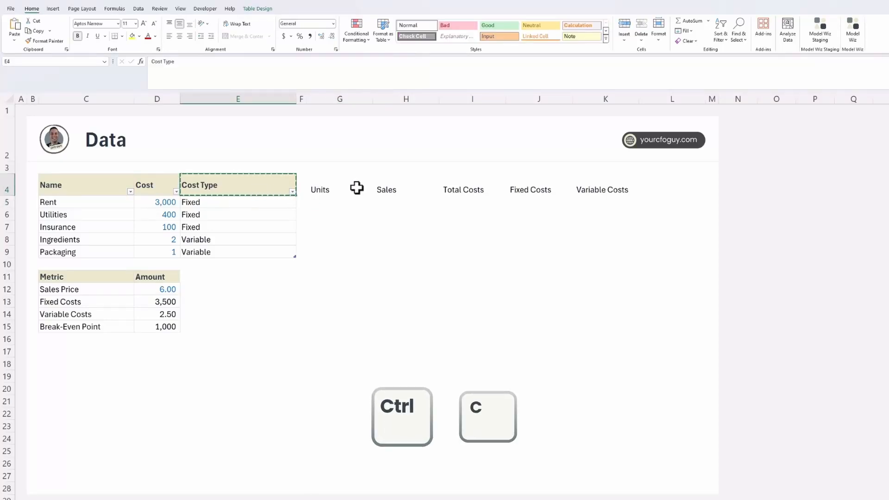
left_click_drag(357, 188, 597, 184)
key("alt+h")
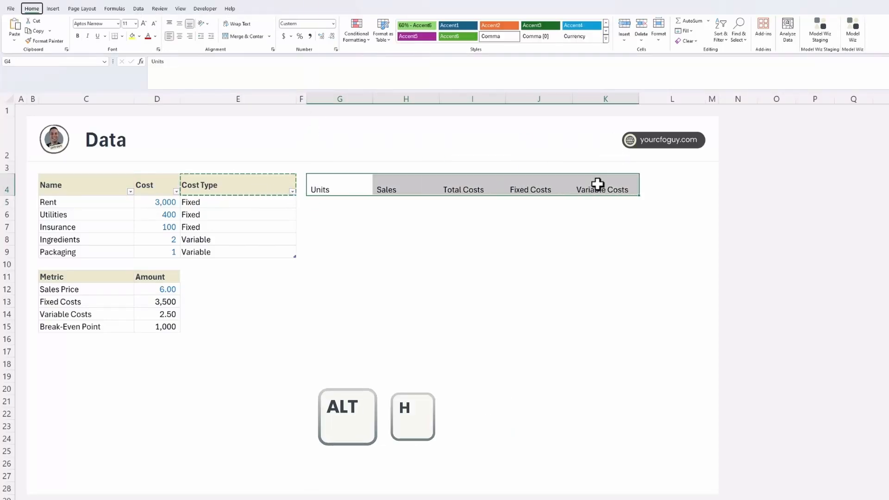
key("v")
key("r")
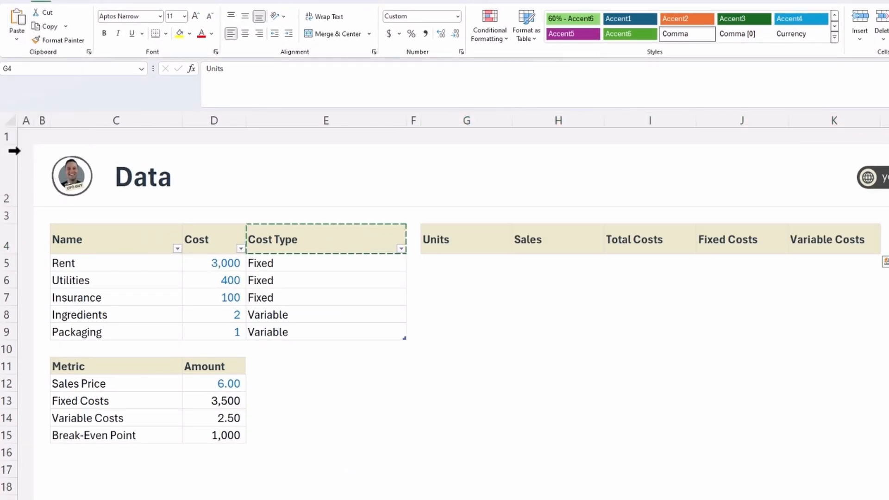
Enter 0 as the first Units value in G5.
left_click(403, 257)
left_click(461, 264)
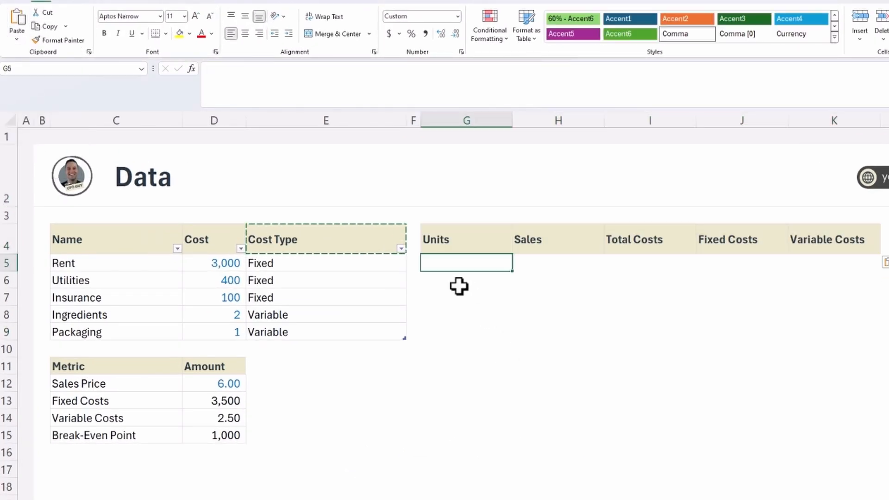
type("0")
key("Tab")
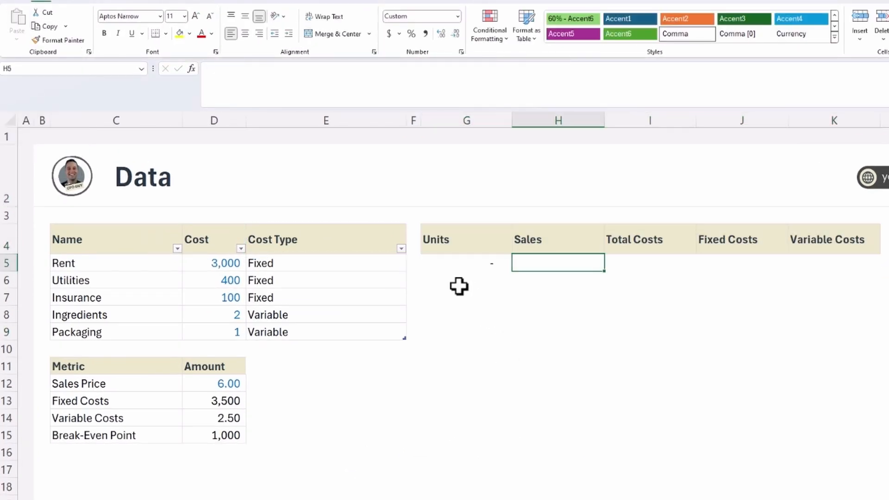
Calculate Sales in H5 as the units multiplied by the sales price, with an absolute reference, =G5*$D$12.
type("=")
key("Left")
type("*")
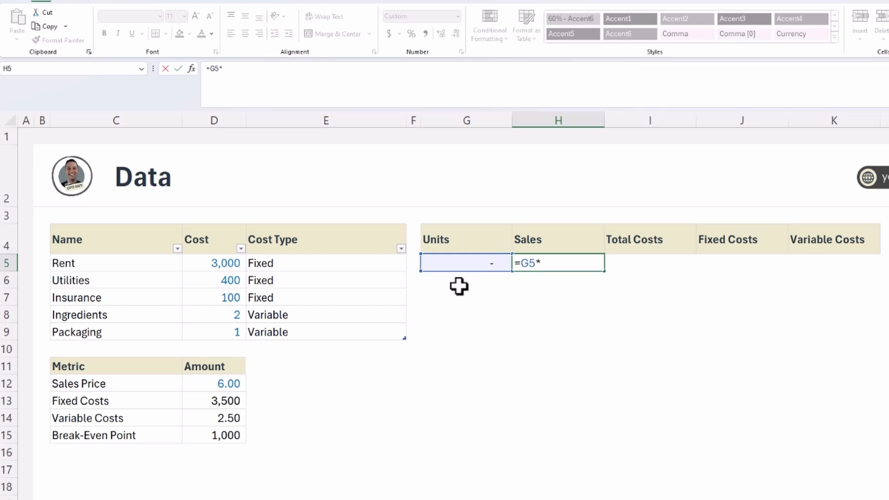
left_click(227, 383)
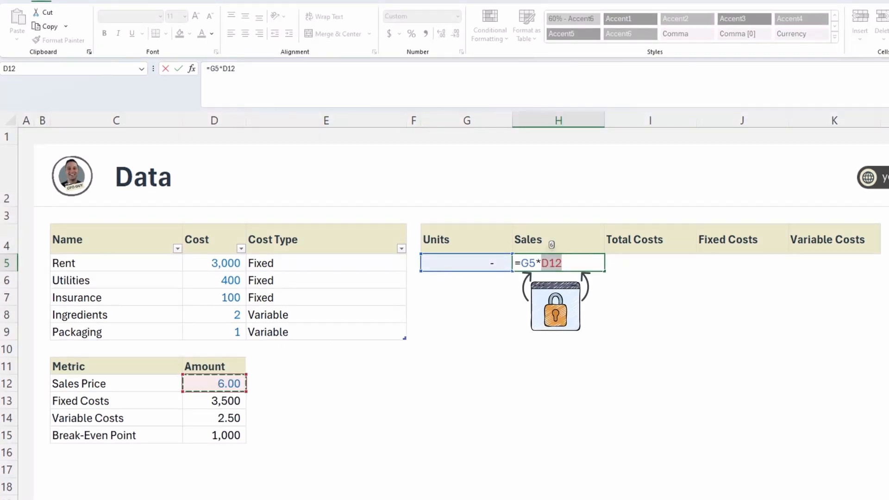
key("F4")
key("Tab")
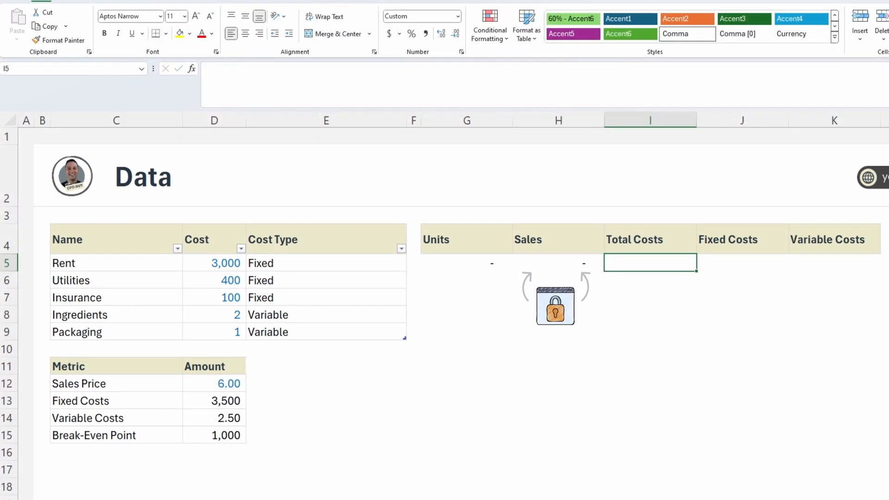
Link Fixed Costs in J5 to the fixed costs amount with the absolute reference =$D$13.
key("Right")
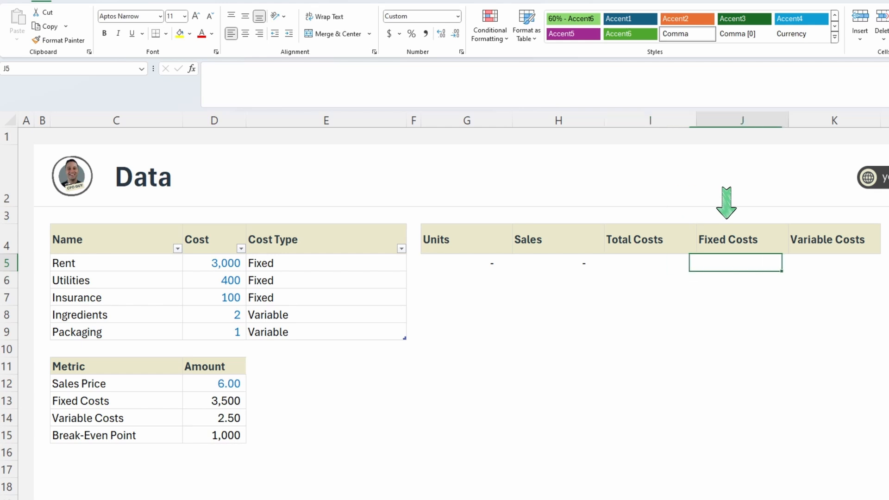
key("Right")
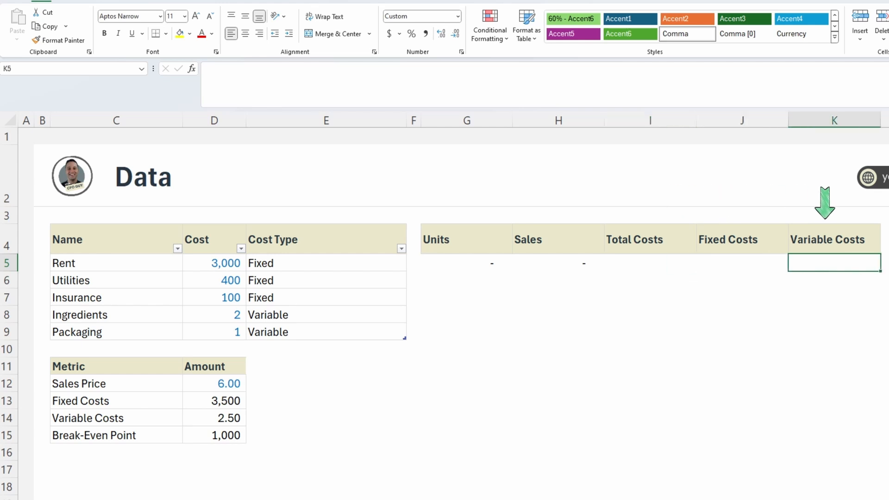
key("Left")
type("=")
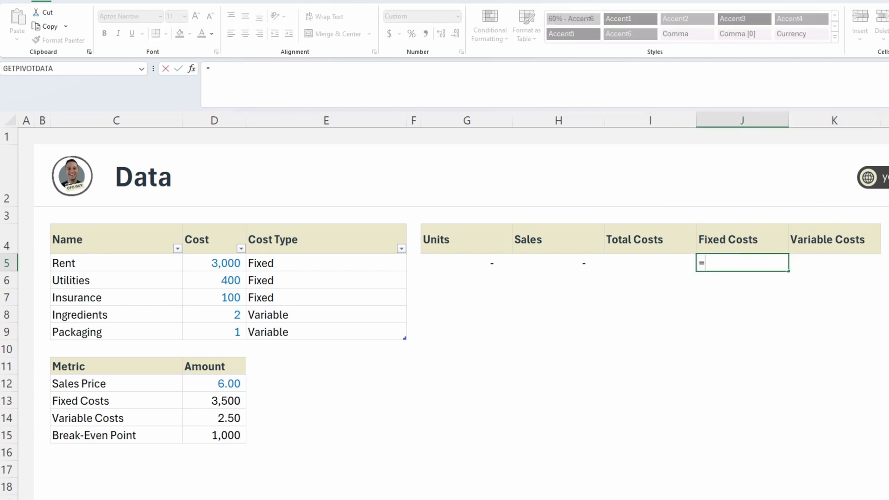
left_click(214, 401)
key("F4")
key("Return")
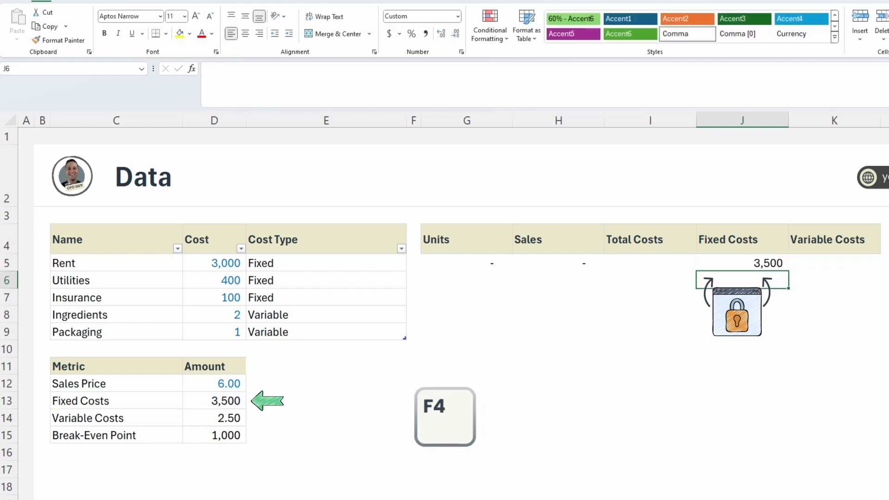
Calculate Variable Costs in K5 as the absolute variable cost amount multiplied by the units, =$D$14*G5.
left_click(834, 263)
type("=")
left_click(214, 418)
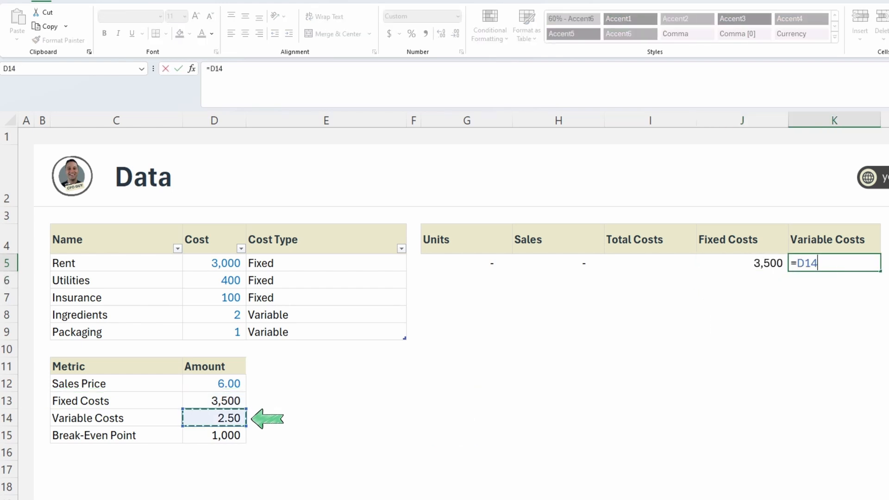
key("F4")
type("*")
left_click(466, 263)
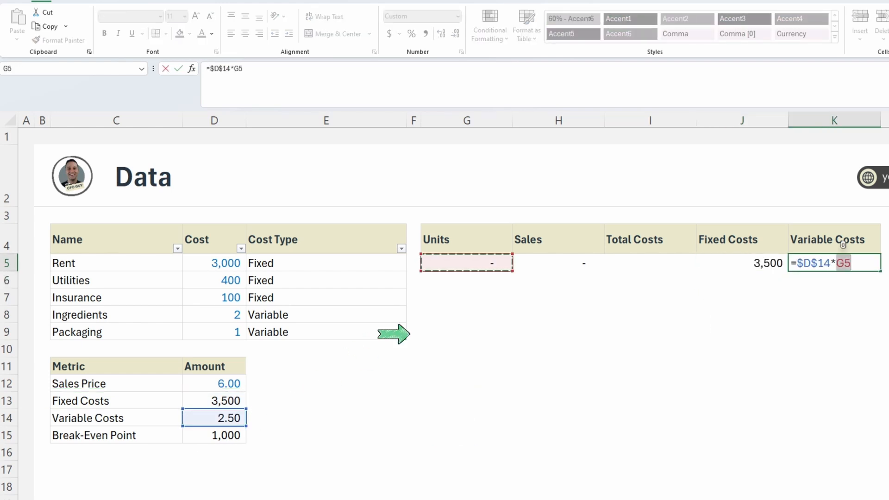
key("Return")
Calculate Total Costs in I5 as the sum of fixed and variable costs, =SUM(J5:K5).
left_click(651, 263)
type("=sum(")
key("Right")
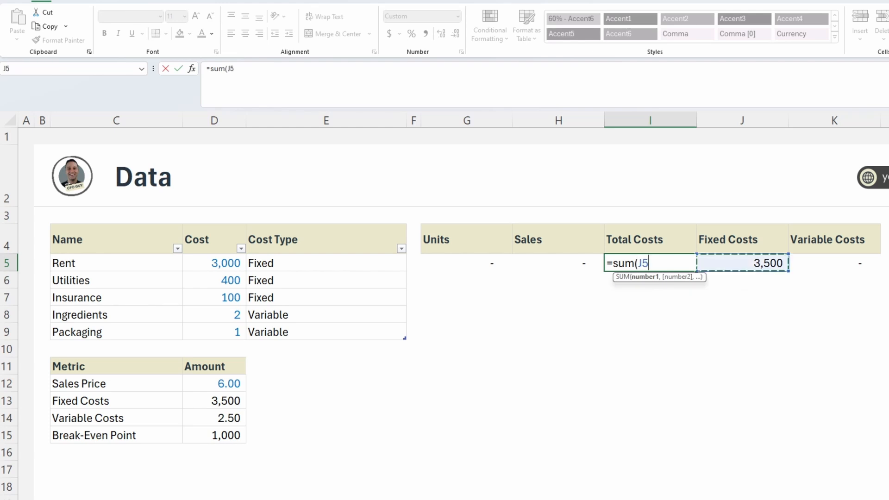
key("shift+Right")
type(")")
key("Return")
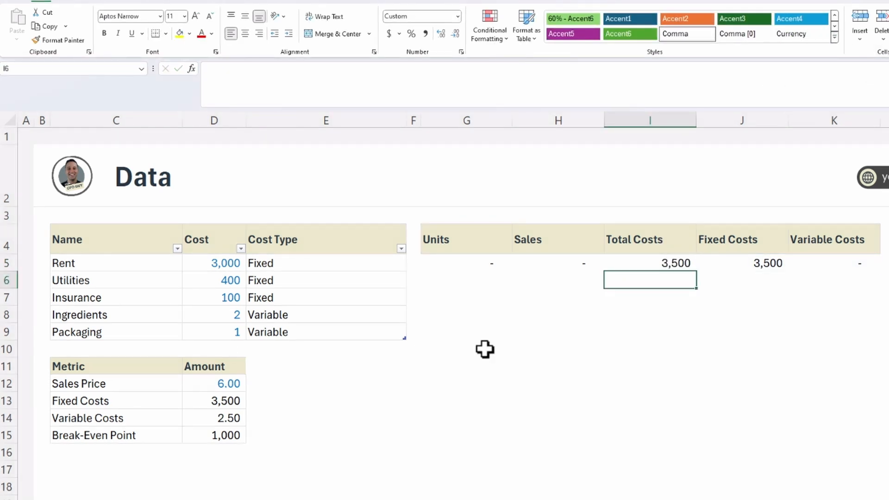
Convert the range G4:K5 into an Excel table with headers.
left_click(503, 265)
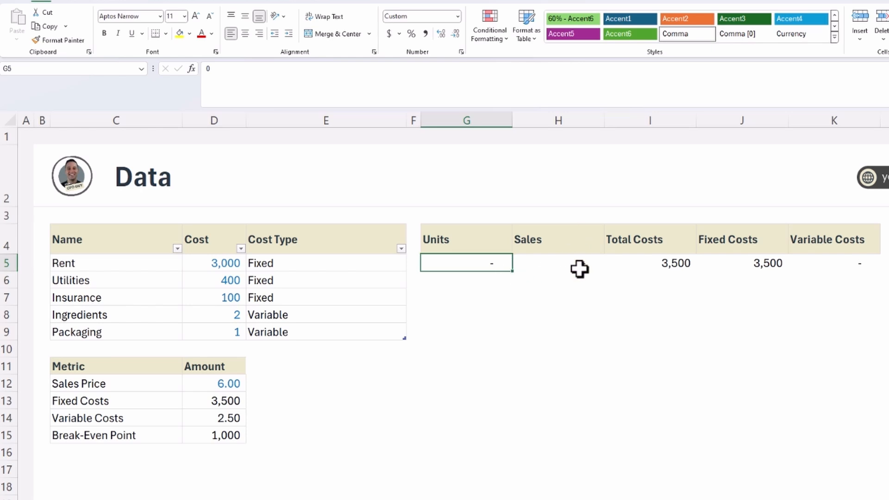
key("ctrl+t")
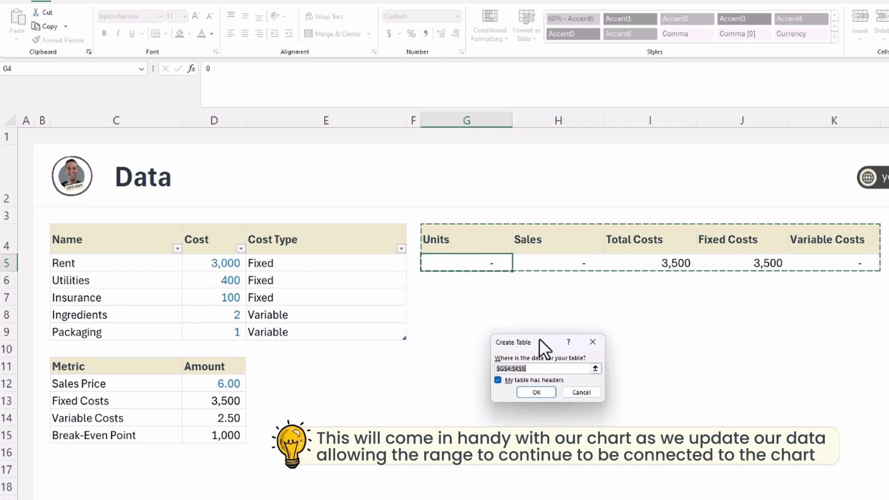
left_click_drag(539, 338, 534, 292)
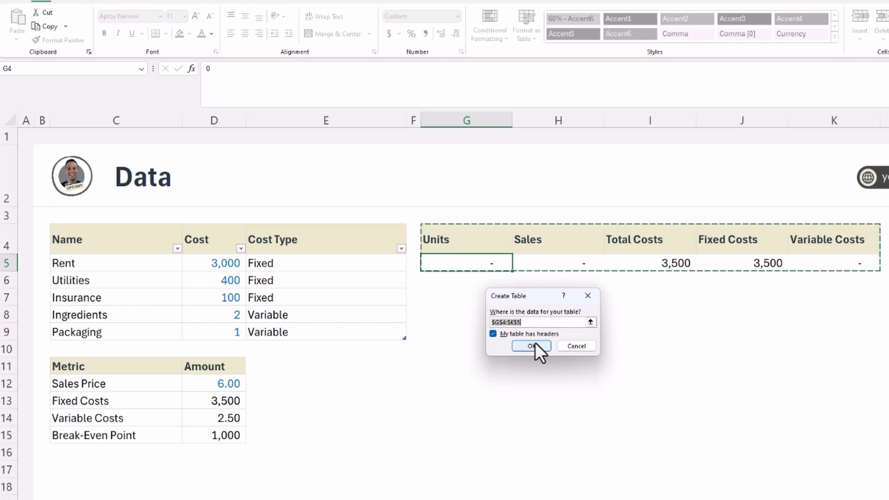
left_click(535, 343)
Remove the coloured banding from the units table by applying the plain table style without any formatting.
left_click(758, 37)
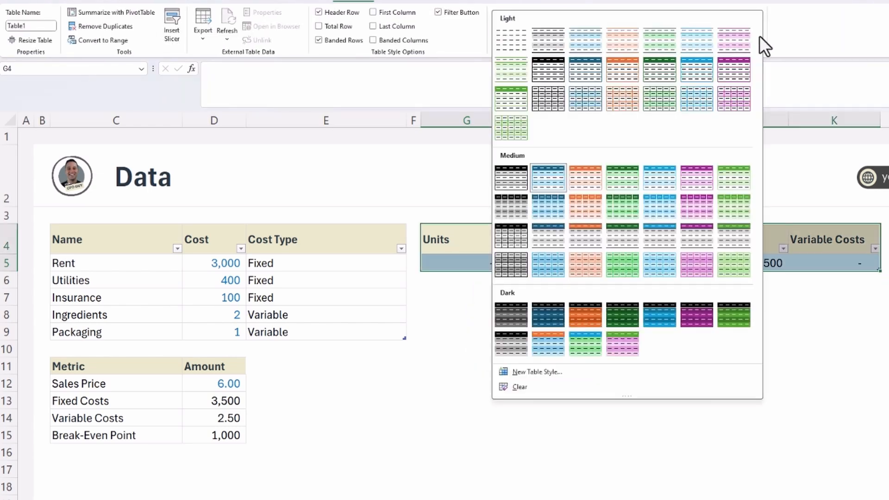
left_click(512, 46)
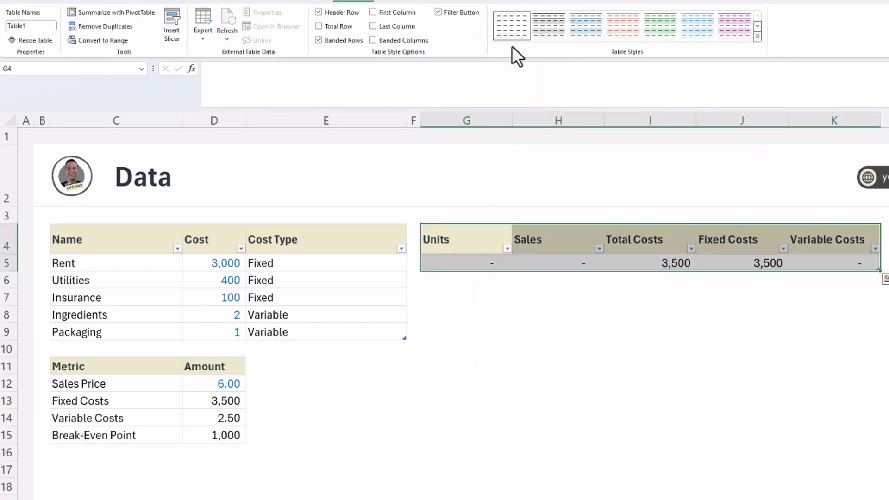
left_click(487, 450)
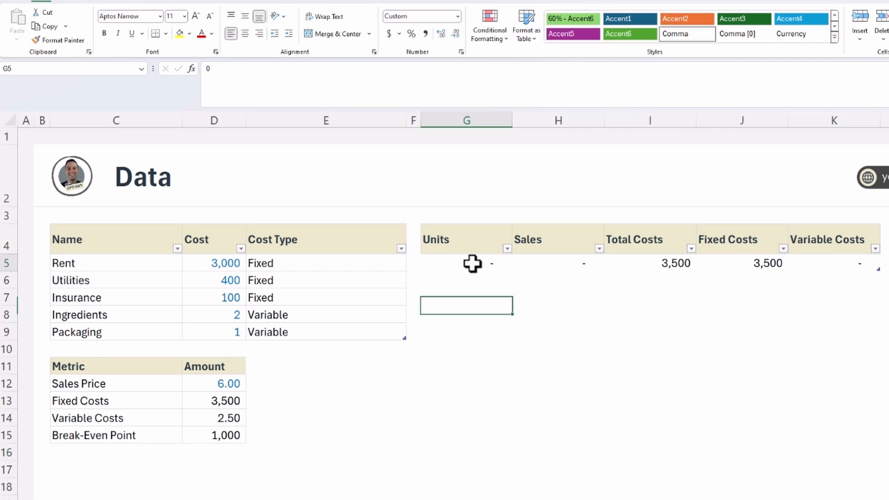
Set the border line colour to a light grey and apply all borders to the units table's data row G5:K5.
left_click_drag(472, 262, 829, 262)
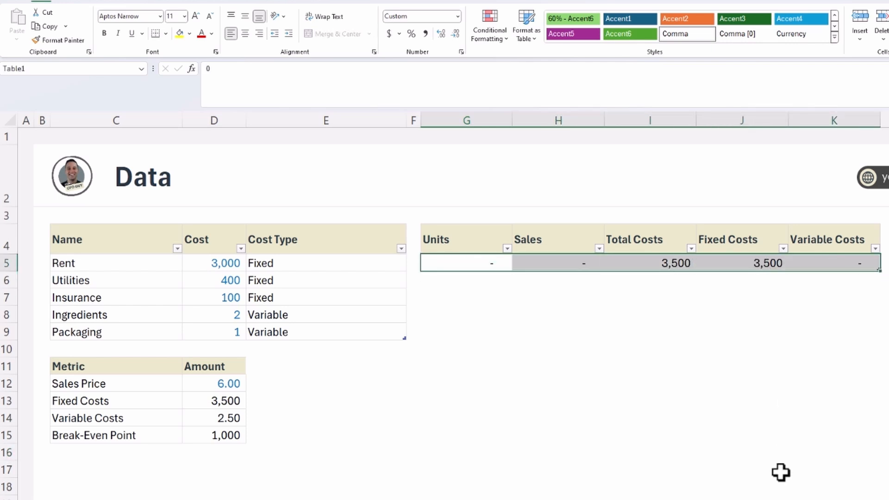
key("alt")
key("h")
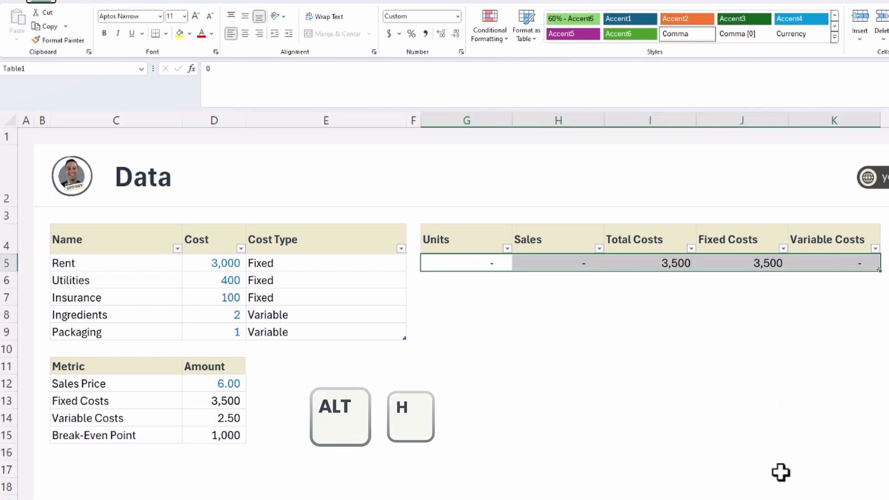
key("b")
key("i")
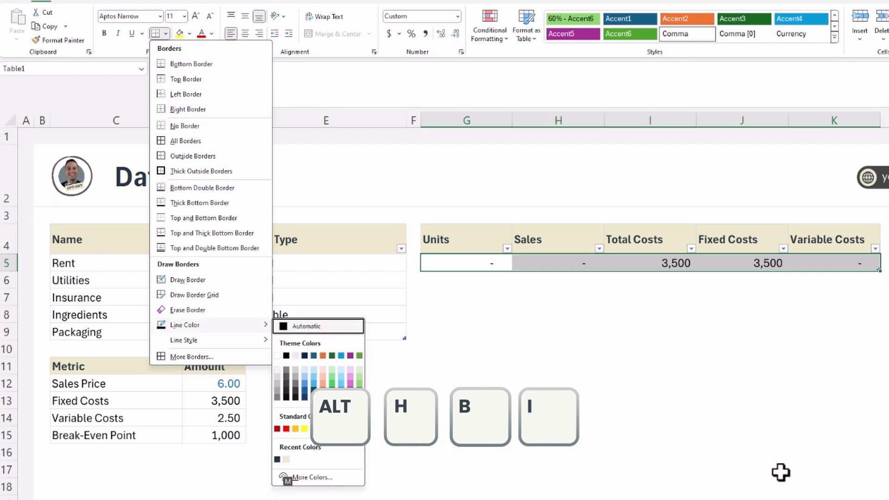
left_click(278, 376)
key("alt")
key("h")
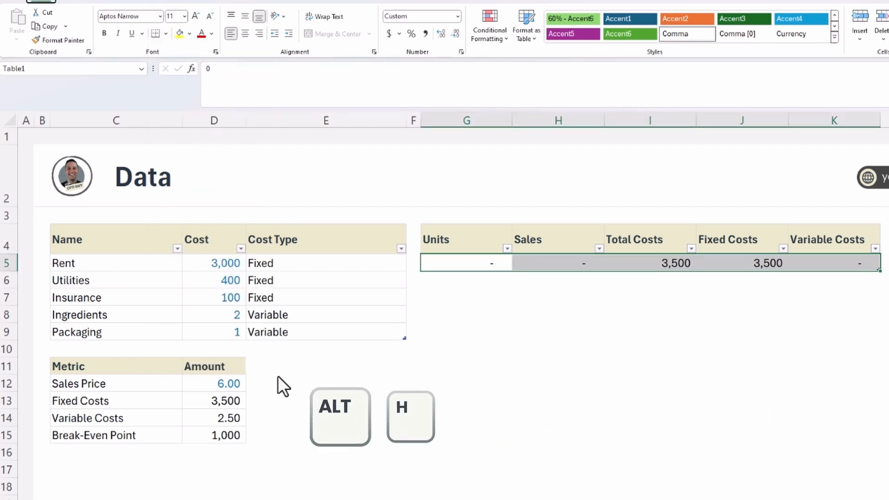
key("b")
key("a")
left_click(518, 362)
left_click_drag(473, 264, 649, 265)
left_click(659, 356)
Rename the units table as BreakEvenUnits.
left_click(492, 262)
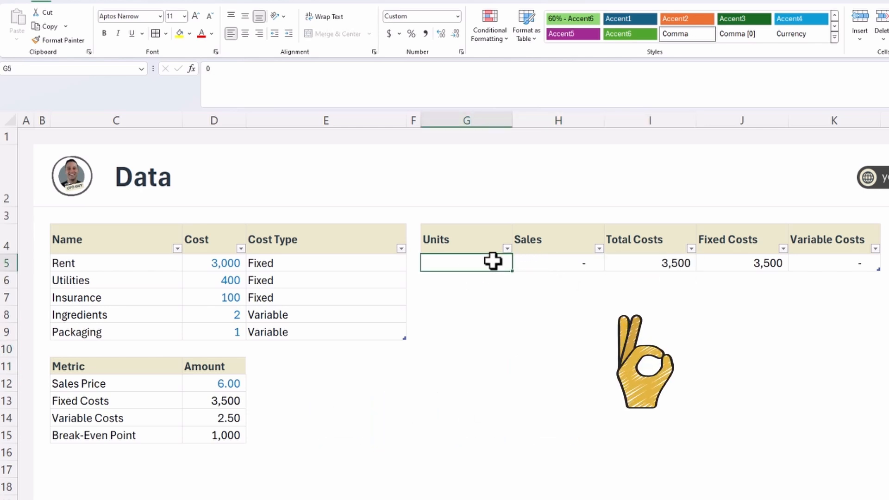
left_click(342, 11)
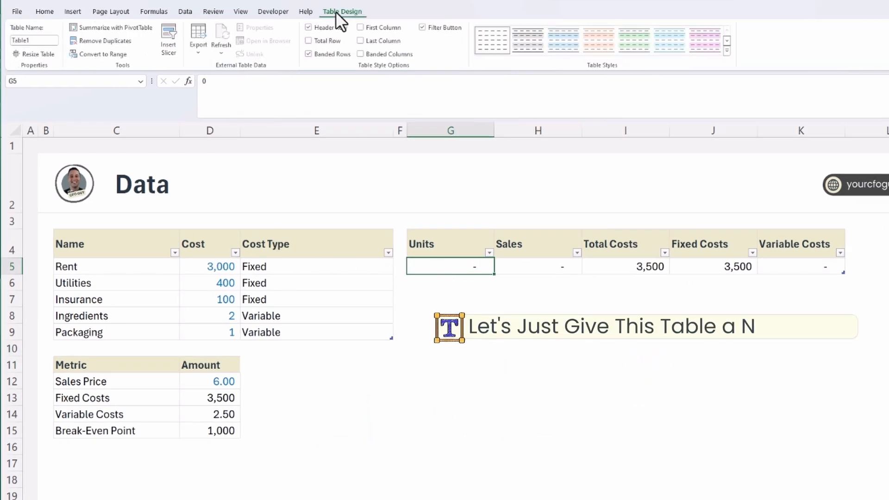
left_click(46, 41)
type("Break")
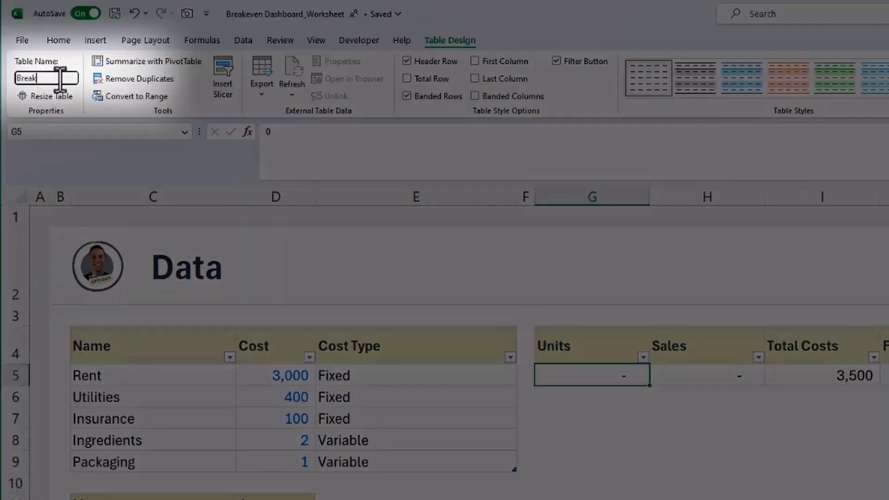
type("EvenUnits")
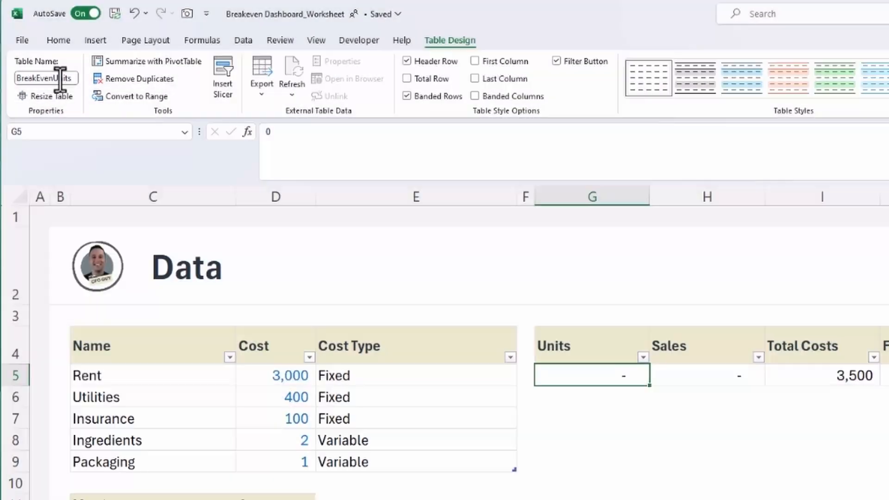
key("Return")
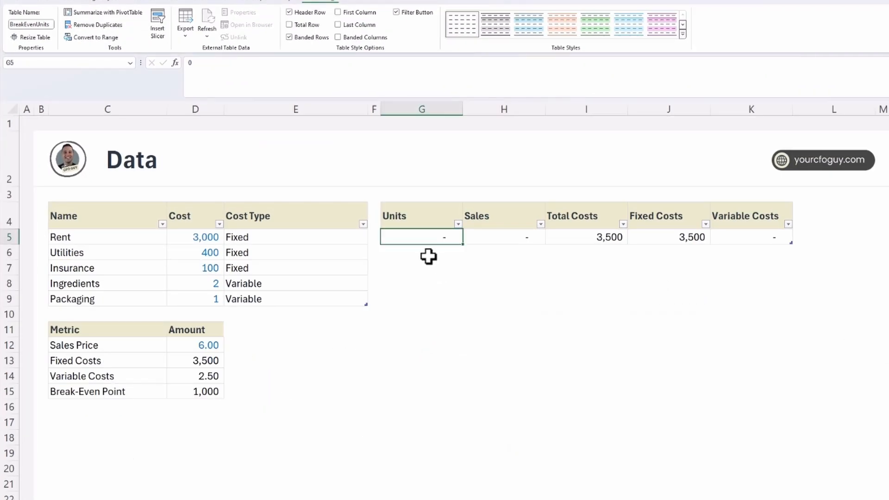
Fill the Units column from G5 with a linear series in columns, using step value 100 and stop value 2000.
left_click_drag(421, 254, 427, 454)
left_click(490, 390)
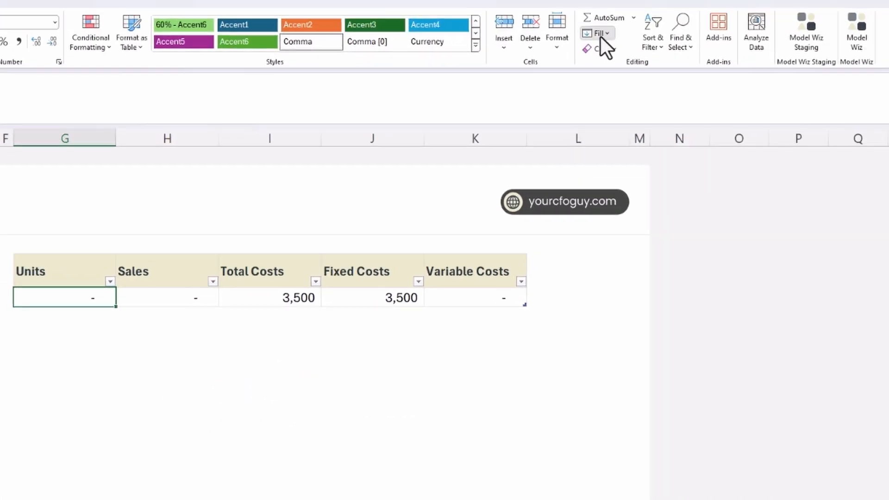
left_click(852, 26)
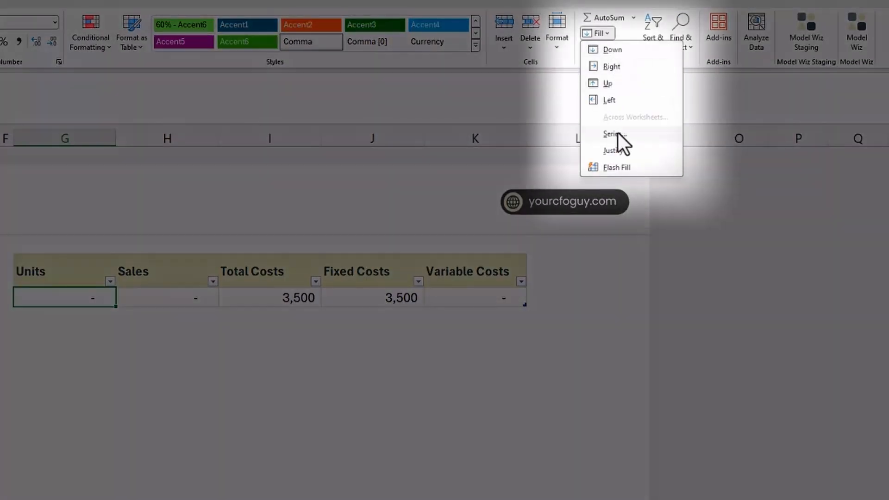
left_click(618, 135)
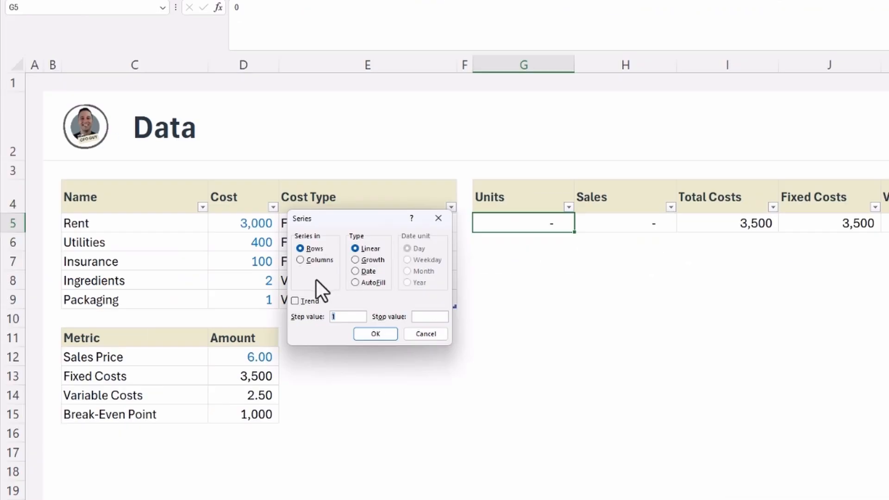
left_click(299, 262)
left_click(426, 318)
type("2000")
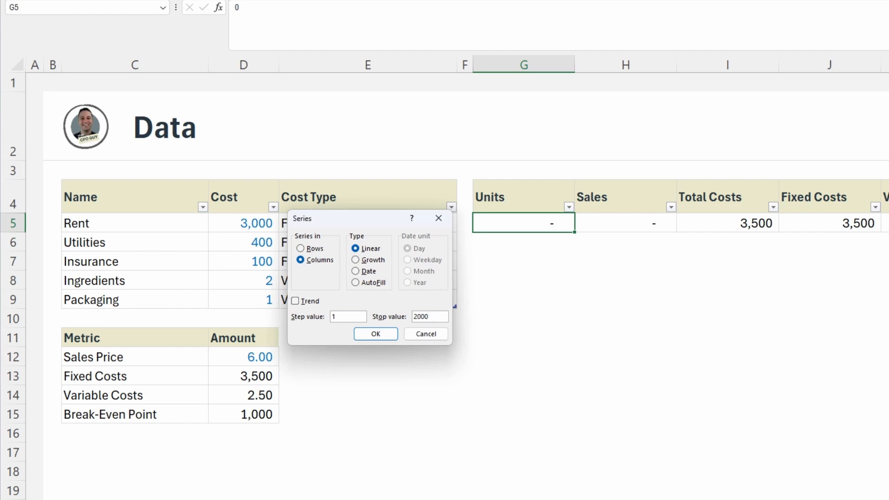
left_click(383, 334)
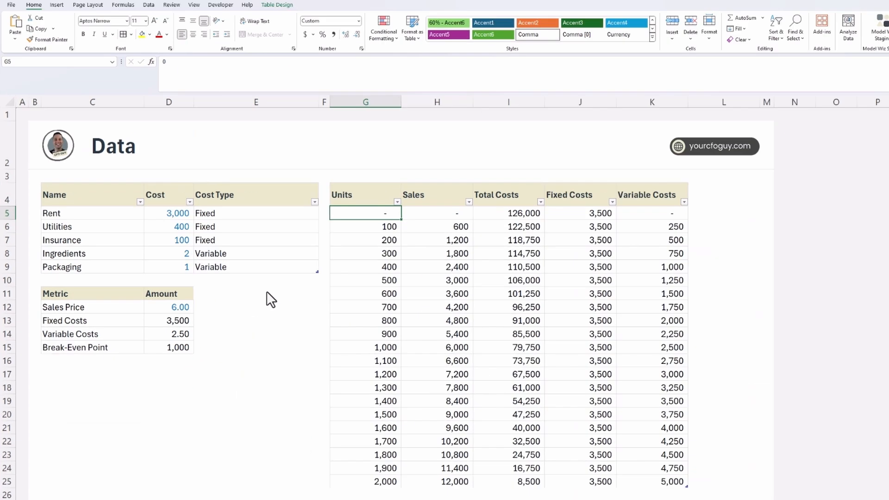
Correct the Total Costs formula in I5 so it sums only its own row, =SUM(J5:K5).
double_click(527, 213)
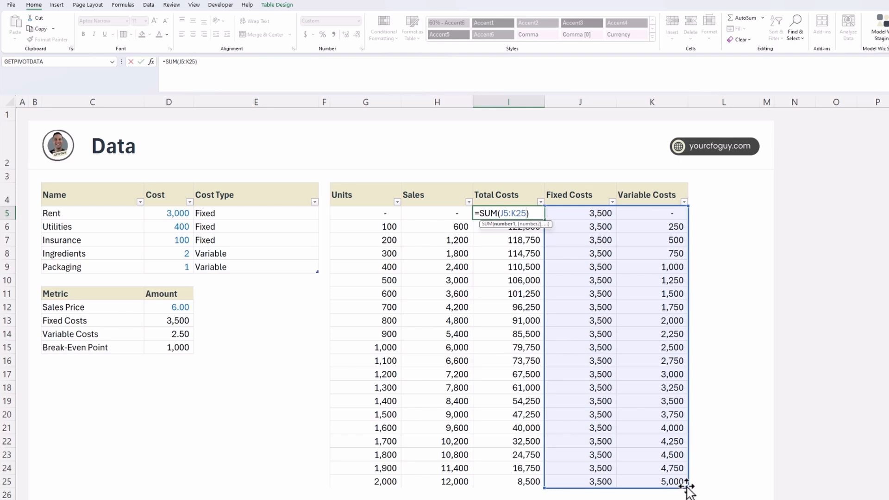
left_click_drag(687, 484, 685, 214)
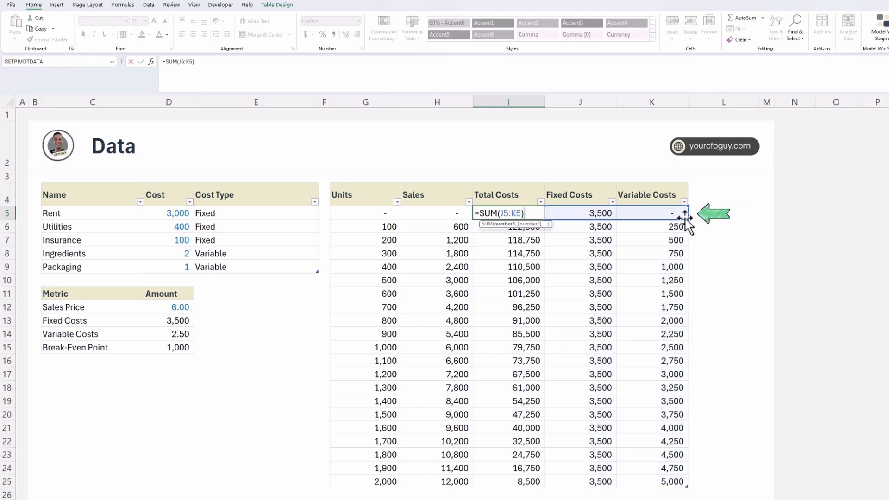
key("Return")
key("Up")
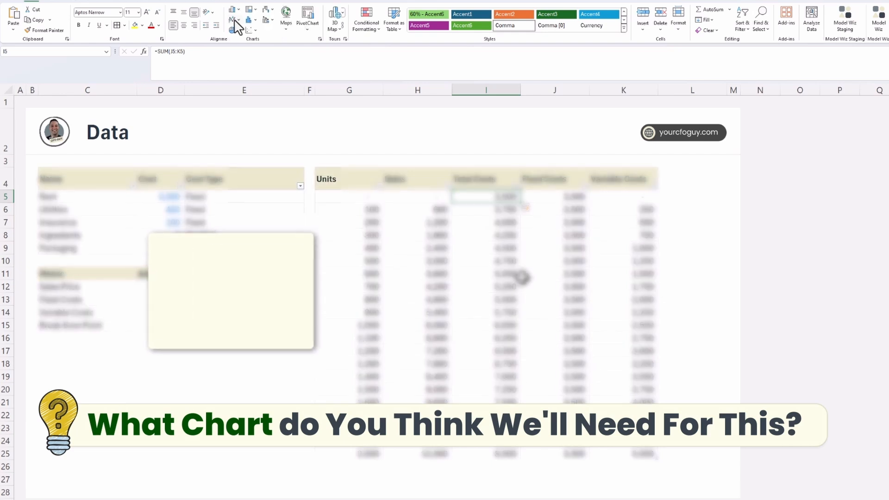
Insert a 2-D area chart based on the BreakEvenUnits table.
left_click(235, 20)
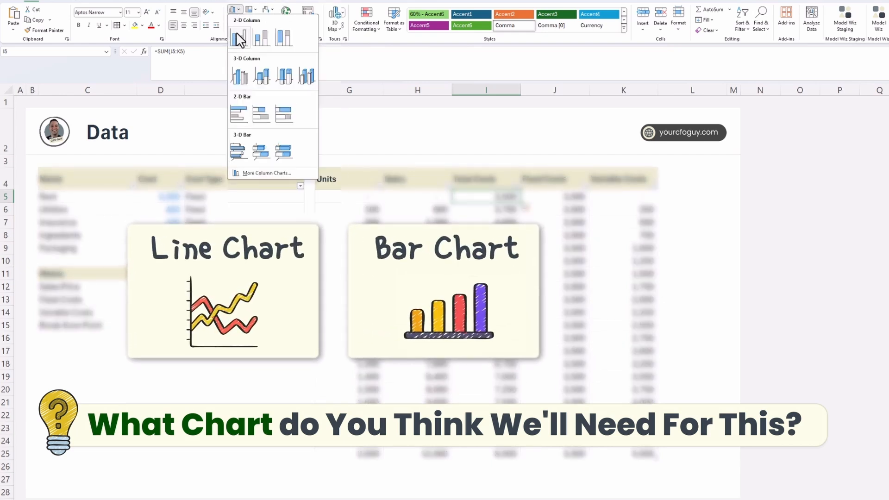
left_click(234, 20)
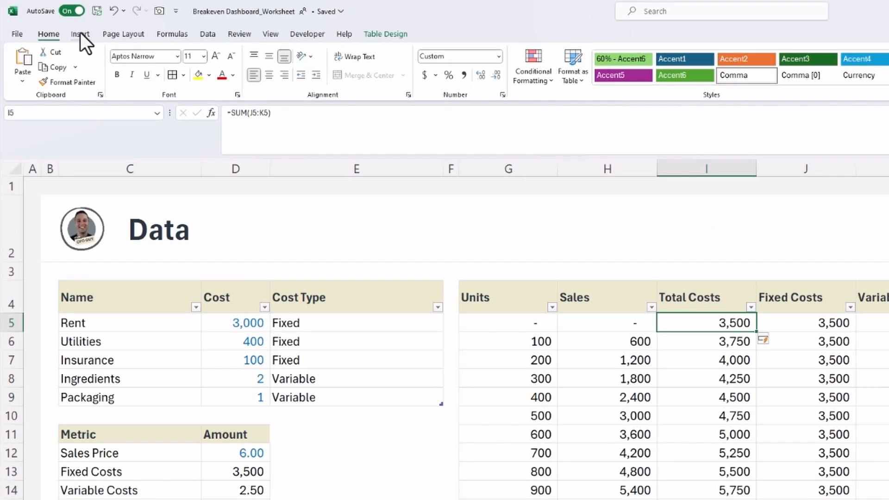
left_click(80, 33)
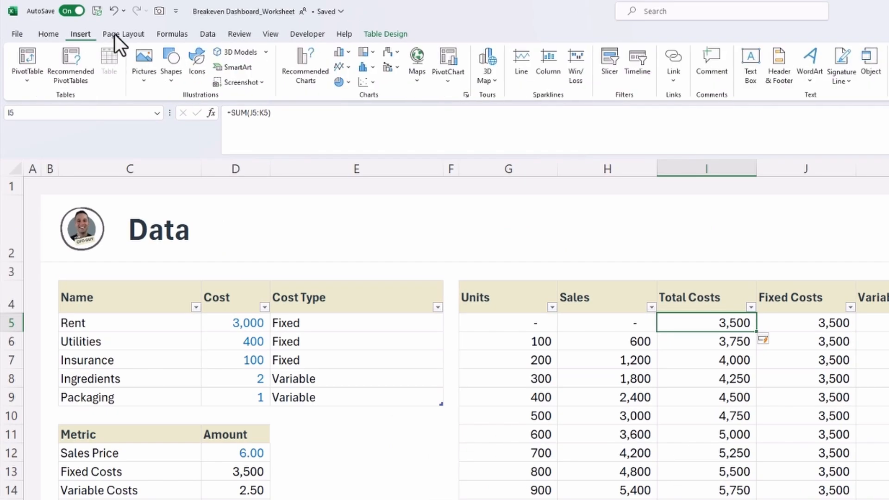
left_click(342, 67)
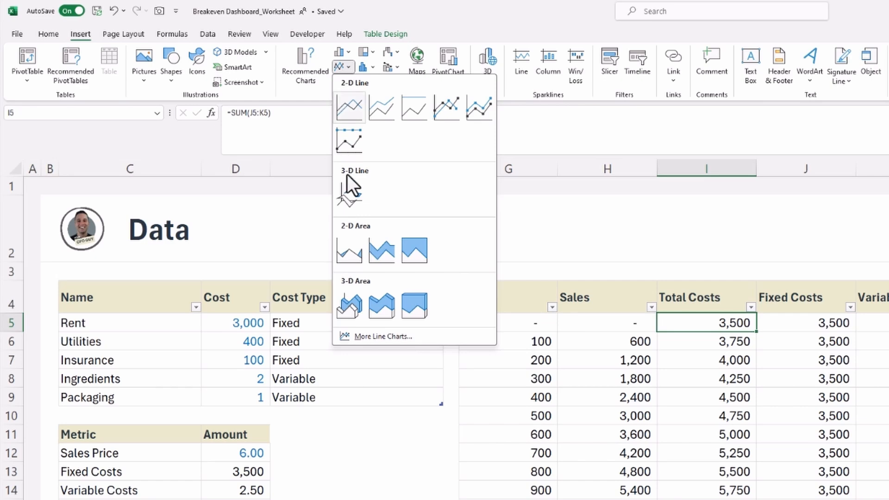
left_click(347, 250)
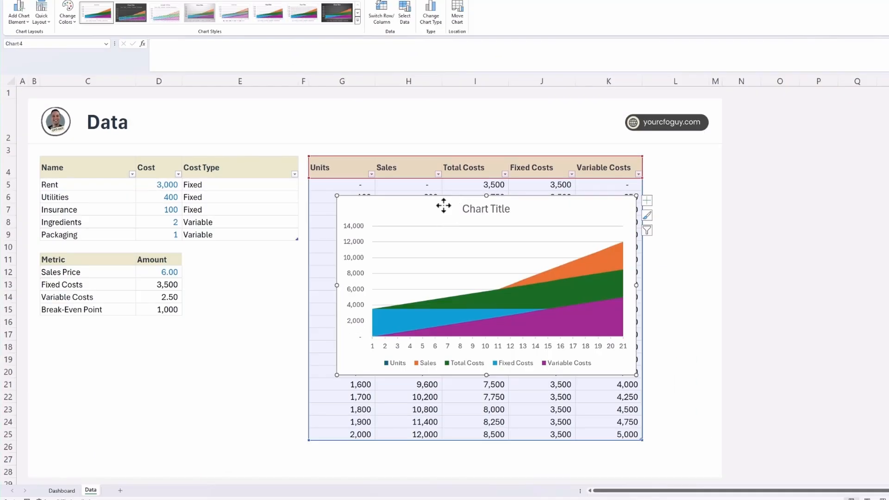
Cut the area chart to the Dashboard sheet and place it at the canvas's left edge, directly below the title banner.
key("ctrl+x")
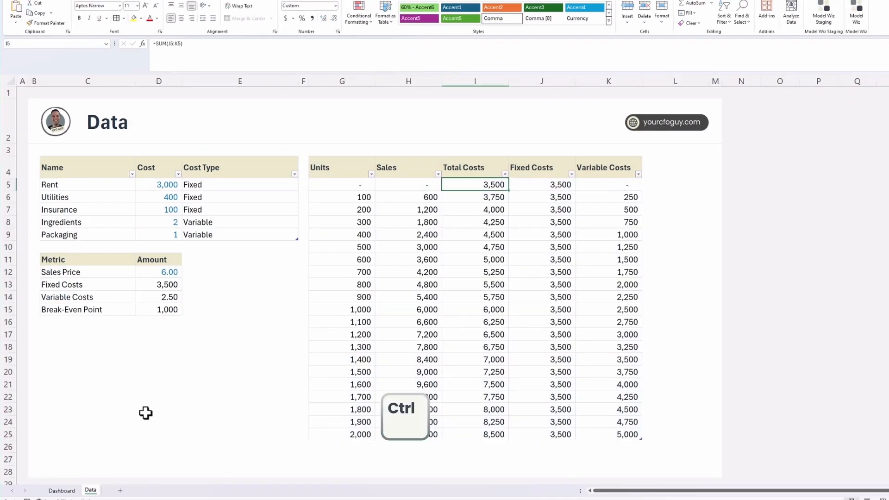
left_click(57, 491)
key("ctrl+v")
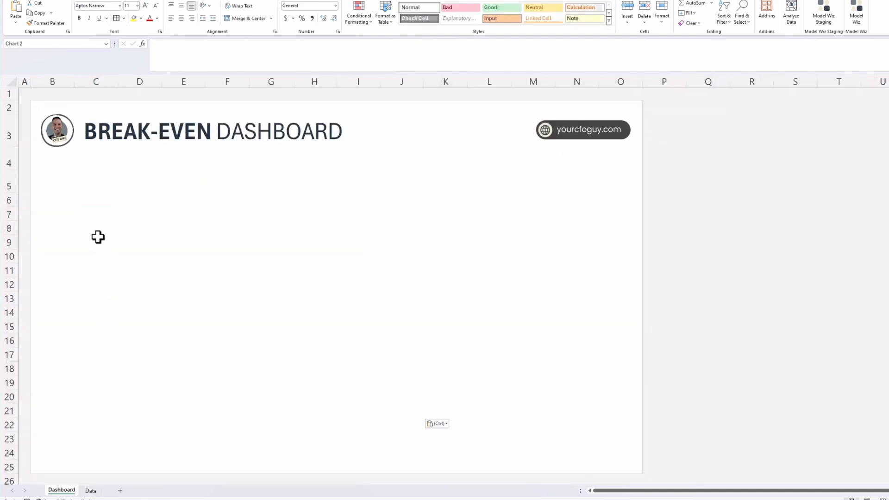
left_click_drag(121, 224, 73, 163)
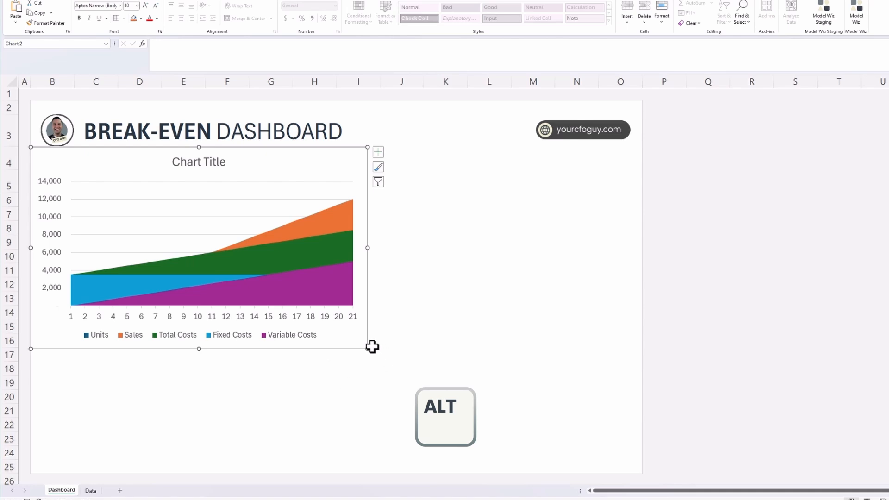
Enlarge the area chart to fill the dashboard canvas below the banner, and delete its gridlines, vertical axis and title.
left_click_drag(366, 349, 637, 471)
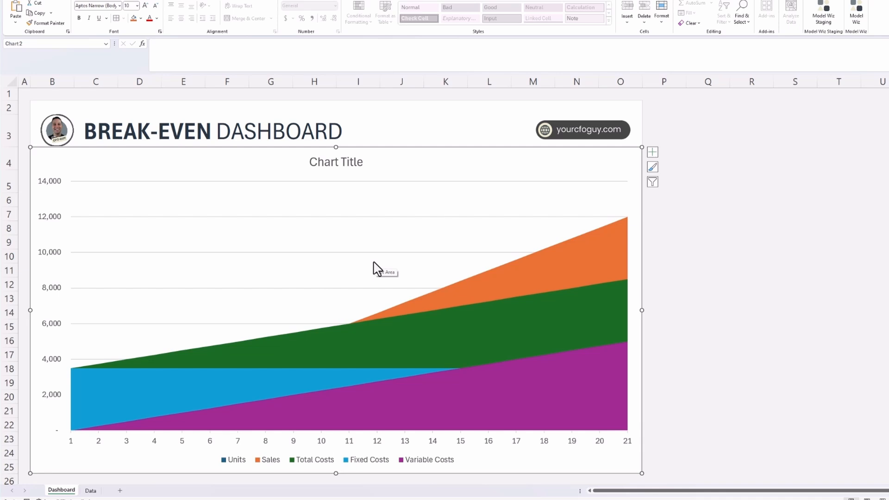
left_click(190, 219)
key("Delete")
left_click(52, 261)
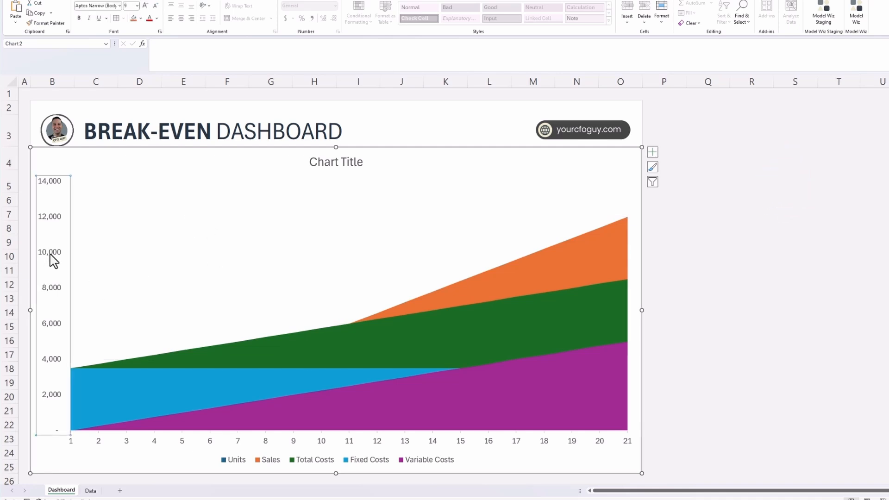
key("Delete")
left_click(338, 163)
key("Delete")
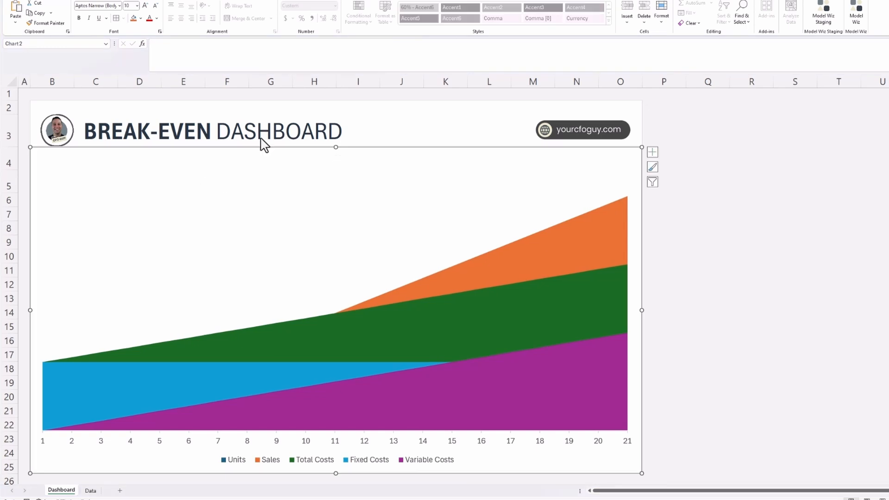
left_click(765, 210)
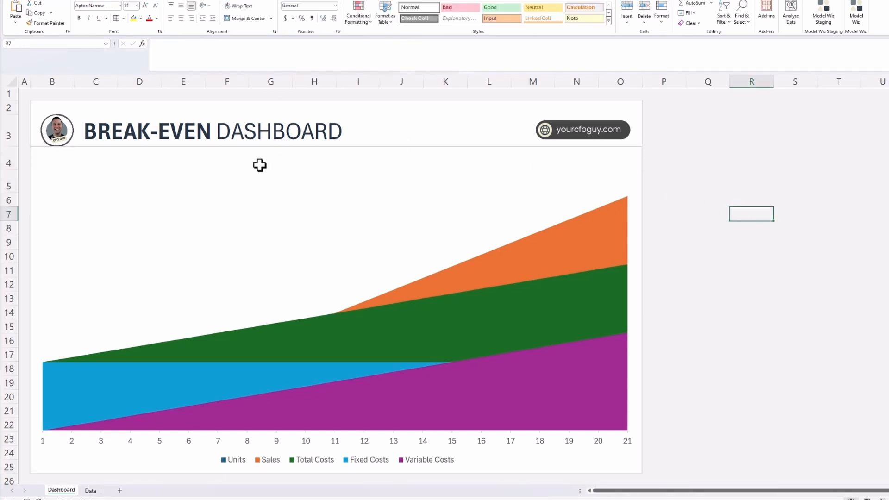
Remove the outline from the chart area.
left_click(261, 144)
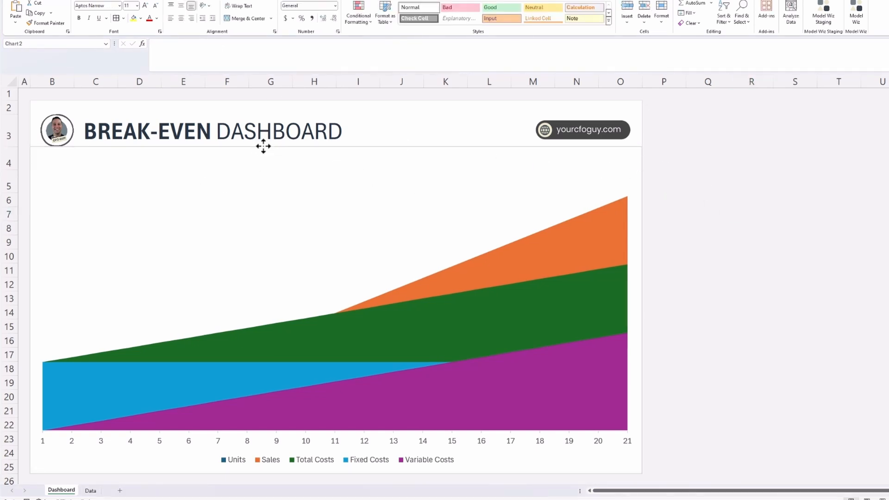
left_click(270, 2)
left_click(283, 2)
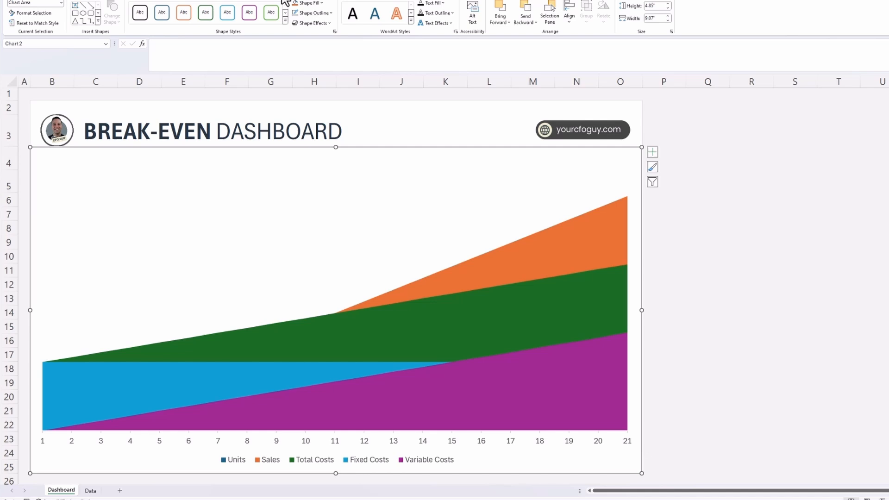
left_click(330, 14)
left_click(325, 134)
left_click(838, 338)
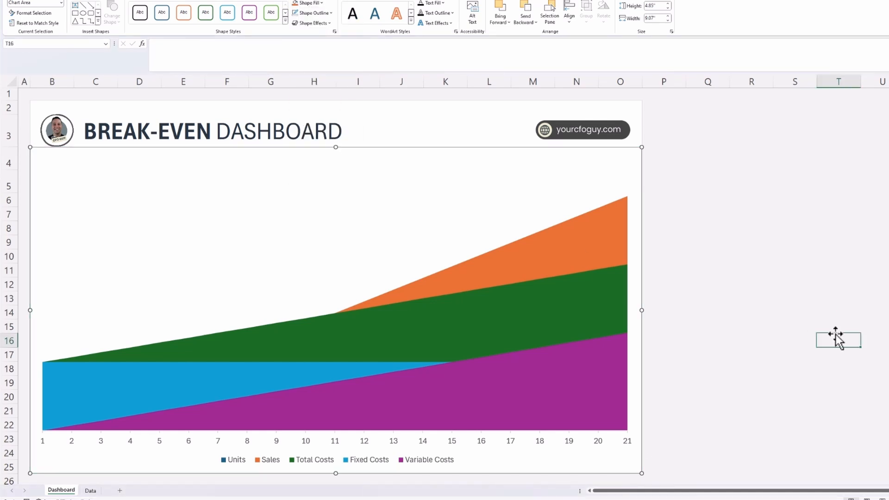
Remove the Units, Fixed Costs and Variable Costs series from the chart's data source and order Total Costs before Sales.
left_click(450, 324)
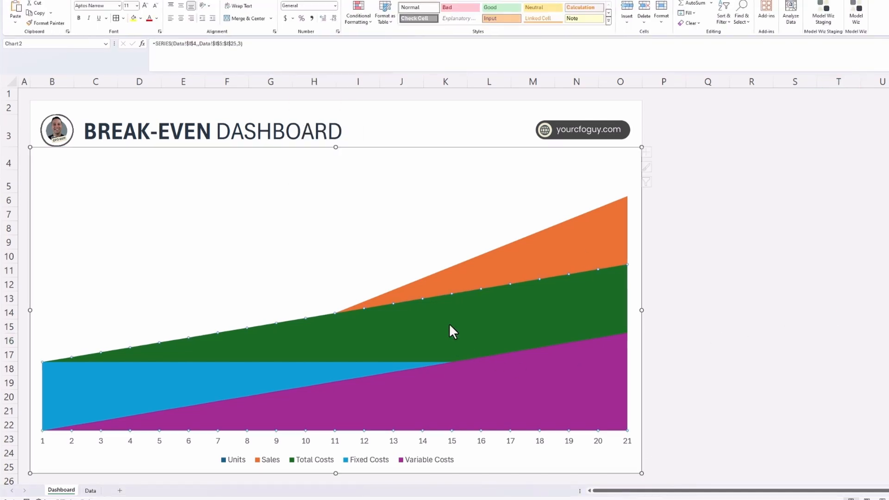
right_click(449, 324)
left_click(479, 364)
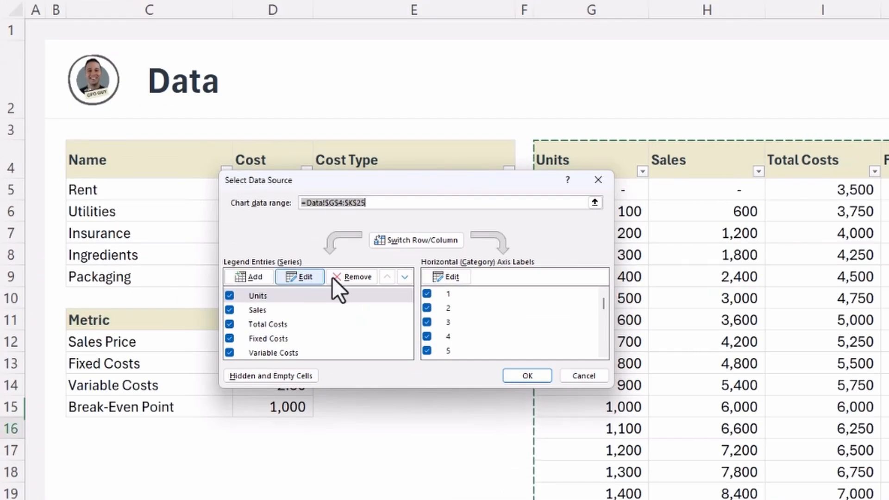
left_click(348, 277)
left_click(352, 277)
left_click(353, 278)
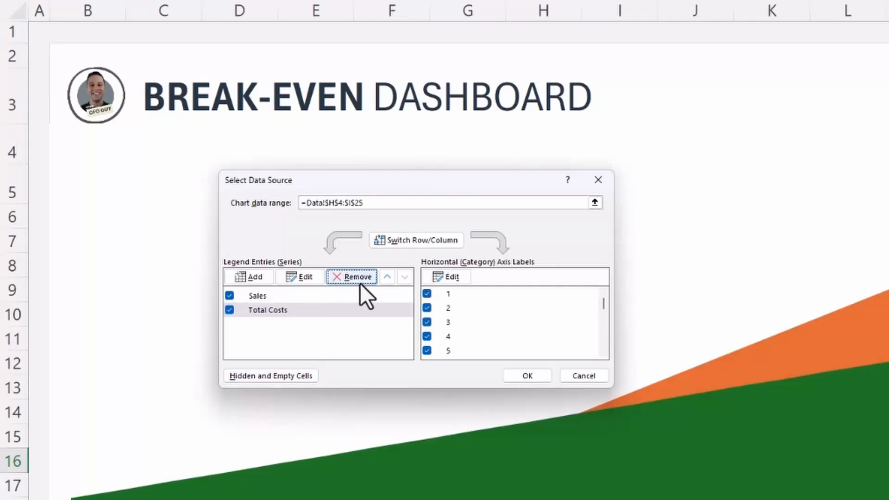
left_click(387, 277)
left_click(386, 276)
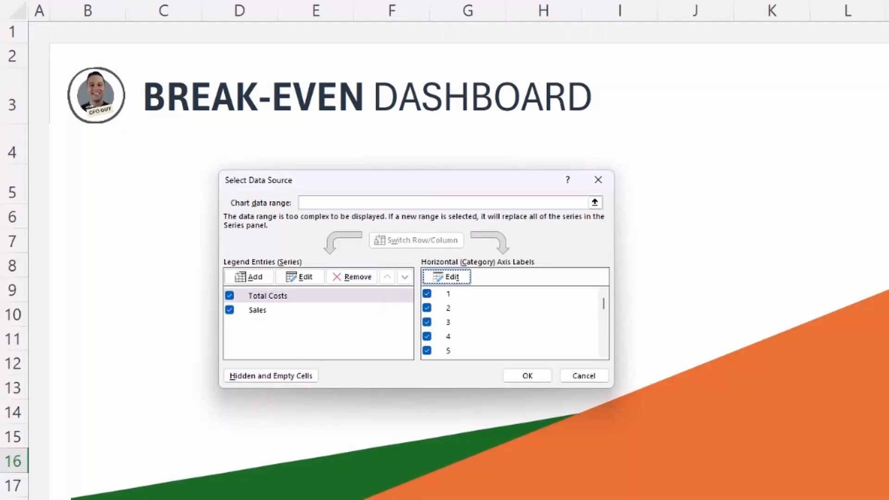
Set the chart's horizontal axis labels to the range =BreakEvenUnits[Units] and apply the data source changes.
scroll(499, 309, "down", 5)
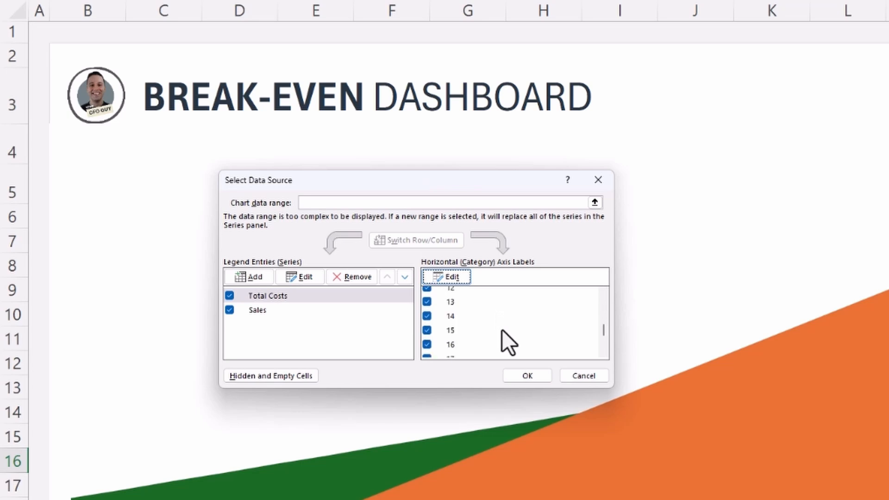
scroll(502, 341, "up", 6)
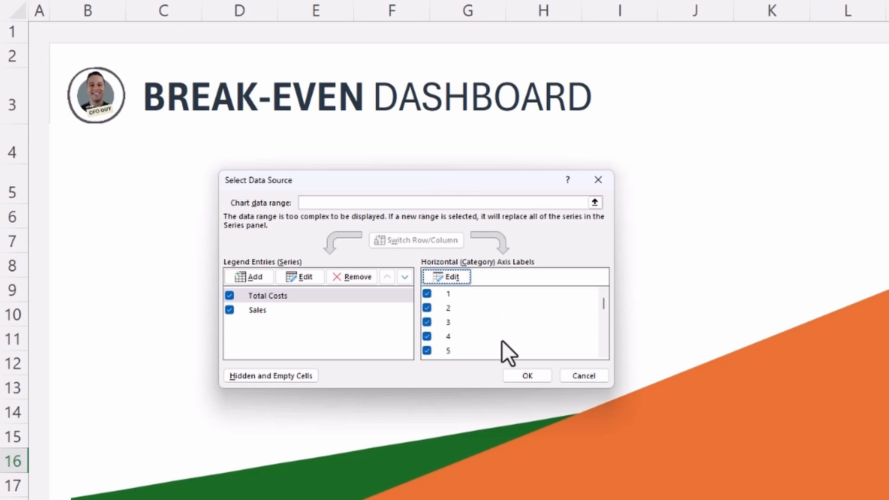
left_click(449, 280)
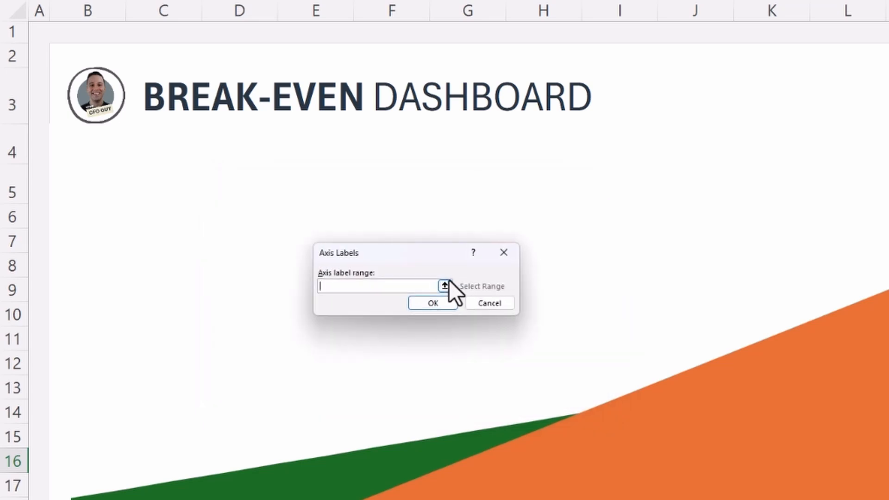
type("BreakEvenUnits[Units]")
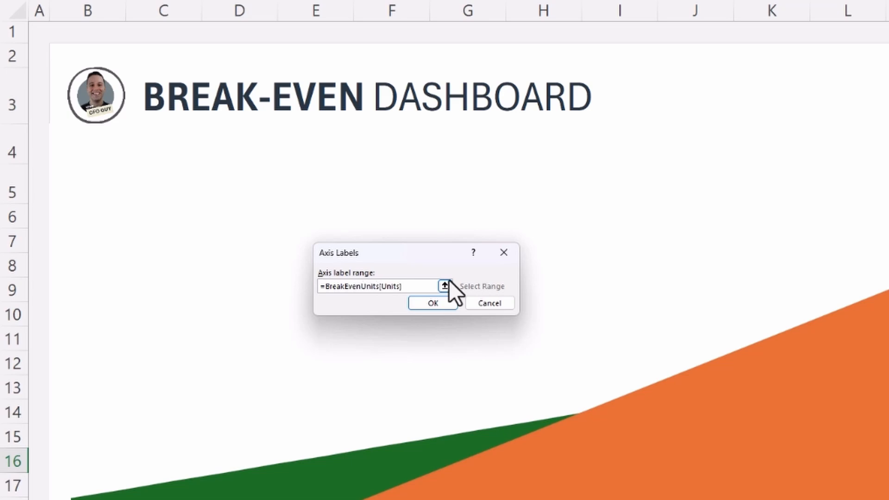
left_click(433, 307)
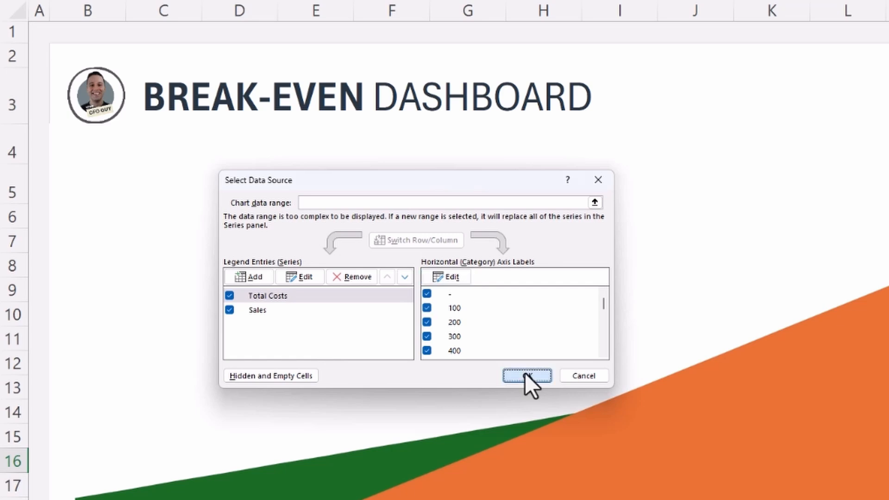
left_click(523, 375)
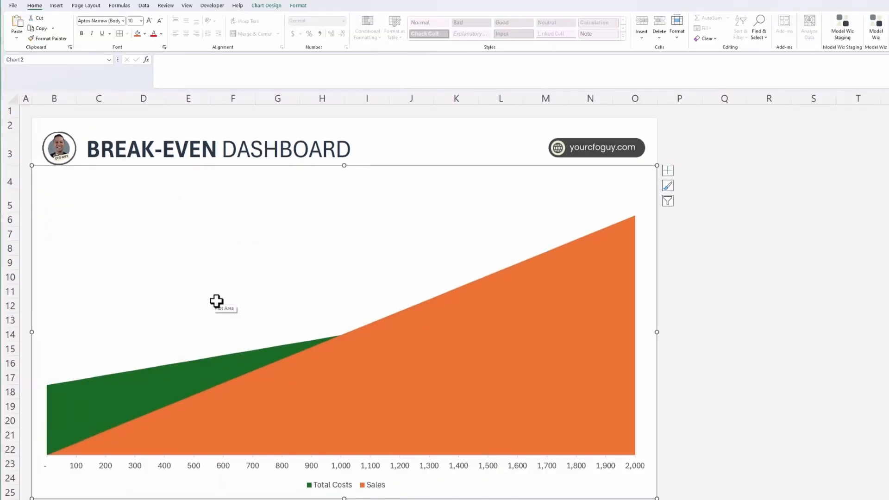
Try the Line chart type for the break-even chart and revert it to the area chart.
left_click(333, 402)
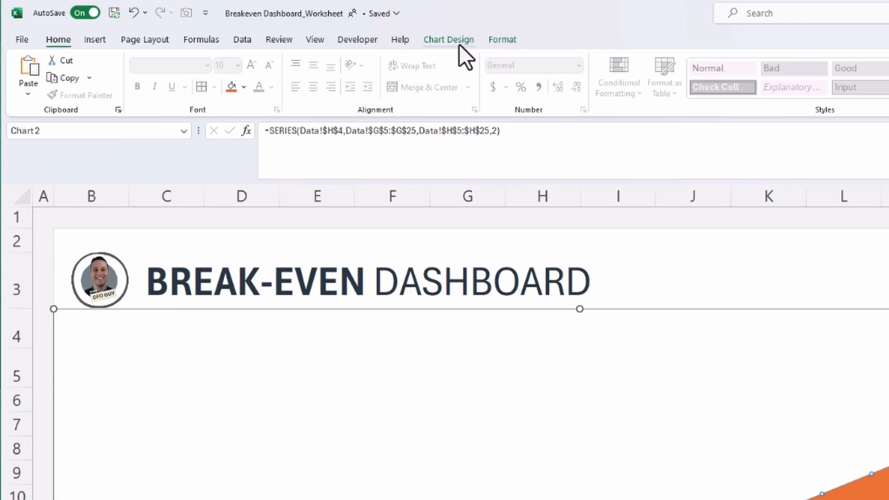
left_click(459, 44)
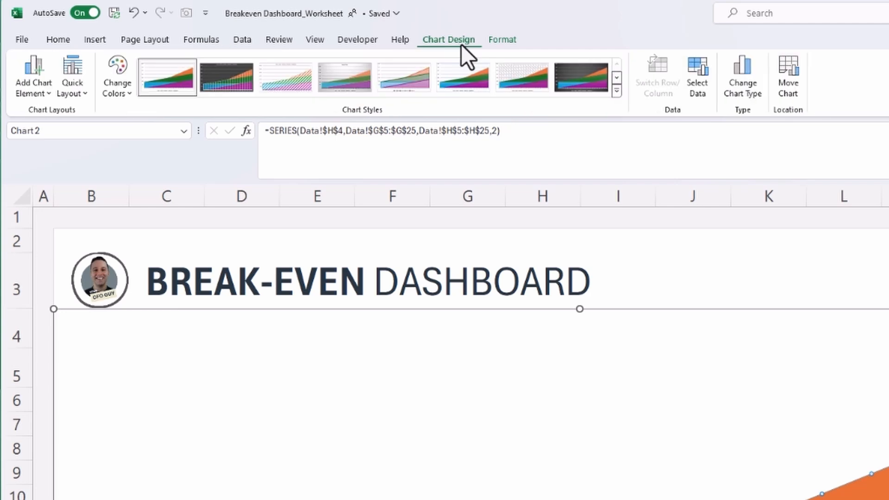
left_click(740, 82)
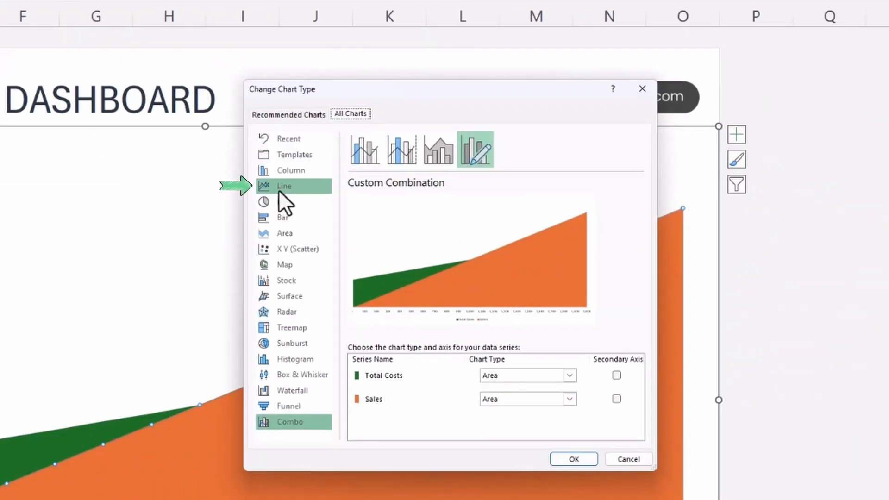
left_click(279, 189)
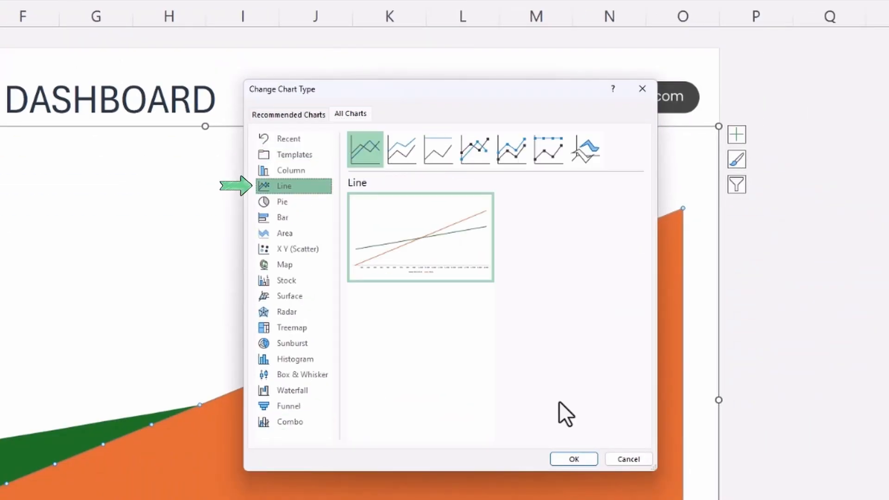
left_click(575, 459)
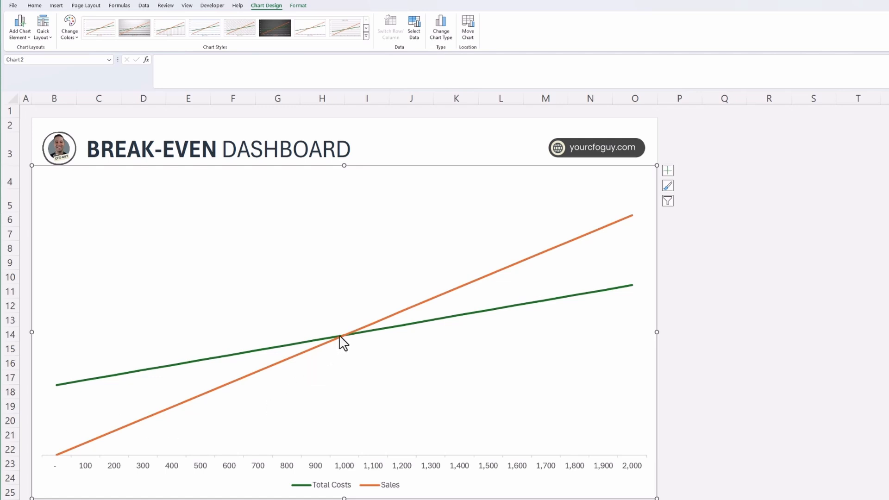
mouse_move(340, 336)
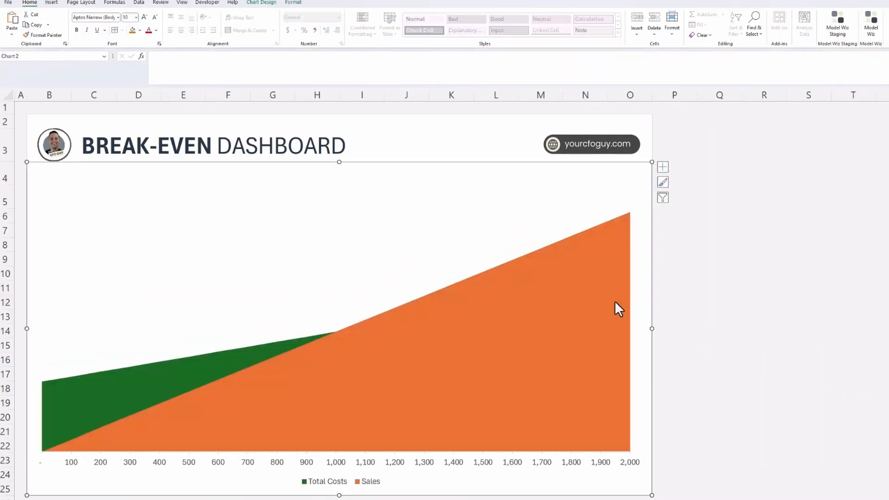
key("ctrl+z")
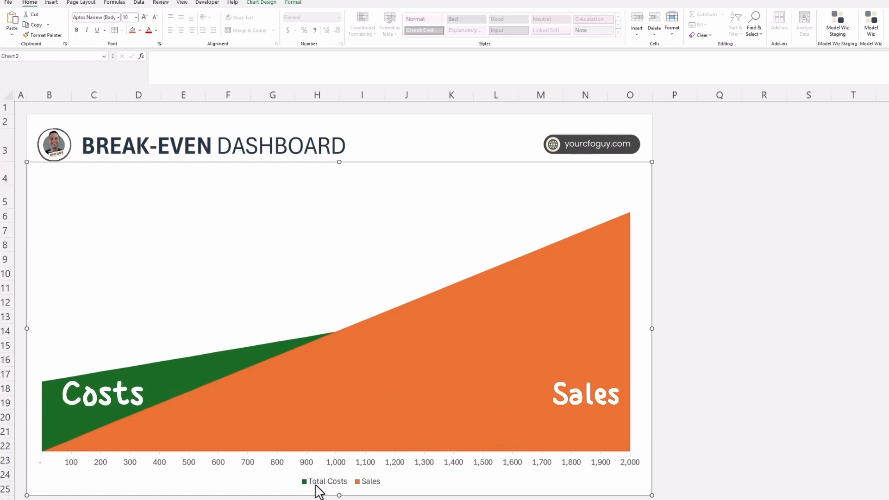
Fill the Total Costs area with the dark navy recent colour.
left_click(155, 379)
right_click(156, 380)
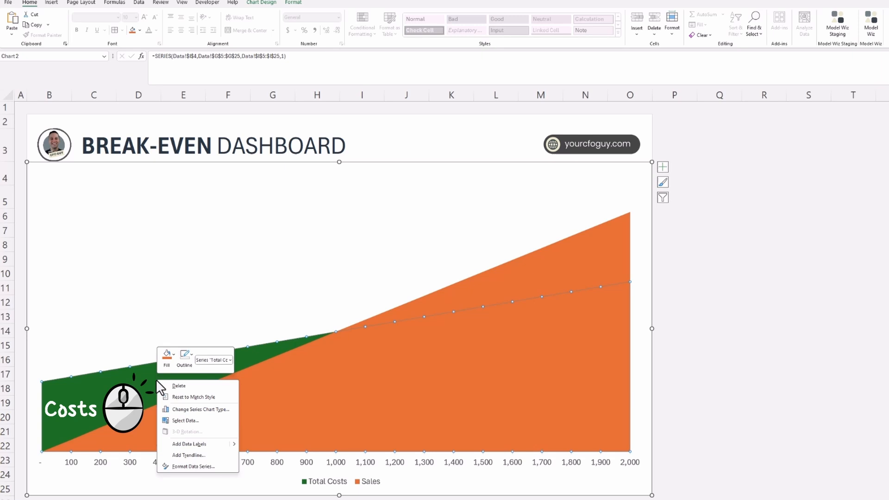
left_click(170, 357)
left_click(163, 283)
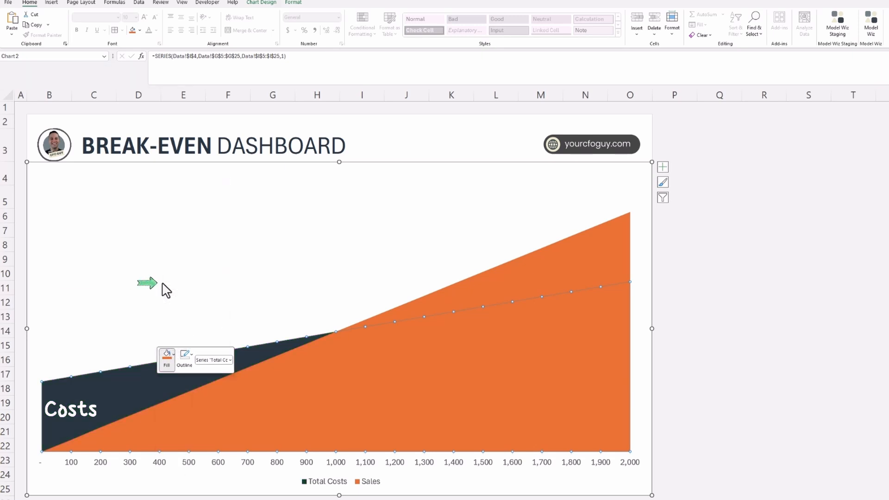
Fill the Sales area with the light beige recent colour.
left_click(404, 373)
right_click(404, 374)
left_click(415, 352)
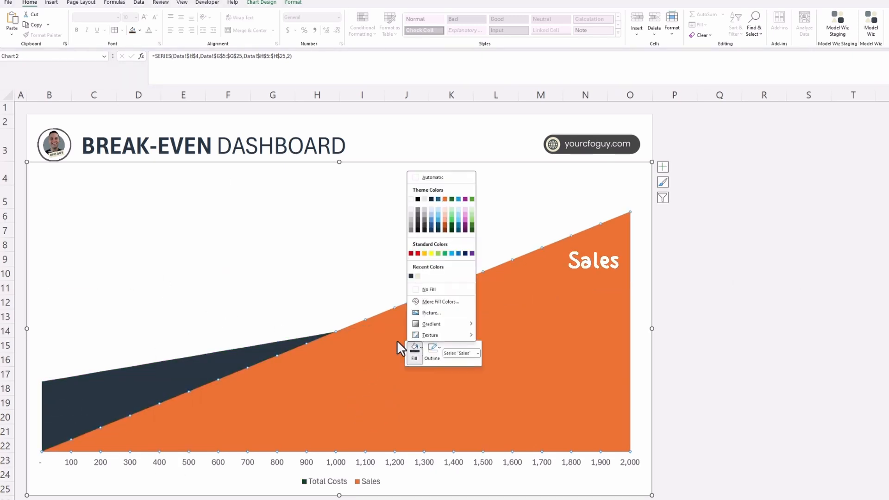
left_click(418, 276)
key("Escape")
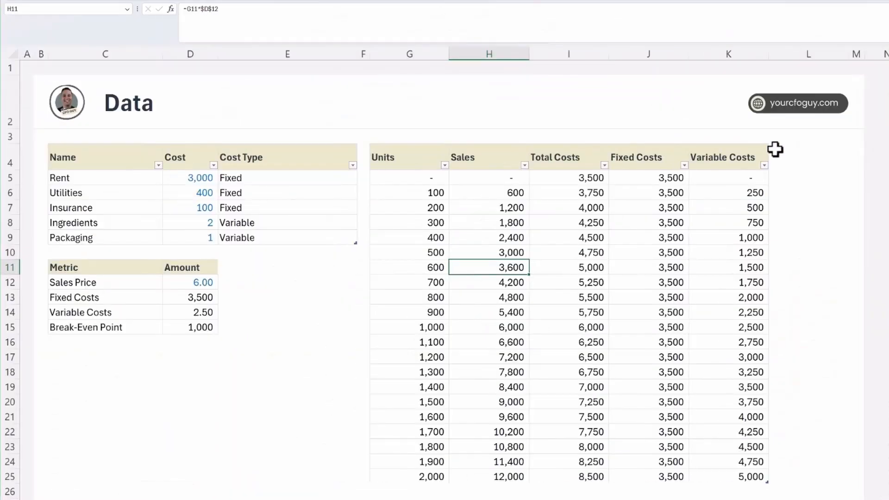
Add a Shading column to the units table on the Data sheet by entering the header in L4.
left_click(786, 156)
key("Return")
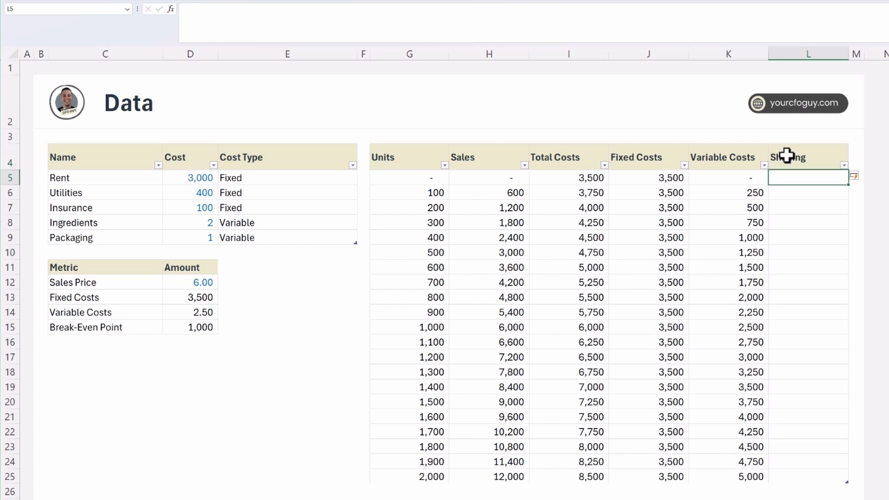
left_click(794, 156)
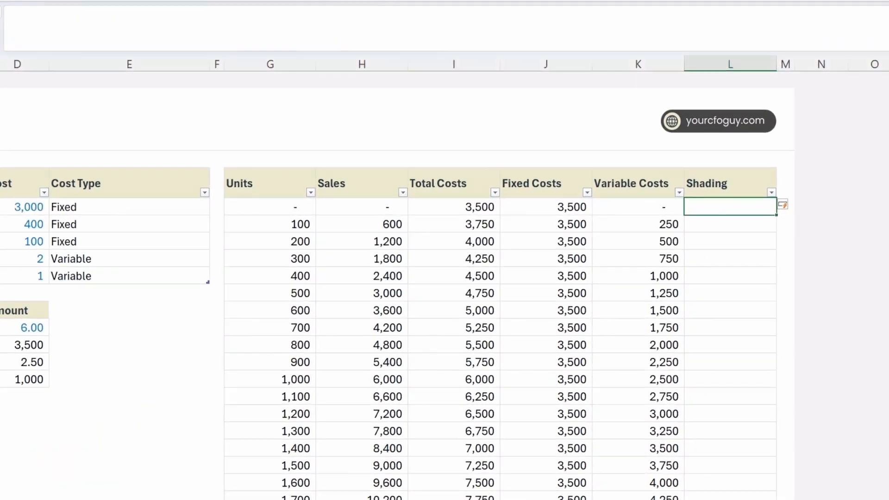
type("=min(")
key("Left")
key("Left")
key("Left")
key("Left")
key("Right")
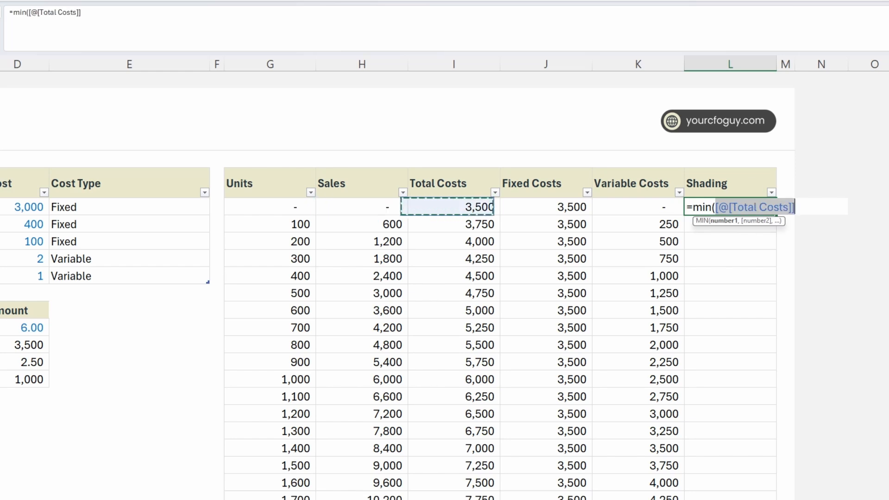
type(",")
key("Left")
key("Left")
key("Left")
key("Left")
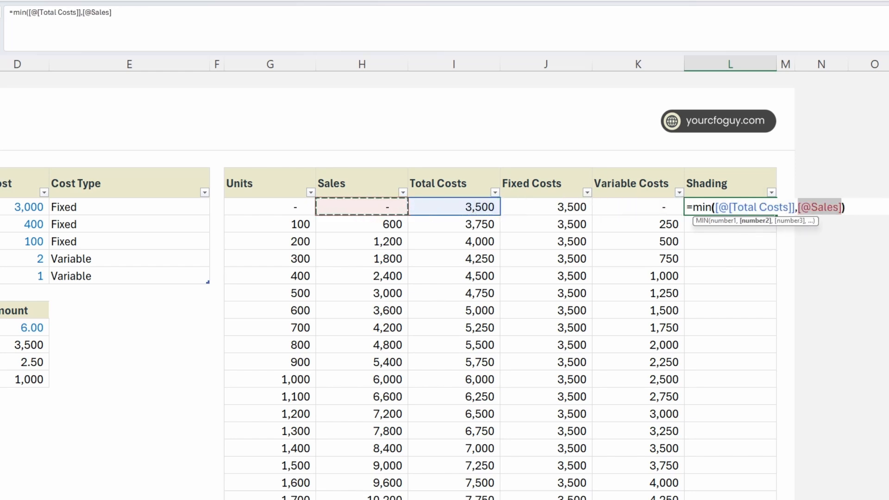
key("Return")
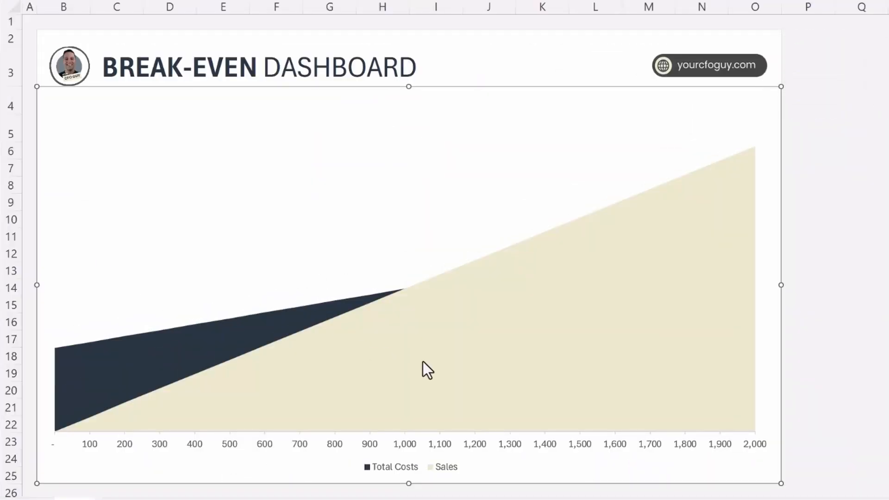
Add a chart series named Shading with the values =BreakEvenUnits[Shading].
left_click(438, 358)
right_click(438, 357)
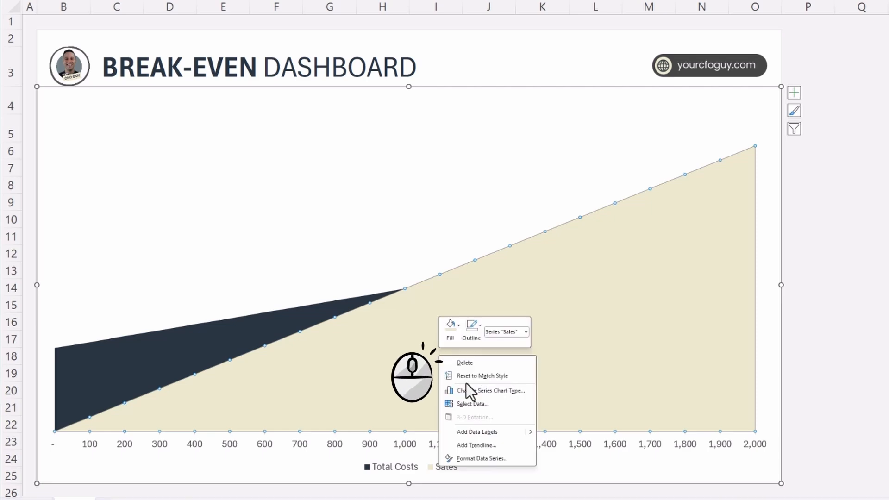
left_click(474, 408)
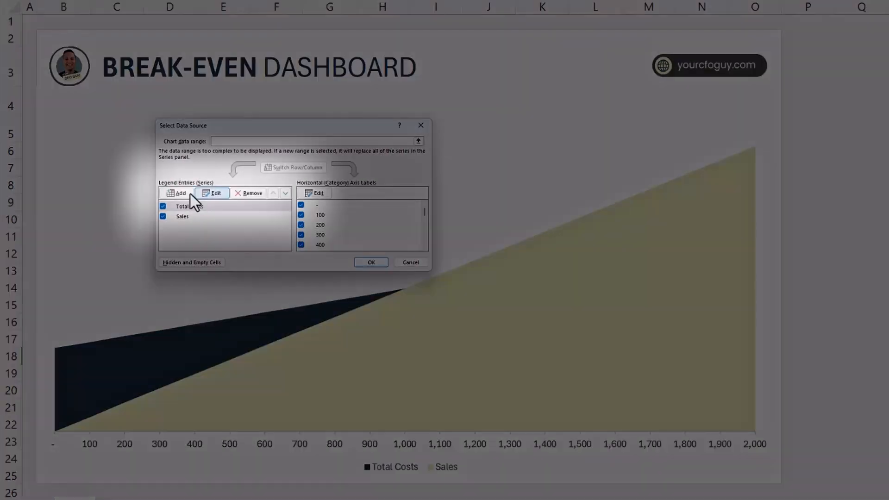
left_click(185, 193)
type("Sha")
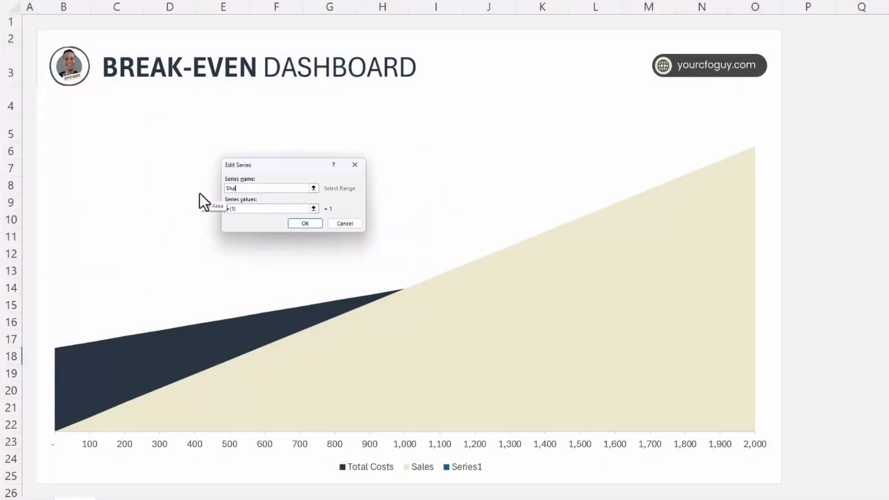
type("ding")
left_click(313, 209)
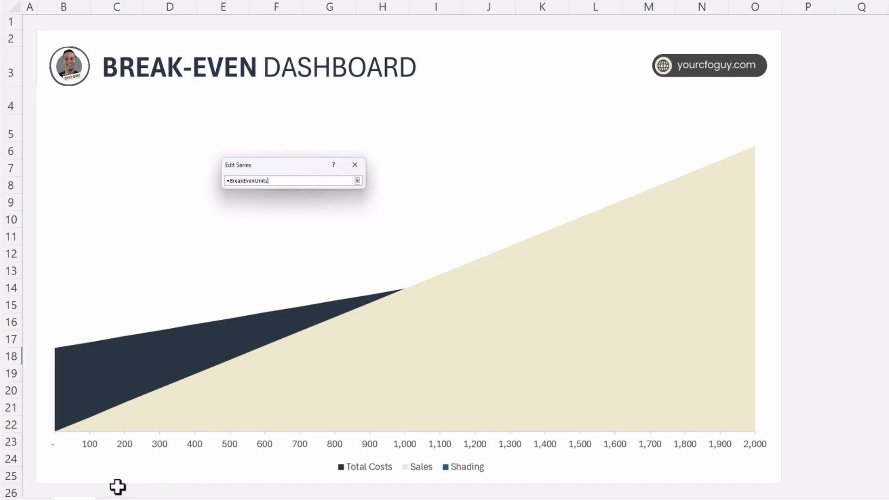
type("=BreakEvenUnits[Shading]")
key("Return")
left_click(306, 224)
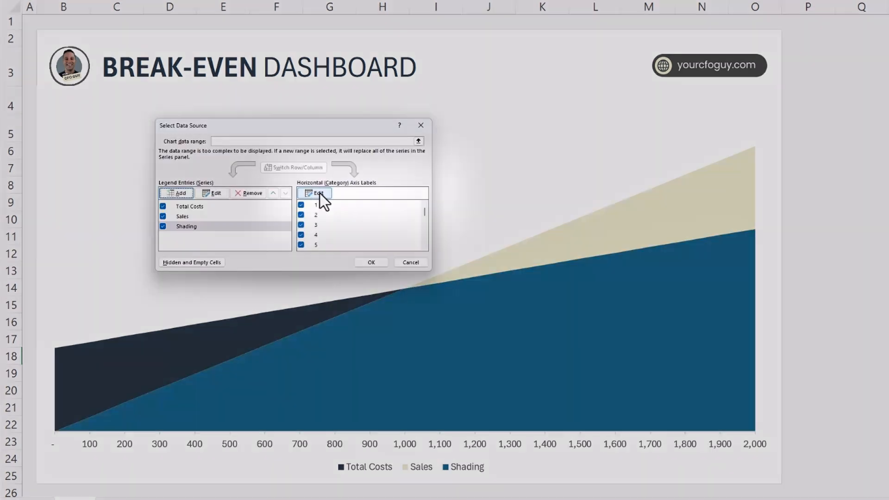
Set the Shading series' horizontal axis labels to =BreakEvenUnits[Units] and apply the data source changes.
left_click(320, 193)
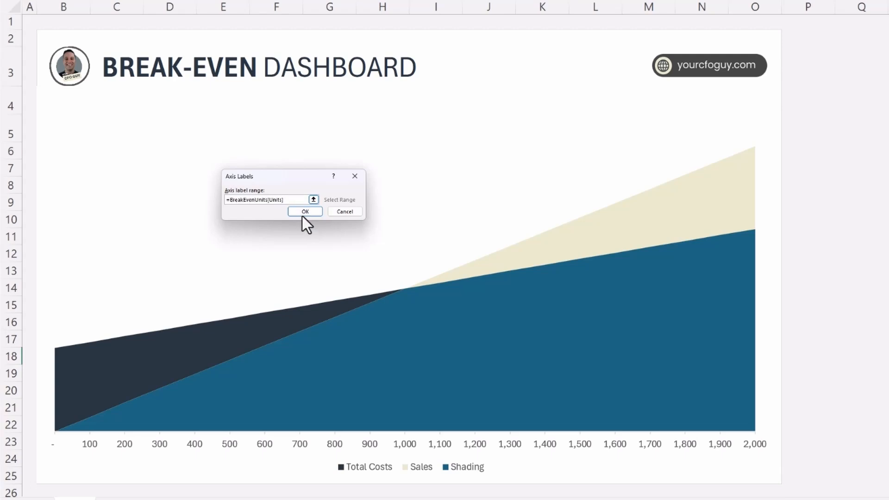
left_click(303, 215)
left_click(360, 259)
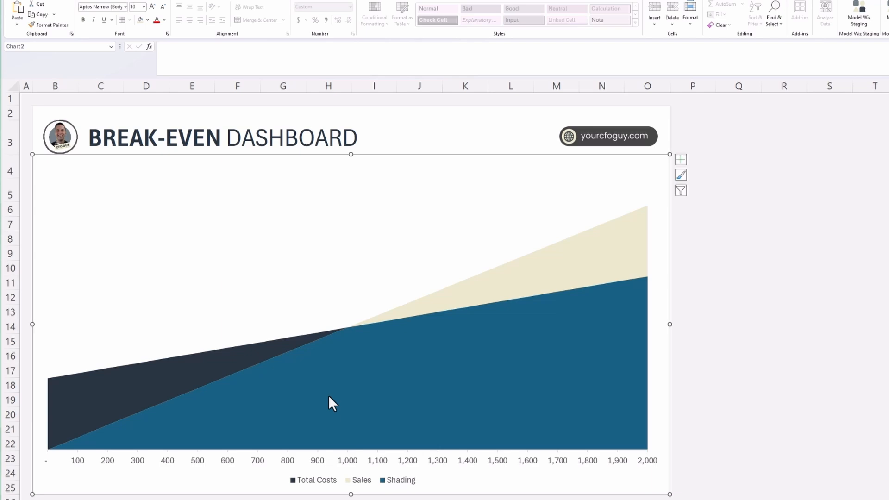
Fill the Shading area white and delete its entry from the chart legend.
left_click(329, 397)
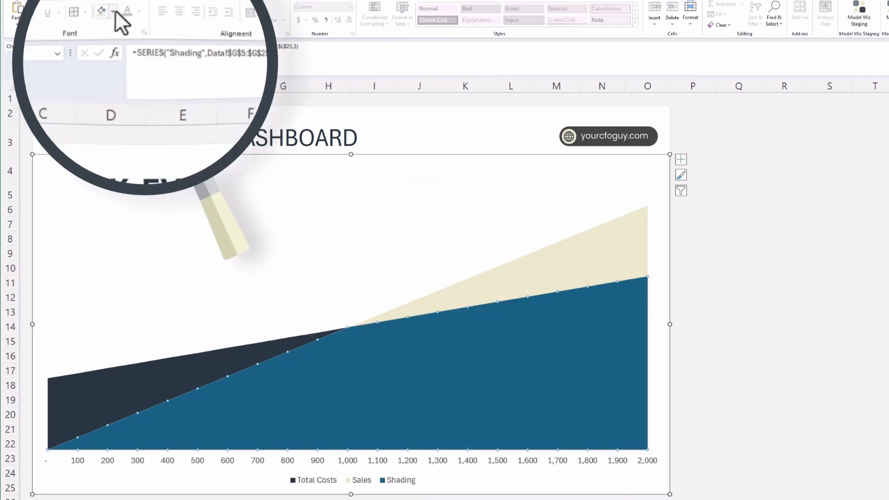
left_click(148, 20)
left_click(139, 53)
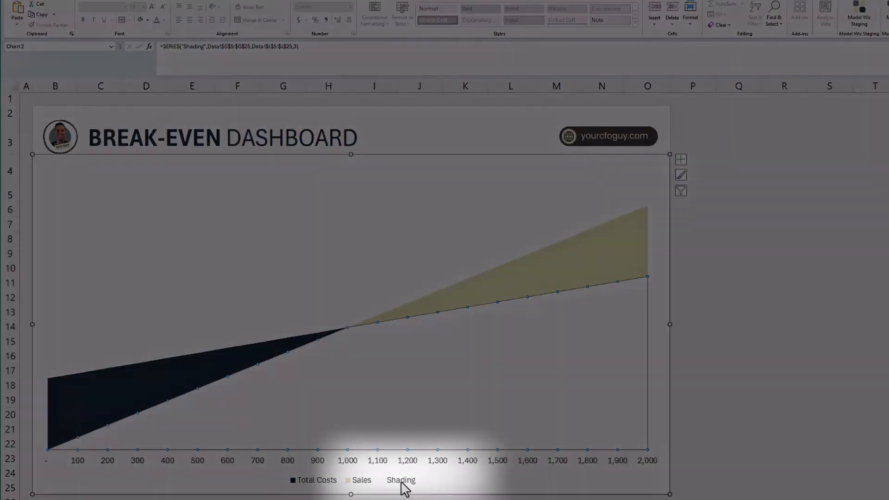
left_click(401, 480)
left_click(401, 481)
key("Delete")
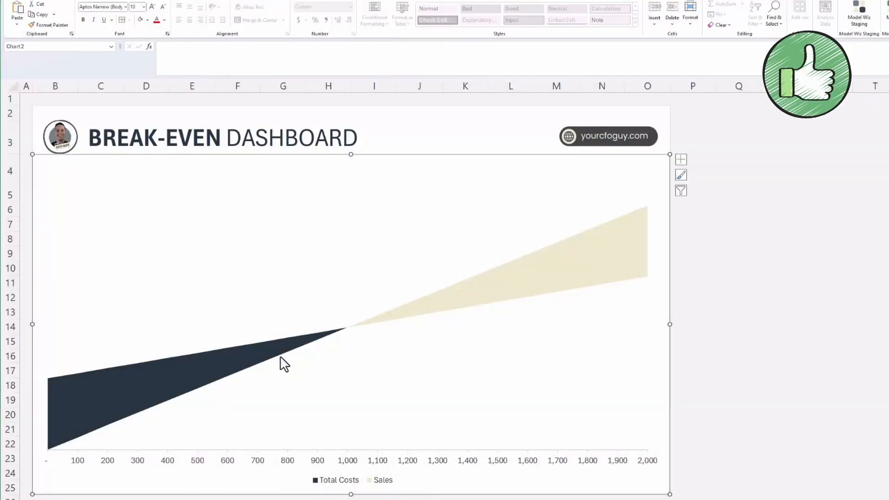
Rename the chart's Total Costs series to Losses in the data source settings.
scroll(288, 370, "down", 1)
right_click(332, 441)
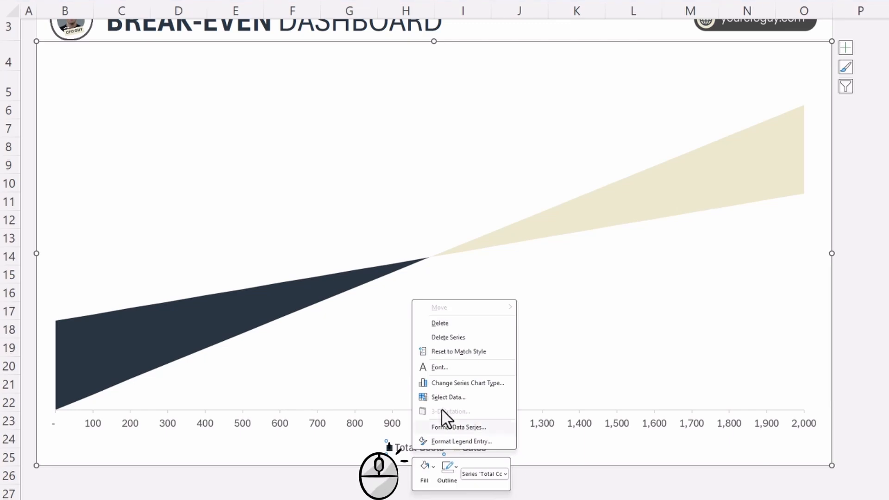
left_click(444, 397)
left_click(225, 209)
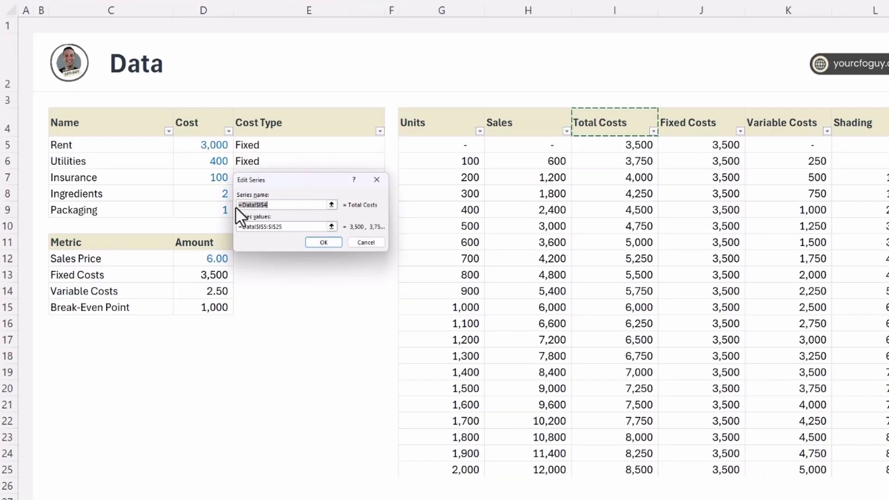
type("Losses")
Rename the chart's Sales series to Profits and apply the data source changes.
left_click(191, 235)
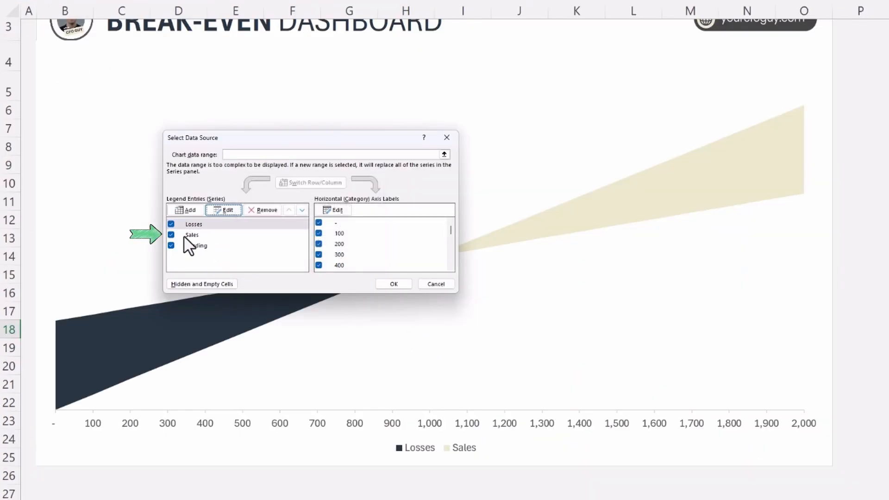
left_click(223, 210)
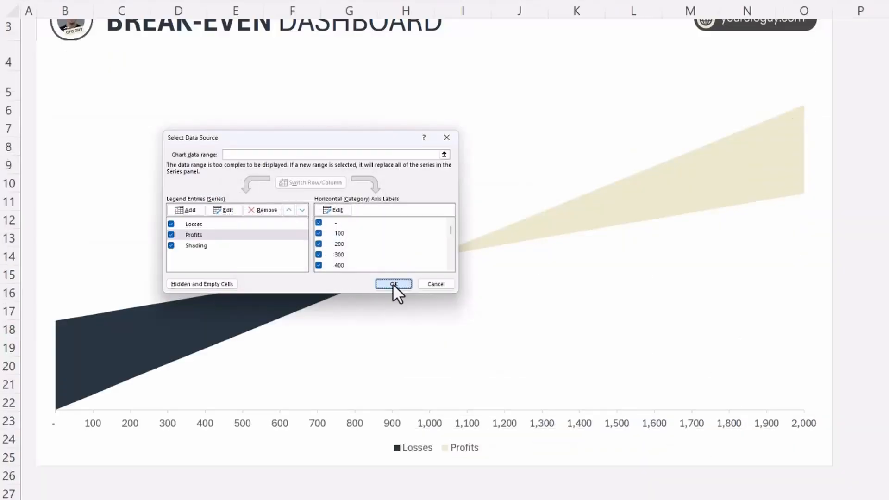
left_click(393, 285)
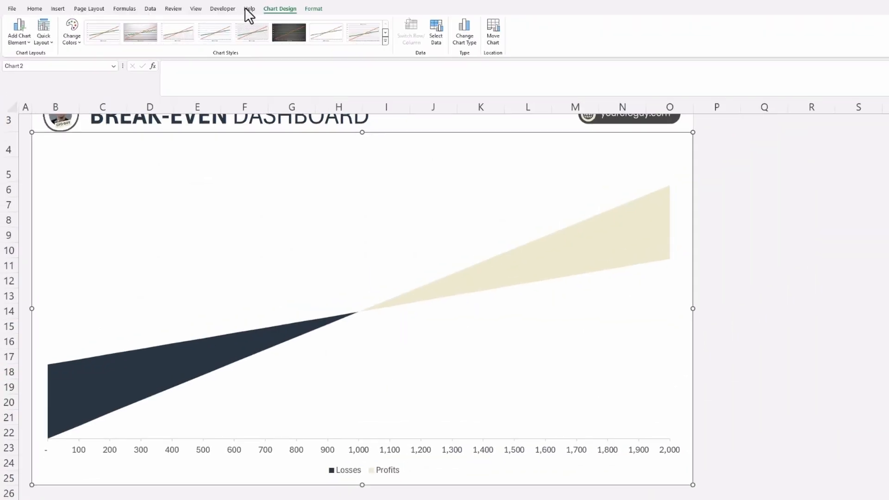
Open a second window of the workbook and arrange the dashboard and the Data sheet side by side.
left_click(198, 13)
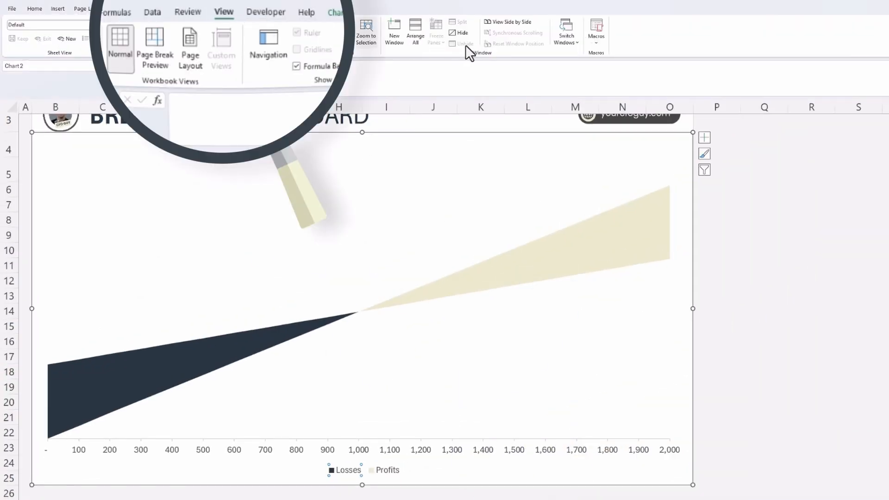
left_click(396, 39)
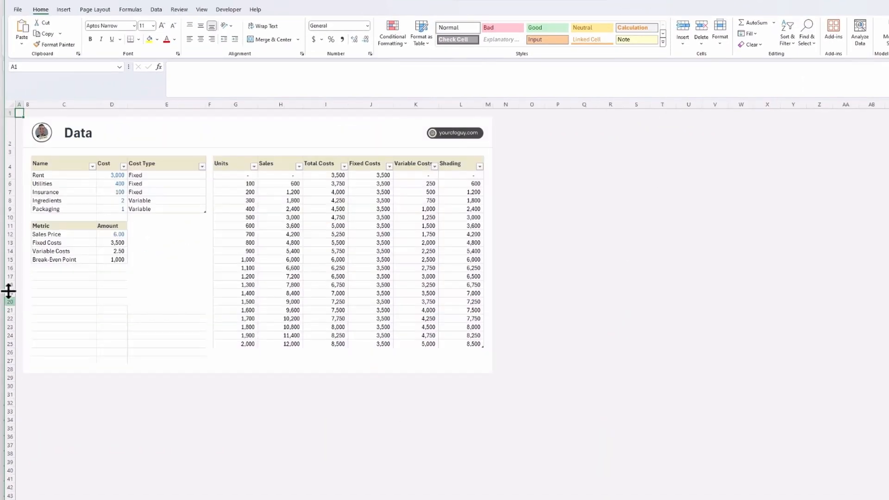
left_click_drag(5, 285, 624, 284)
double_click(446, 3)
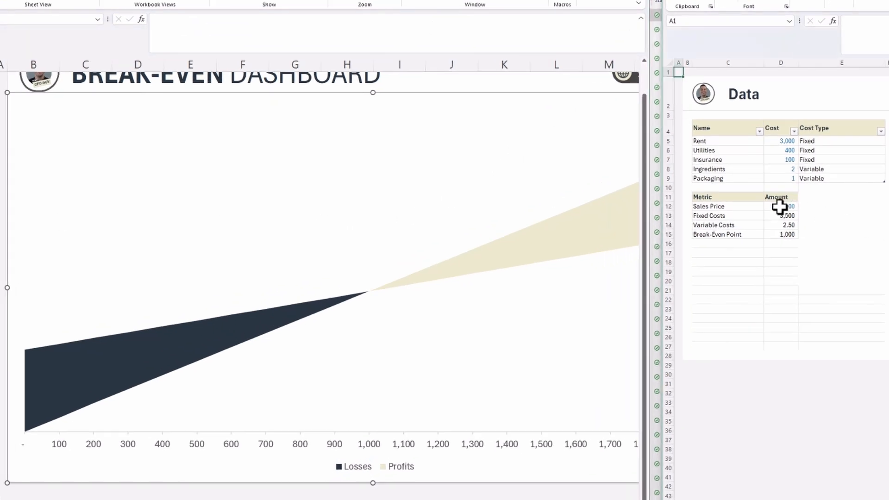
Test the chart with Sales Price values of 5 and 8 in D12 of the Data sheet.
left_click(730, 233)
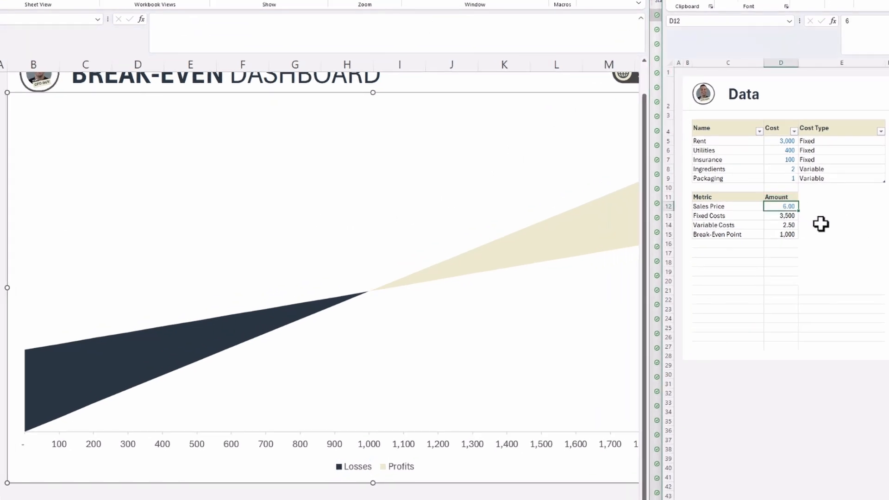
type("4")
key("Return")
key("Up")
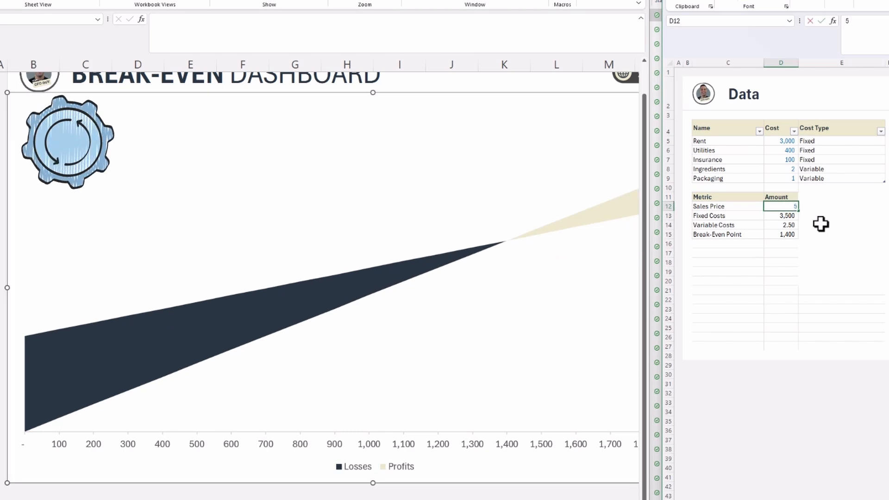
type("8")
key("Return")
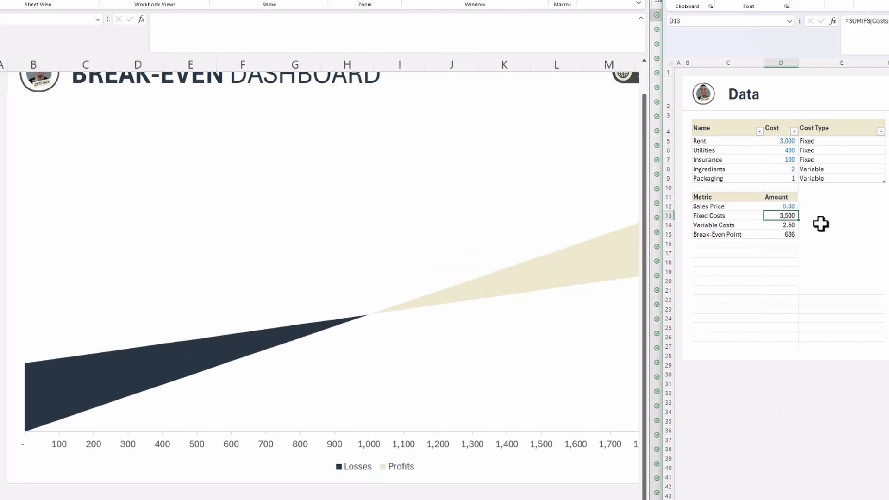
key("Up")
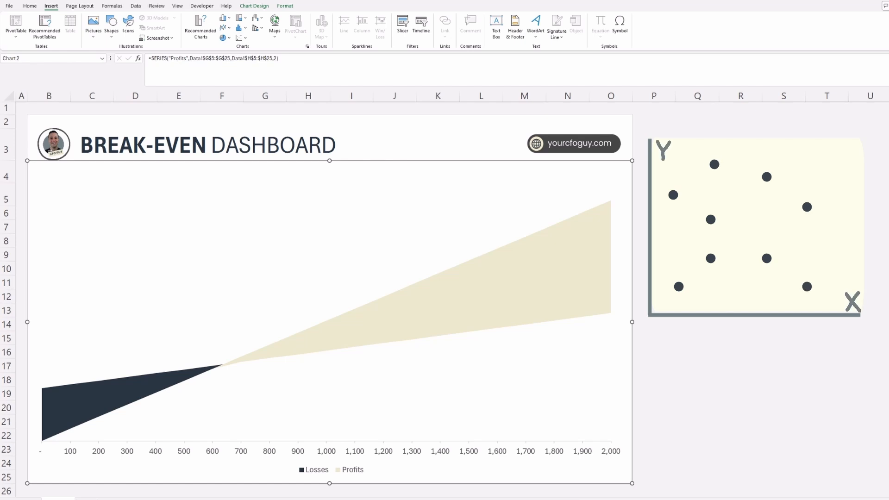
Add a chart series named Break Even Point with its default values.
left_click(317, 342)
right_click(318, 342)
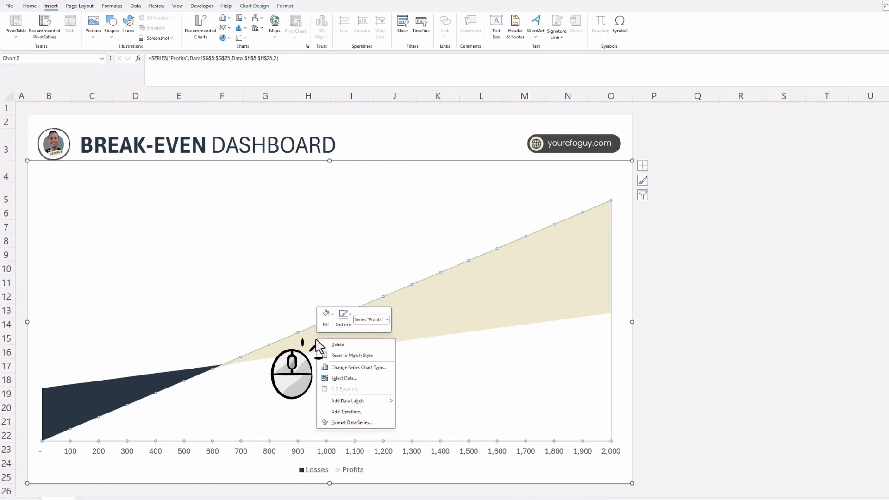
left_click(338, 379)
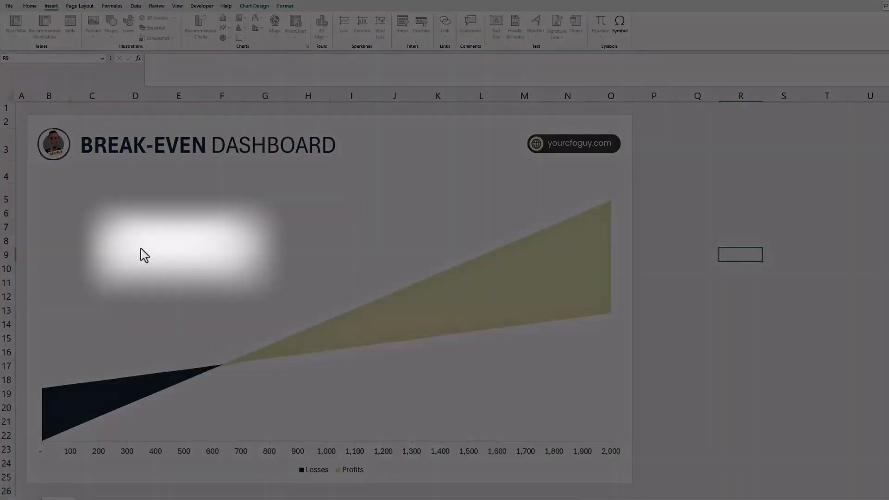
left_click(144, 255)
type("Brea")
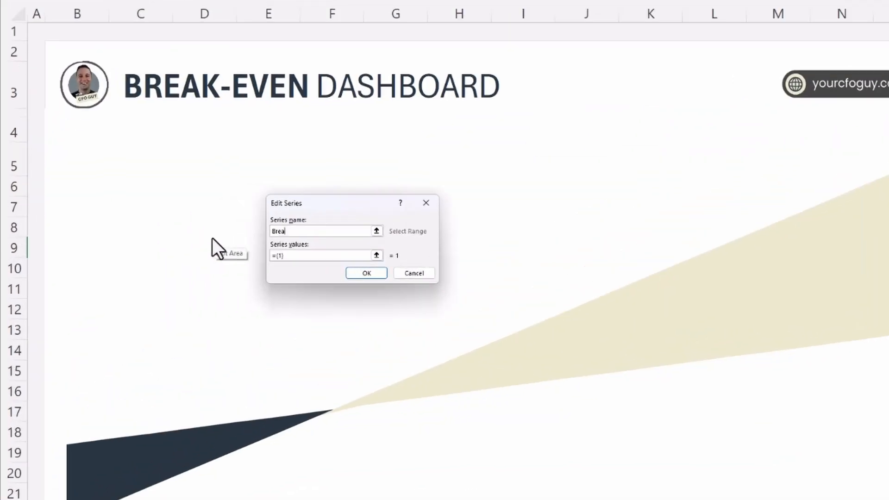
type("k Even Point")
key("Return")
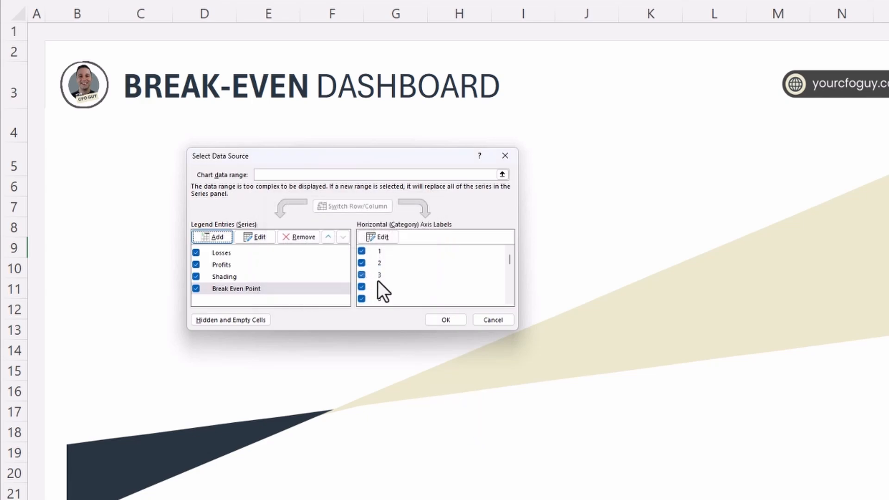
left_click(444, 319)
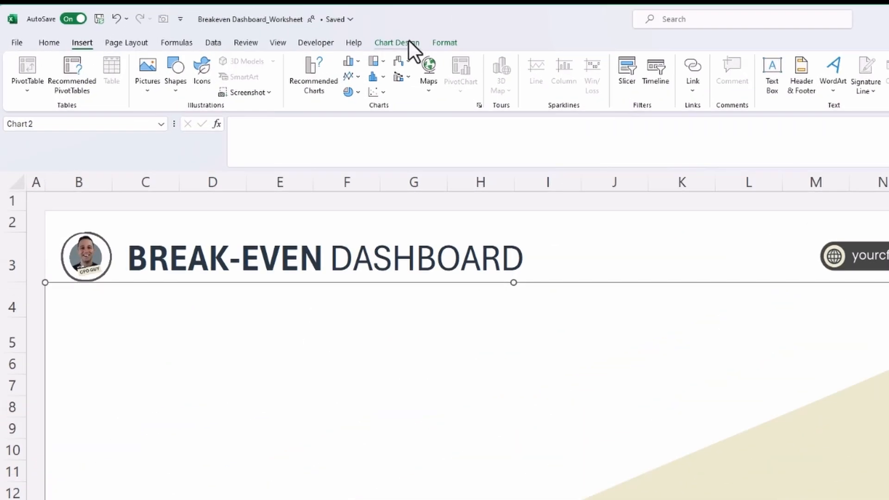
Change the chart to a Combo type with the Losses, Profits and Shading series set to Area.
left_click(260, 7)
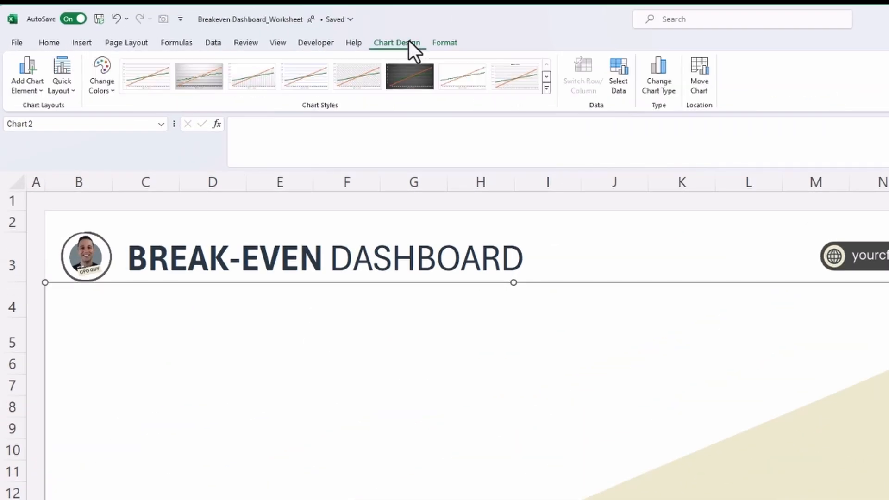
left_click(663, 83)
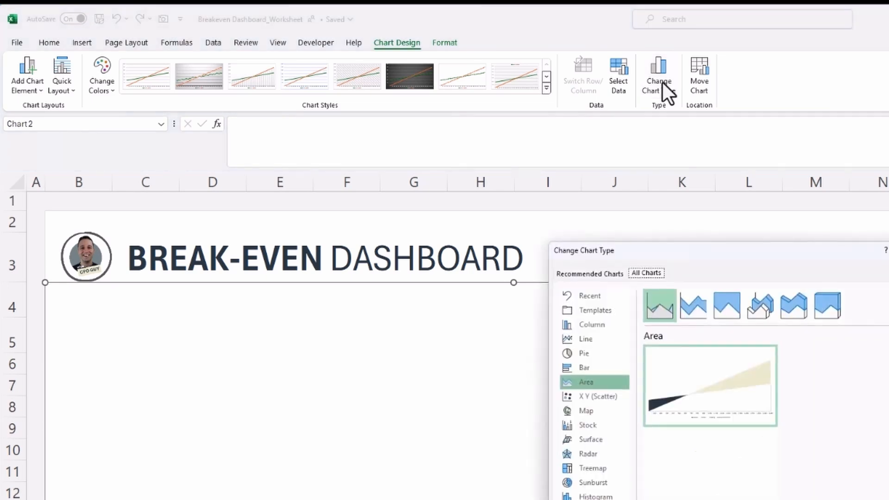
left_click(302, 286)
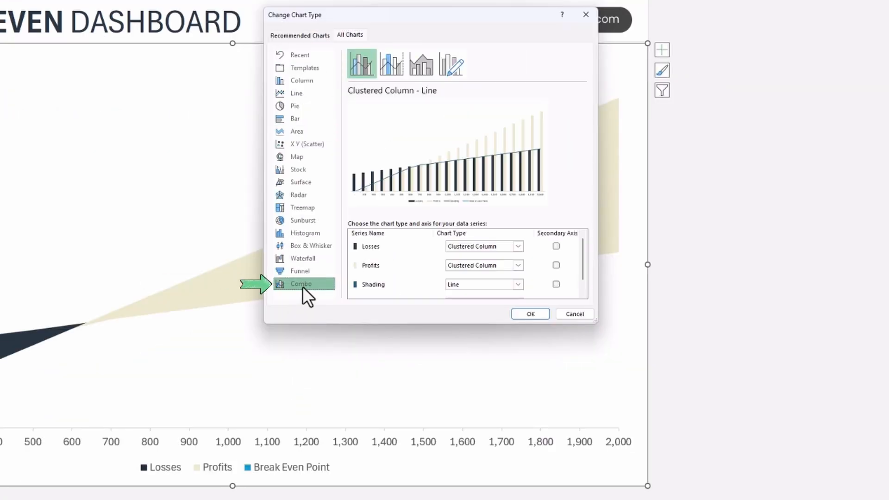
left_click(508, 246)
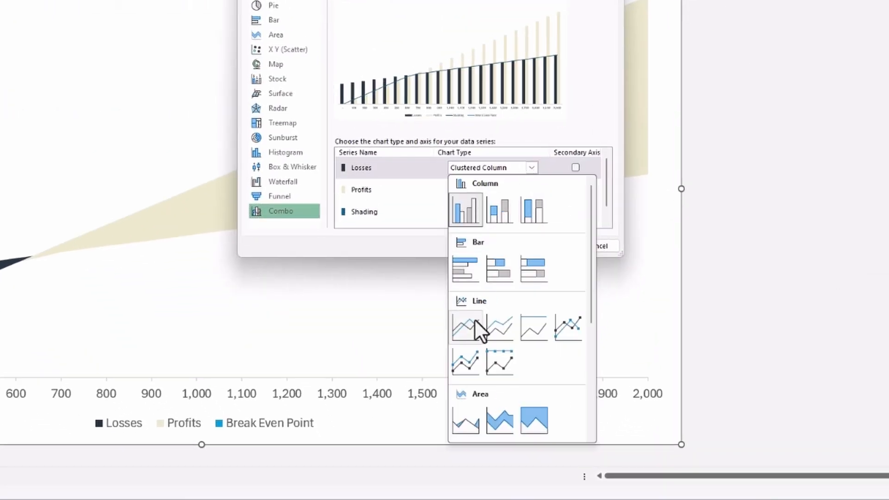
left_click(465, 427)
left_click(523, 192)
left_click(463, 443)
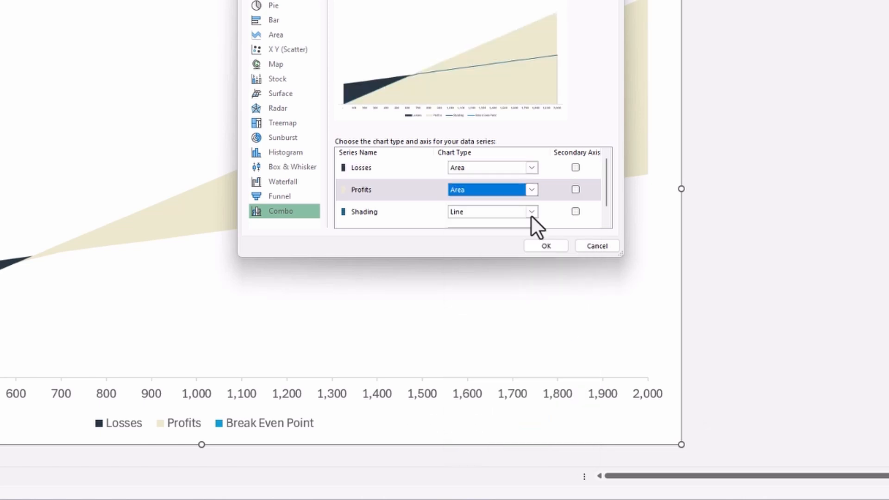
left_click(532, 213)
left_click(463, 462)
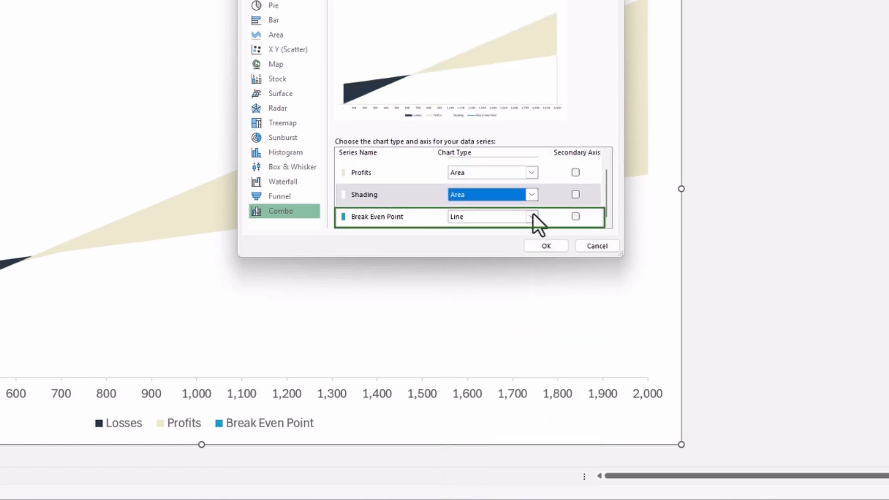
Set the Break Even Point series to a marker-only Scatter type and apply the combo chart.
left_click(529, 214)
scroll(500, 287, "down", 3)
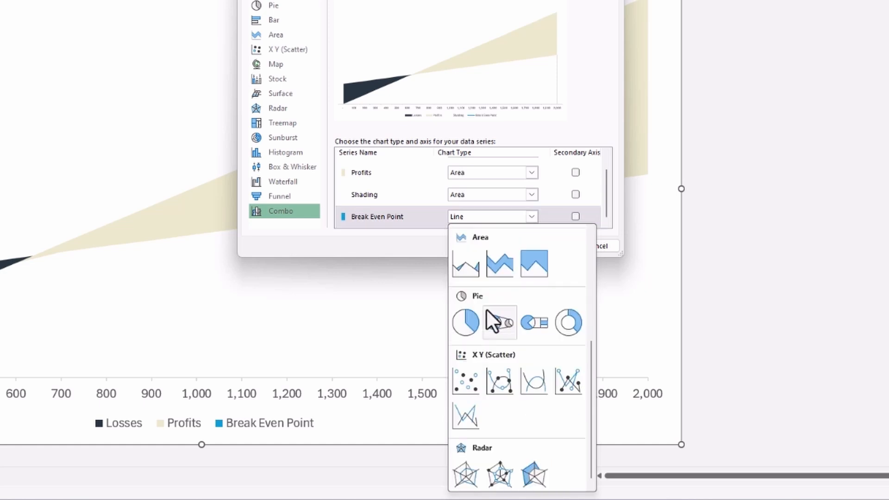
left_click(463, 381)
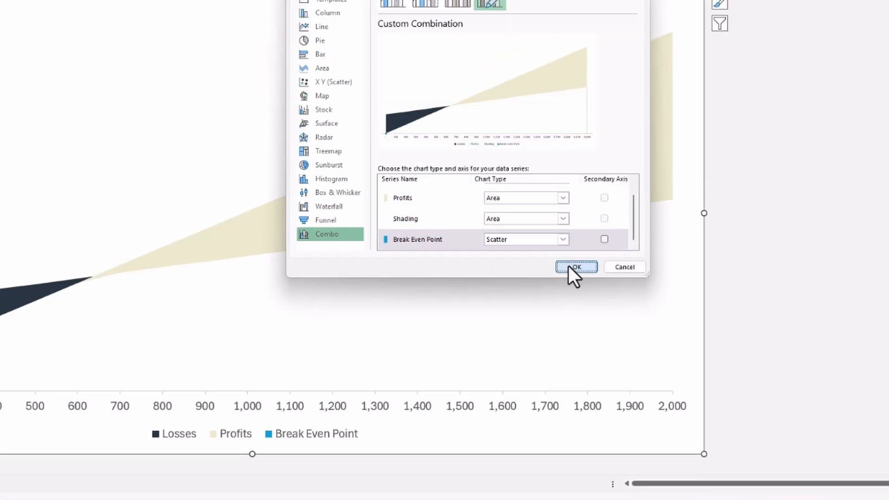
left_click(570, 267)
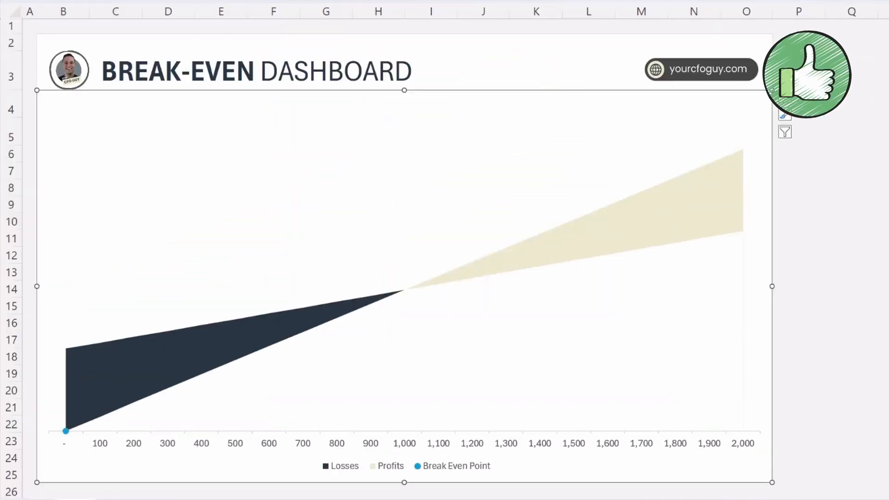
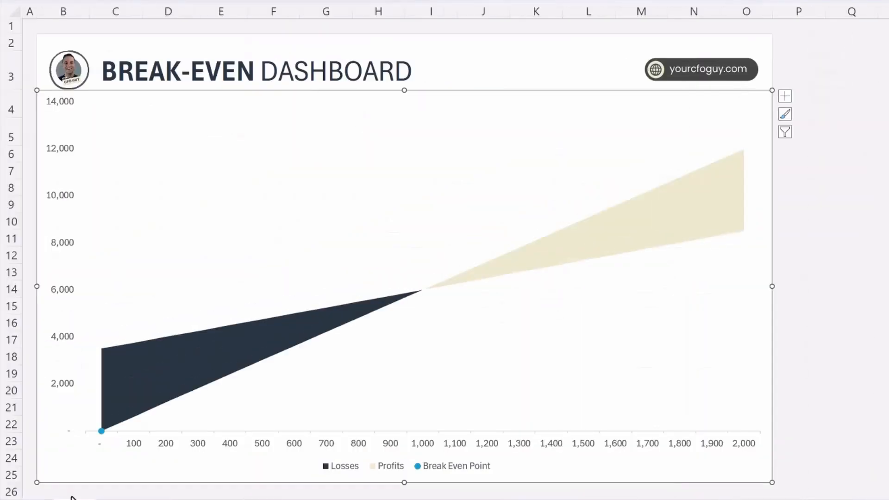
Edit the Break Even Point series in the chart's data source so its X values reference cell D16 of the Data sheet.
right_click(445, 337)
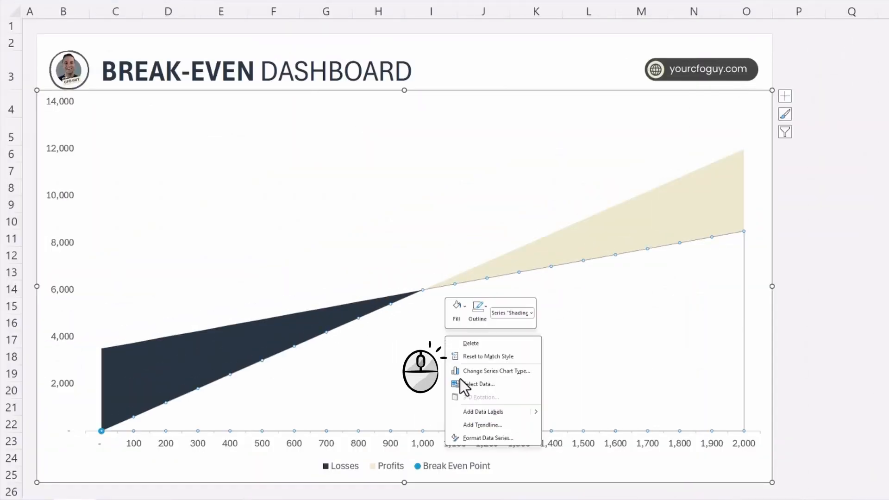
left_click(459, 385)
left_click(199, 239)
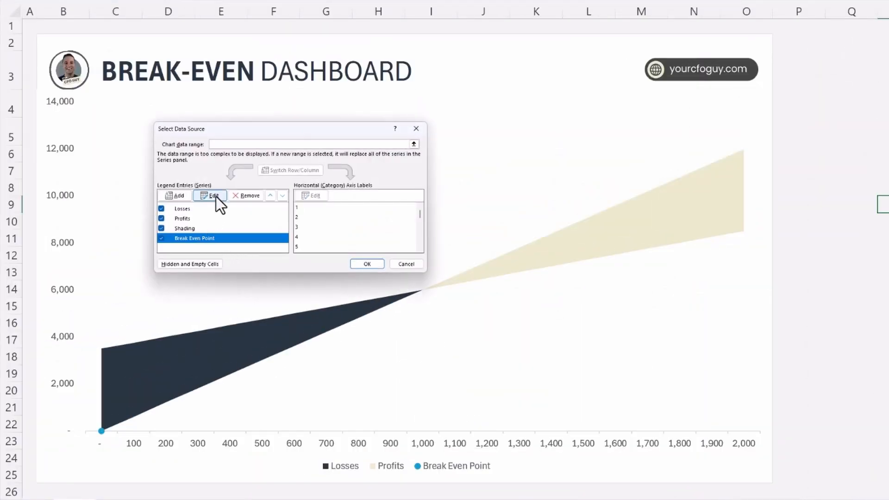
left_click(214, 196)
left_click(307, 201)
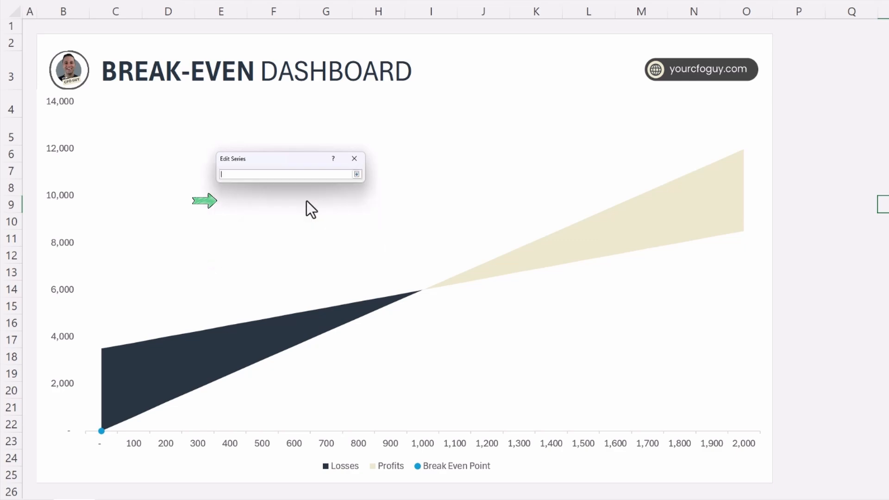
left_click(109, 499)
left_click(201, 303)
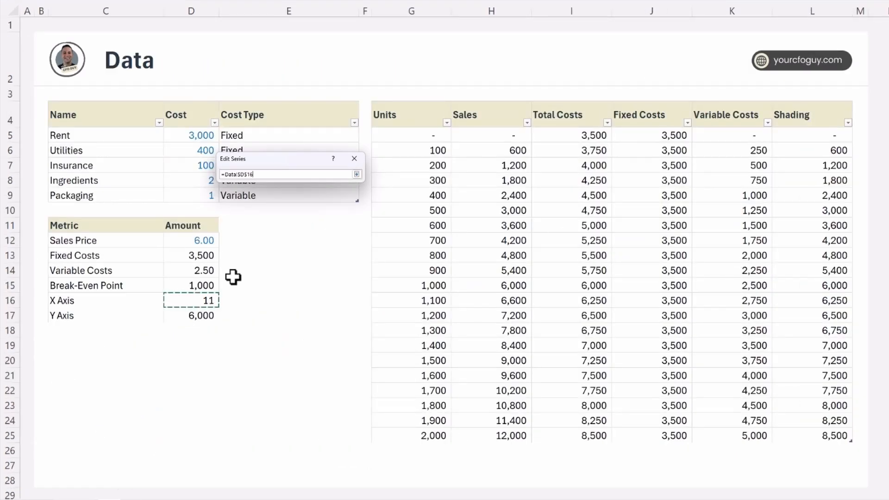
left_click(357, 175)
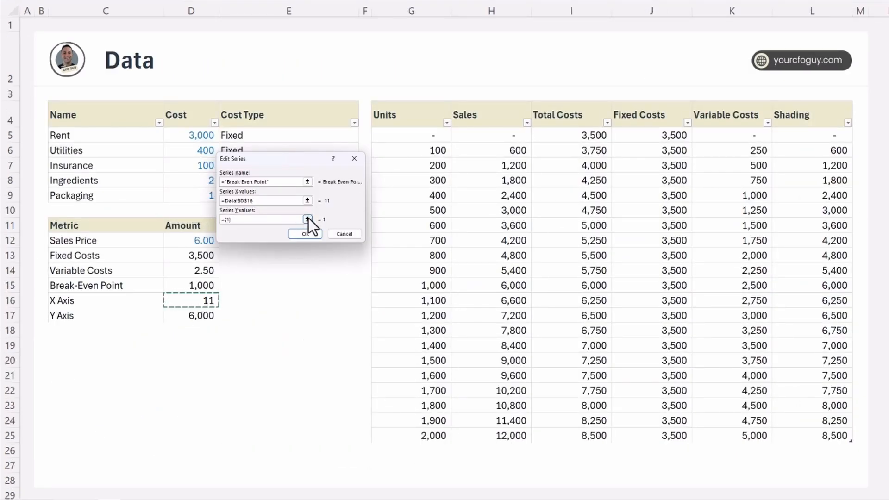
Set the Break Even Point series' Y values to cell D17 of the Data sheet and apply the data source changes.
left_click(307, 220)
left_click(197, 316)
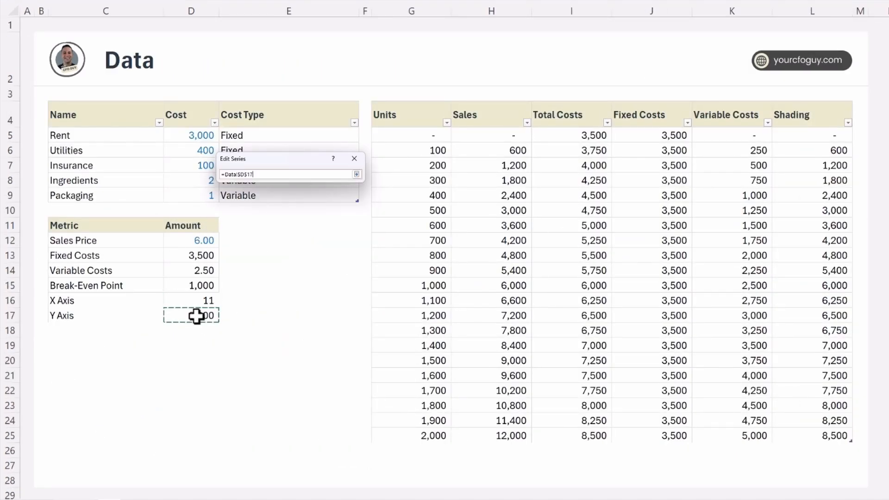
left_click(357, 175)
left_click(318, 237)
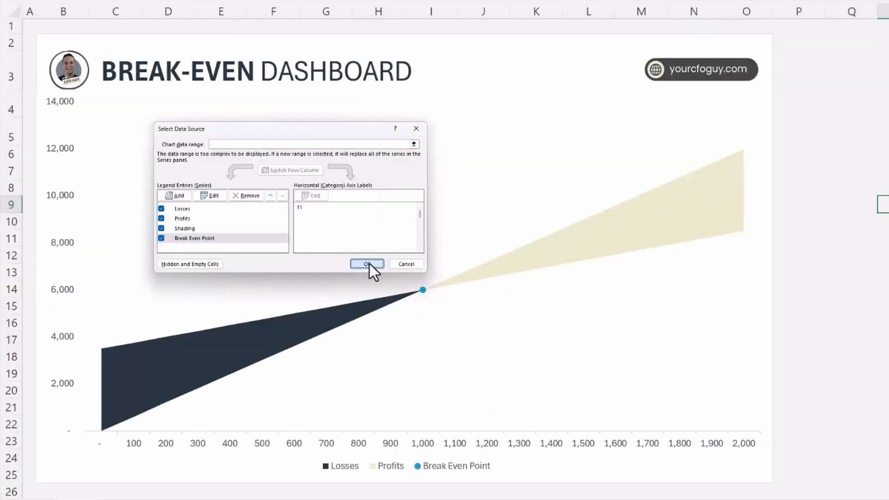
left_click(369, 263)
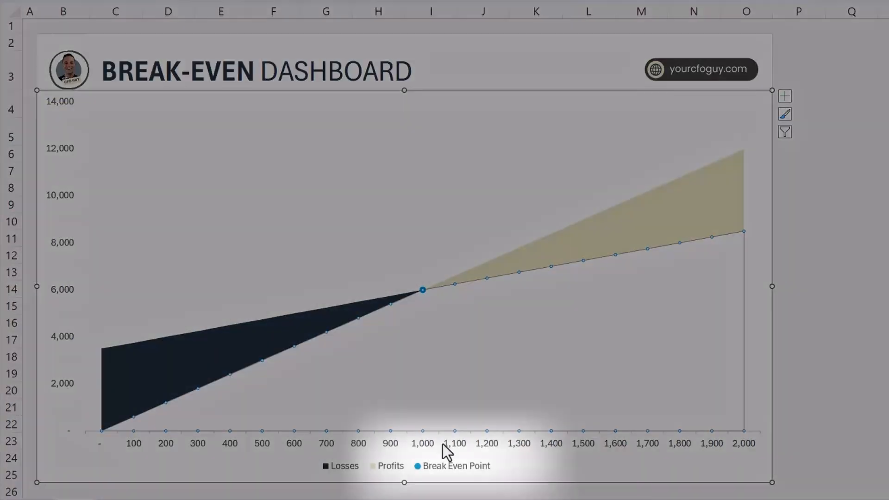
Delete the Break Even Point entry from the chart legend.
left_click(449, 467)
left_click(448, 468)
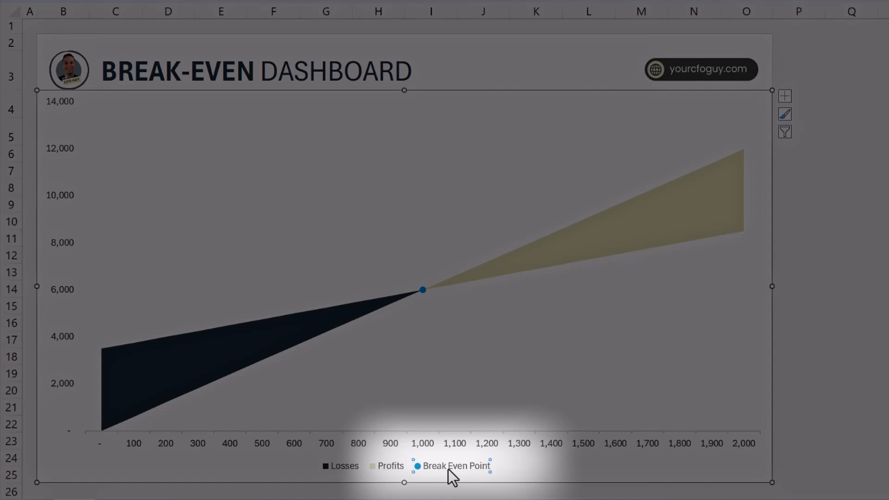
key("Delete")
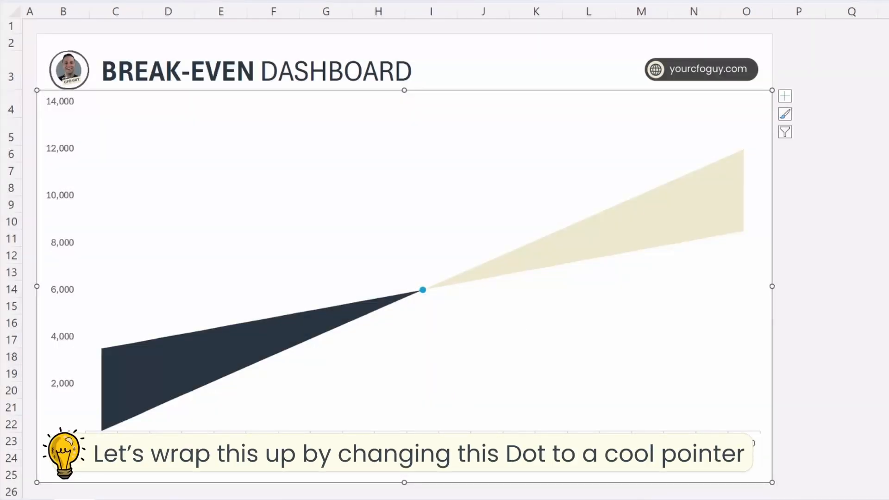
Set the marker fill of the Break Even Point series to Picture or texture fill.
right_click(422, 290)
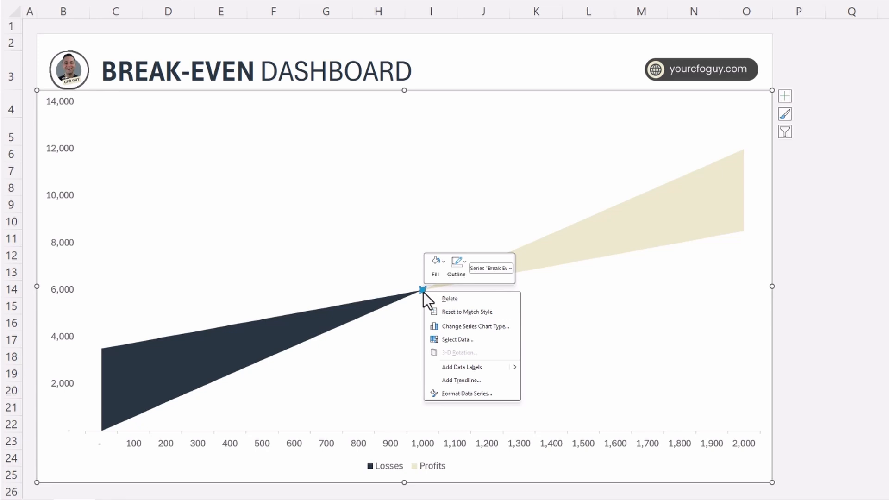
left_click(483, 398)
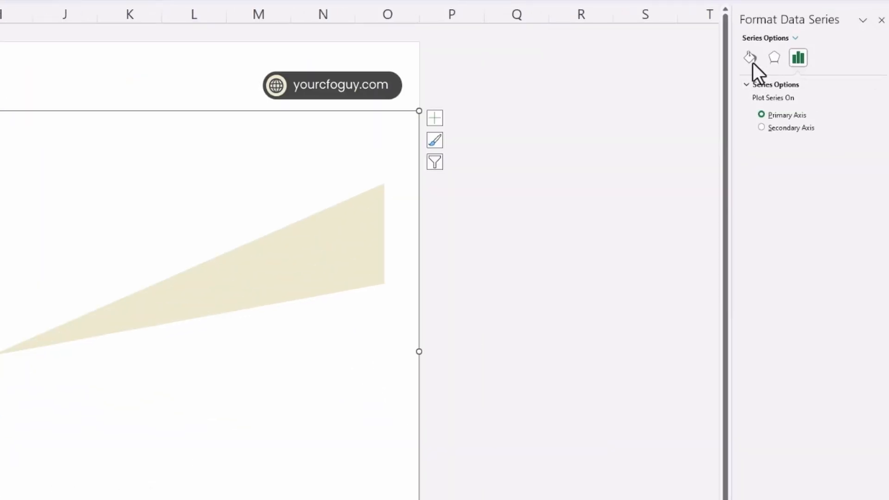
left_click(748, 59)
left_click(797, 86)
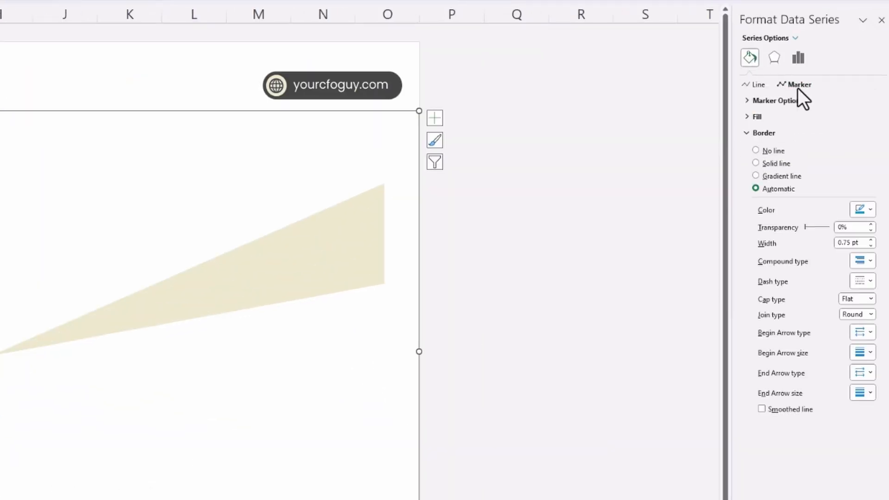
left_click(746, 117)
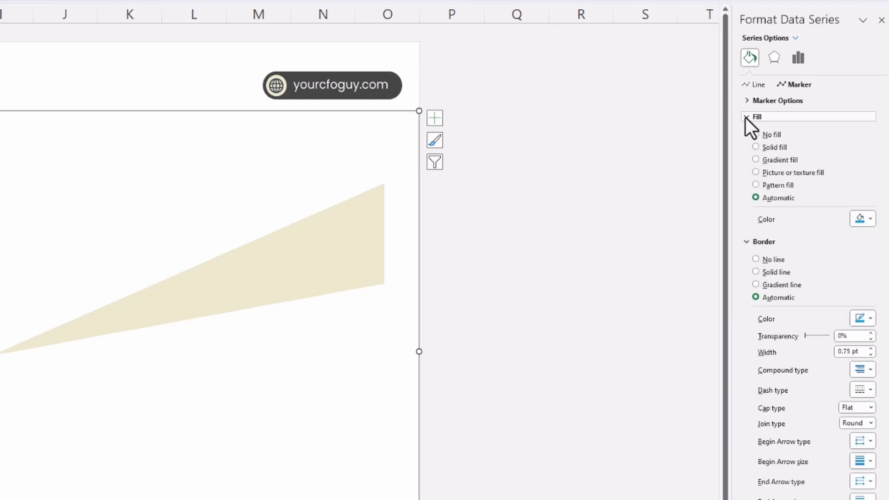
left_click(756, 173)
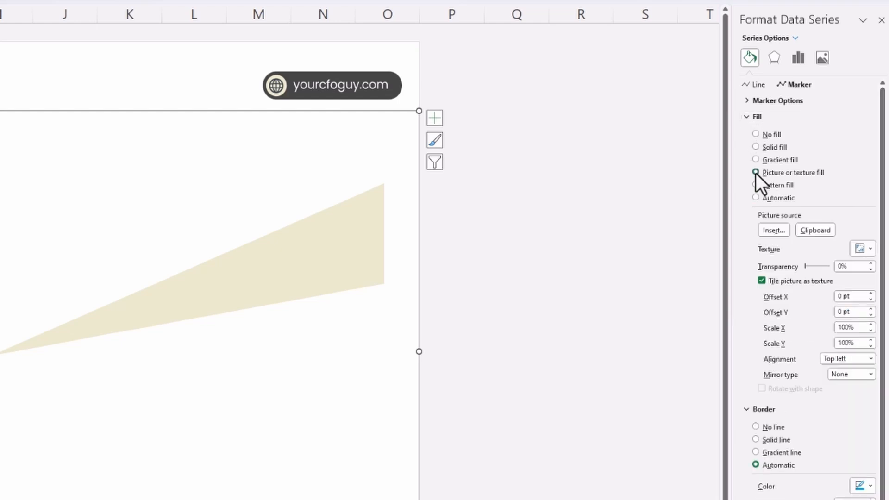
Search the icon collection for "arrow" and insert the solid curved up arrow as the marker's picture fill.
left_click(775, 231)
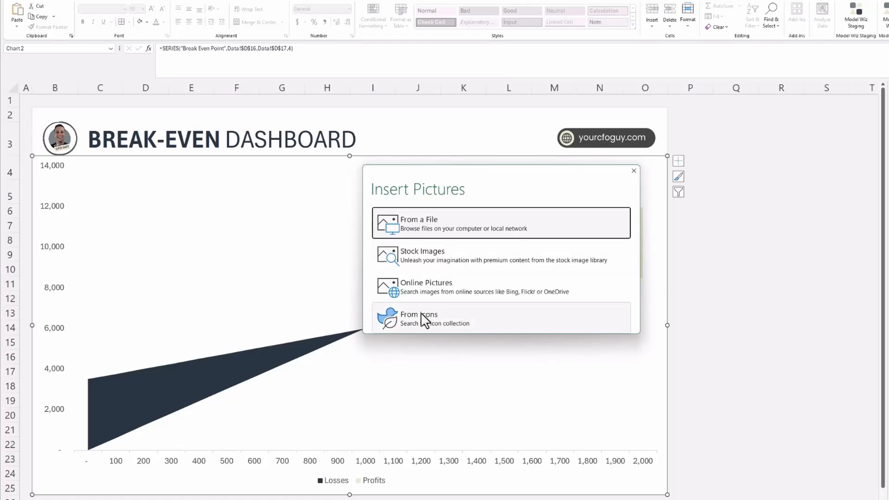
left_click(425, 315)
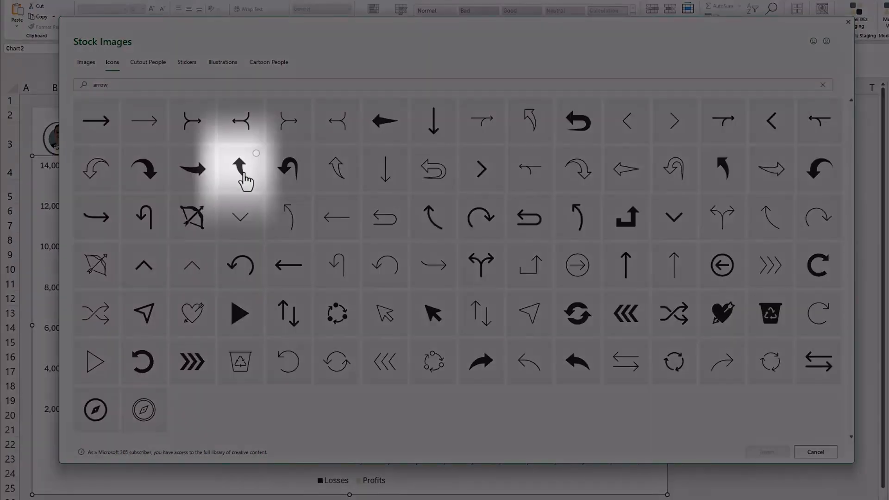
left_click(242, 174)
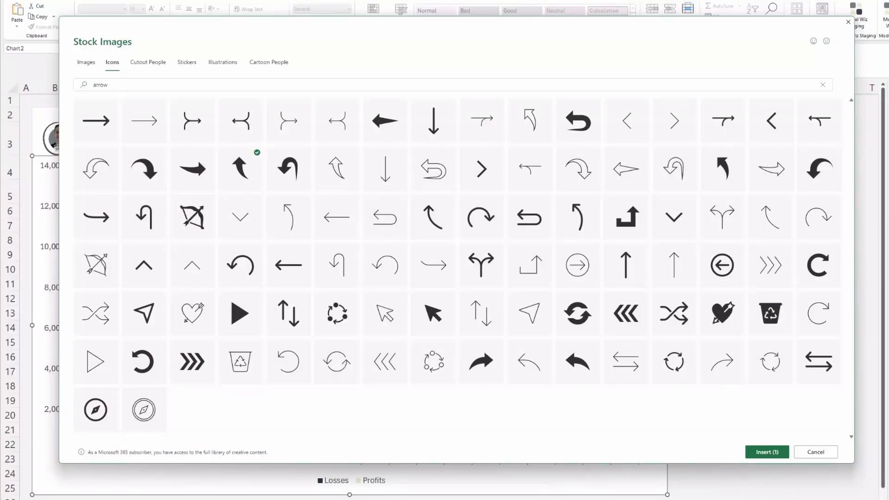
left_click(764, 453)
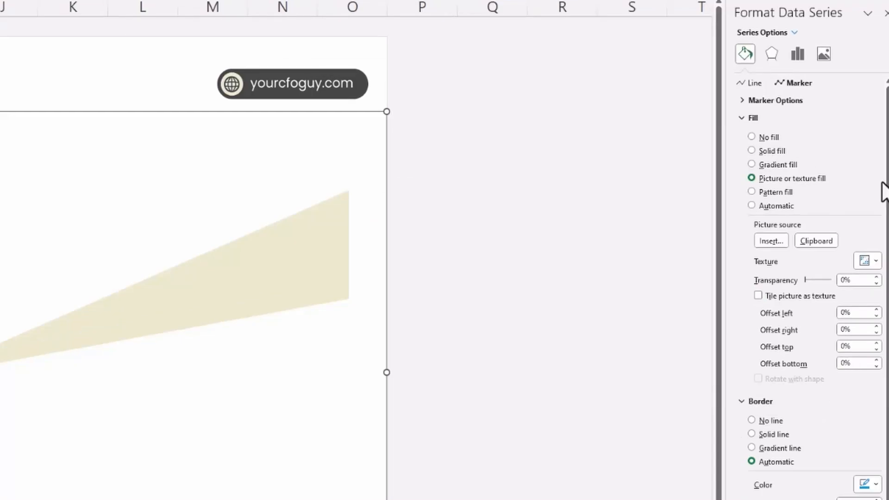
Set the Break Even Point marker to the Built-in type with a size of 24.
left_click(742, 100)
left_click(751, 144)
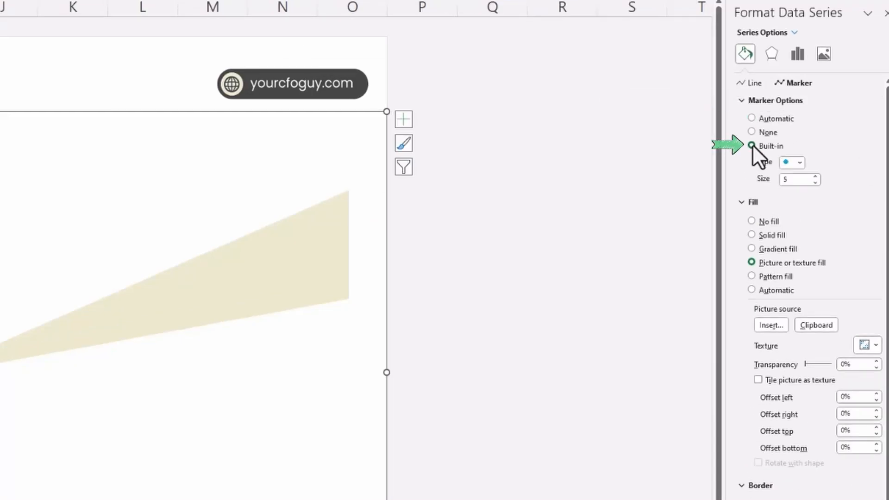
left_click(815, 176)
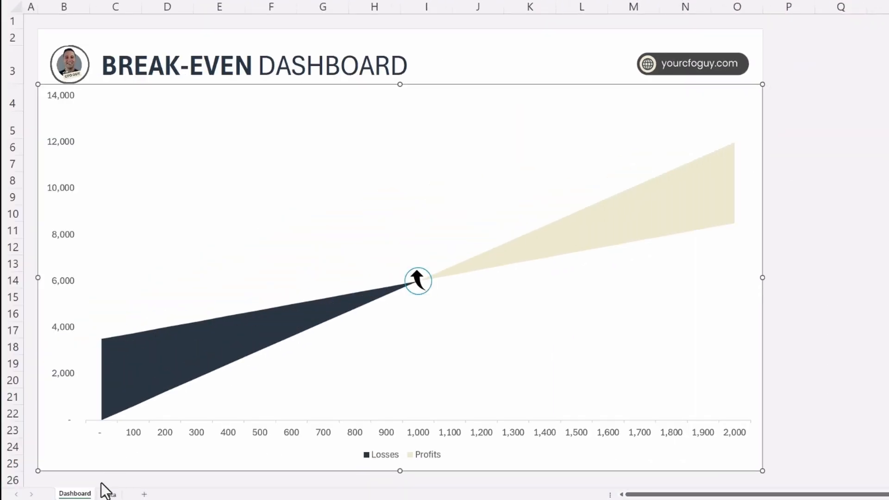
Add a "Y-Axis Adj" label in C18 of the Data sheet and enter a formula based on D17 in D18.
left_click(110, 495)
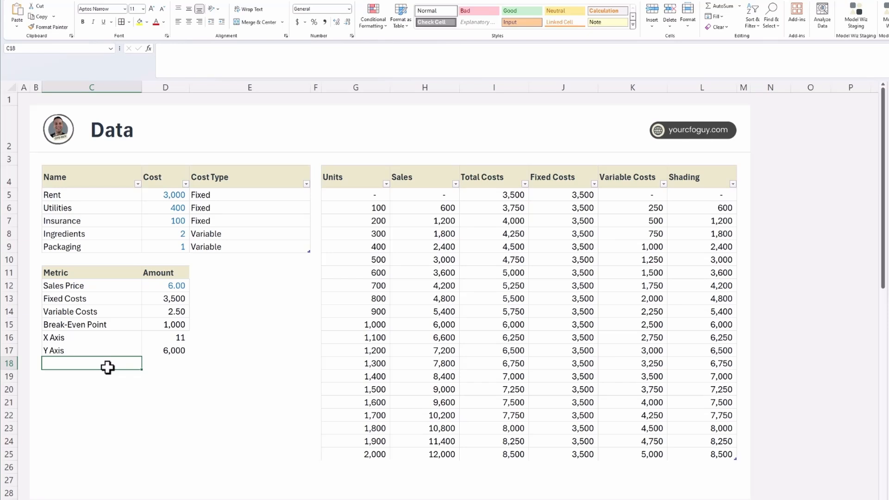
type("Y-Axis Adj")
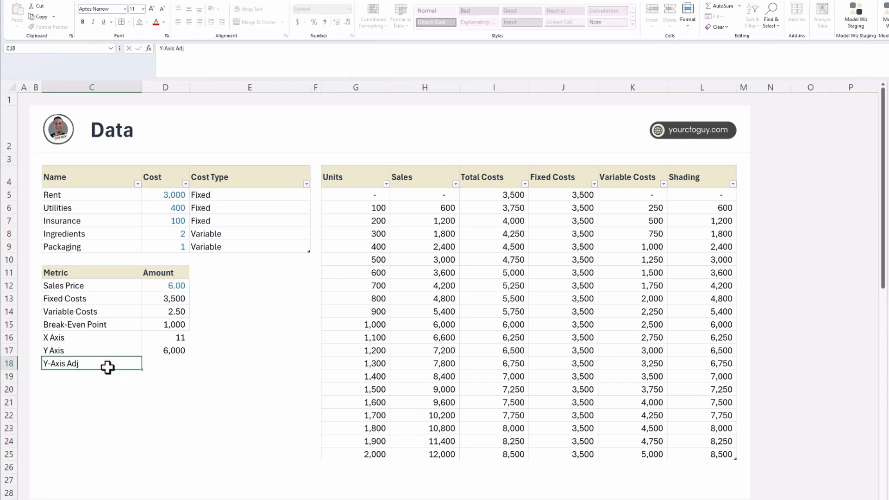
key("Return")
key("Up")
key("Right")
type("=")
key("Up")
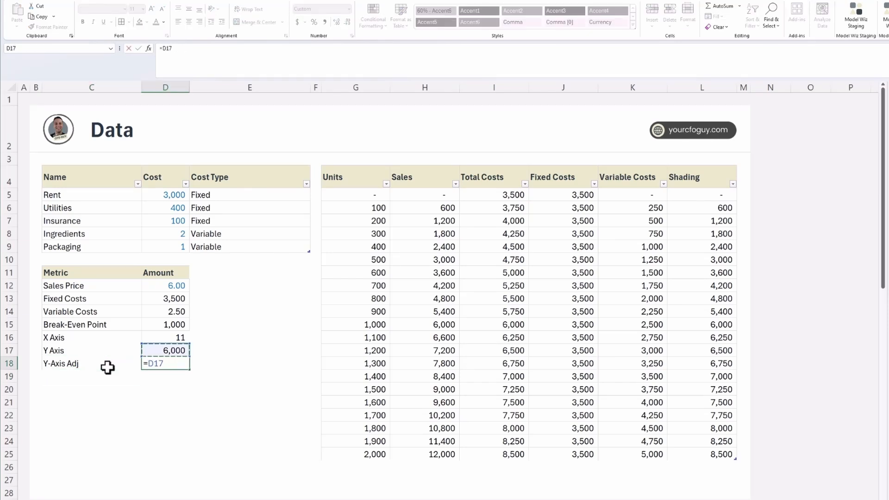
key("Return")
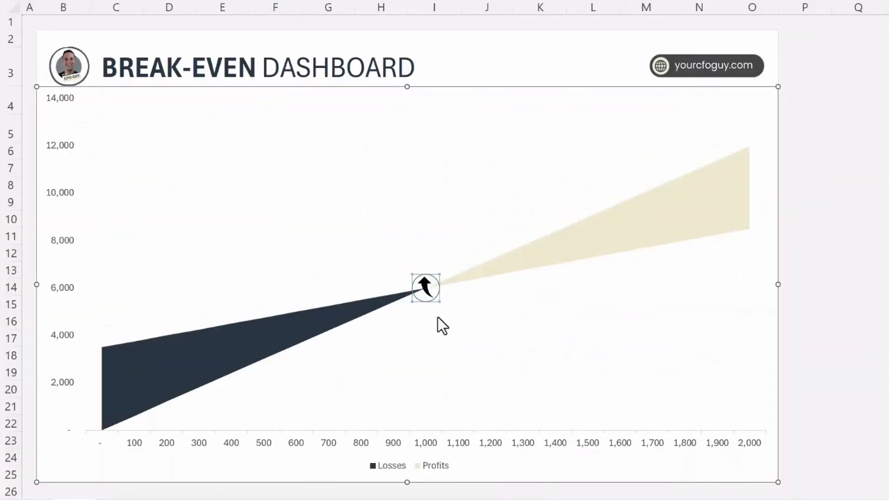
Change the Break Even Point series' Y values to cell D18 of the Data sheet and apply the data source change.
right_click(424, 289)
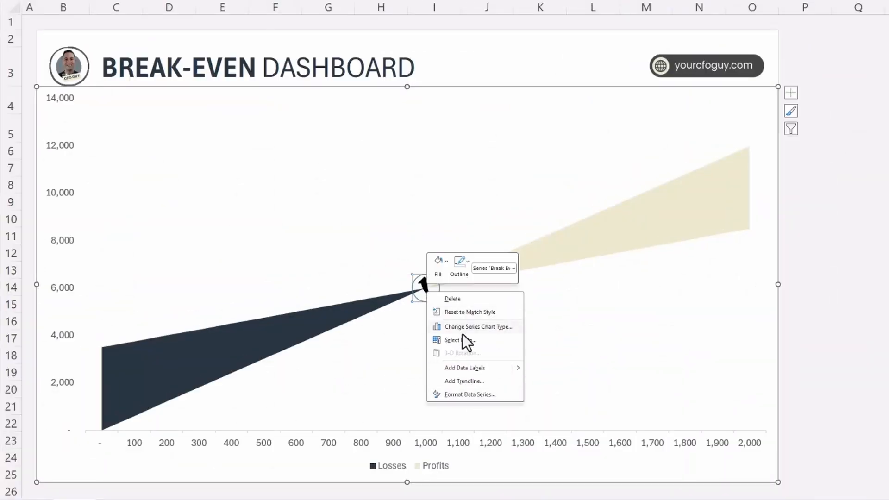
left_click(468, 340)
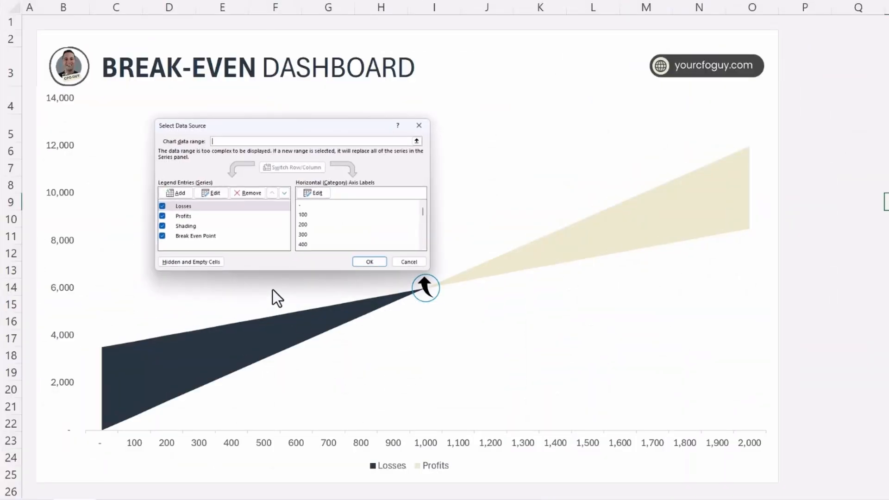
left_click(195, 236)
left_click(216, 193)
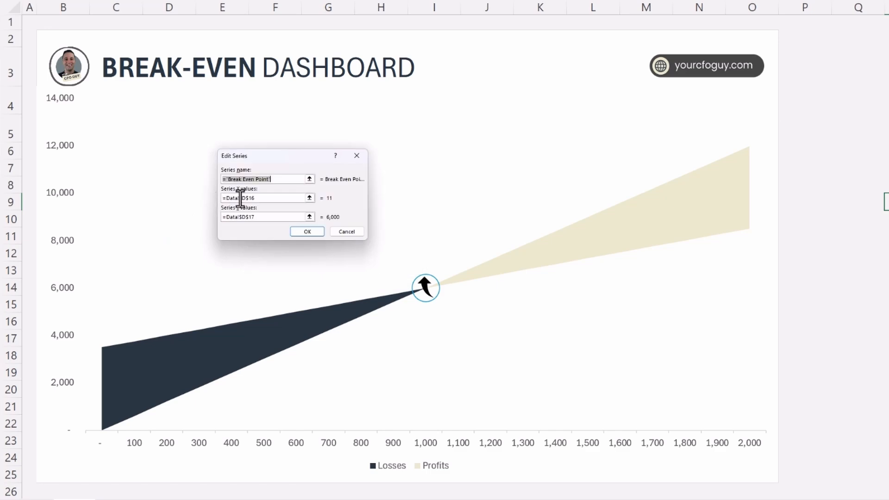
left_click(304, 214)
left_click(203, 329)
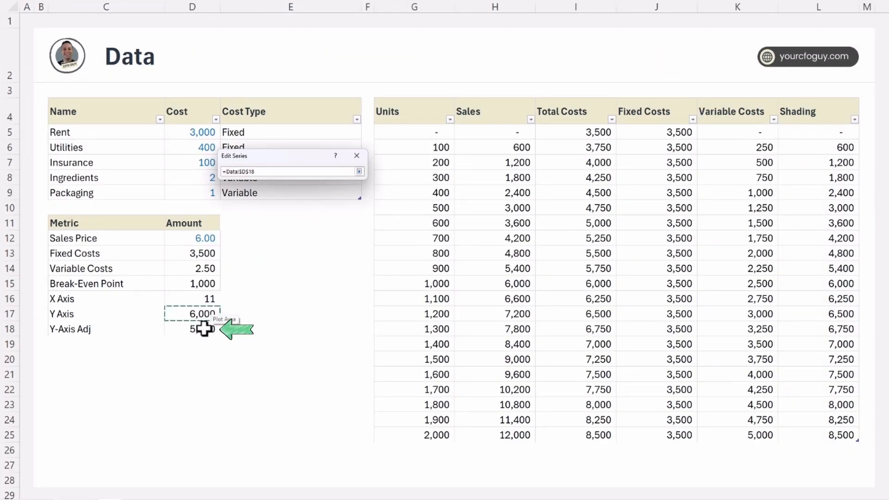
key("Return")
left_click(328, 230)
key("Return")
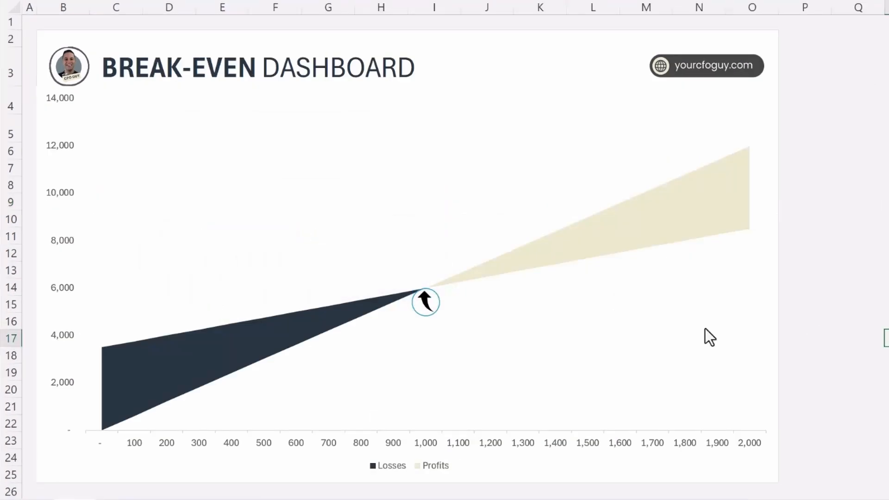
Set the Break Even Point marker's border to No line and deselect the chart.
double_click(421, 314)
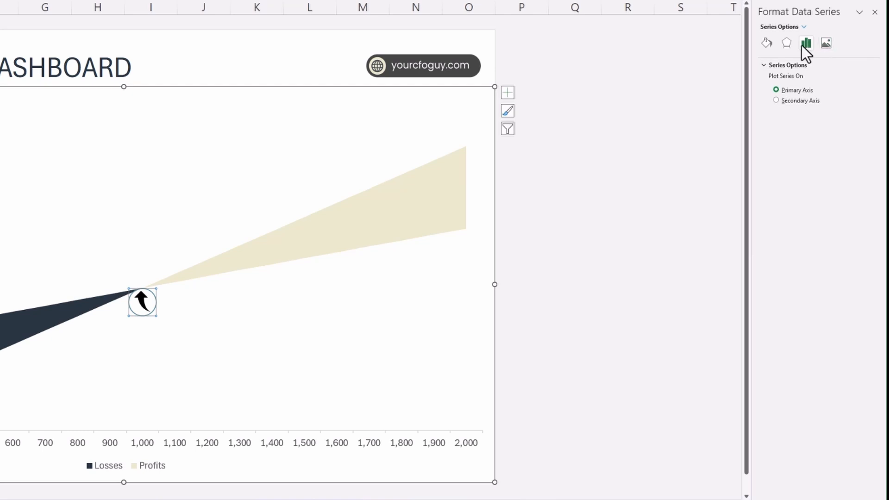
left_click(770, 43)
left_click(803, 65)
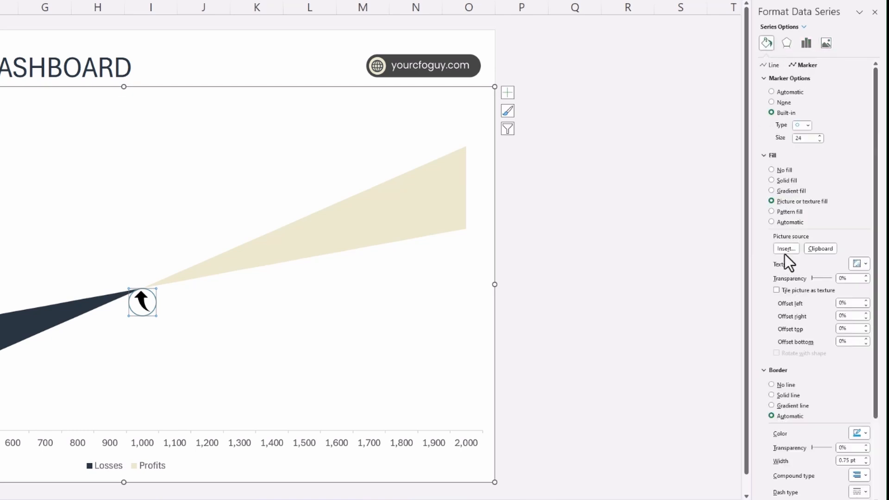
left_click(771, 385)
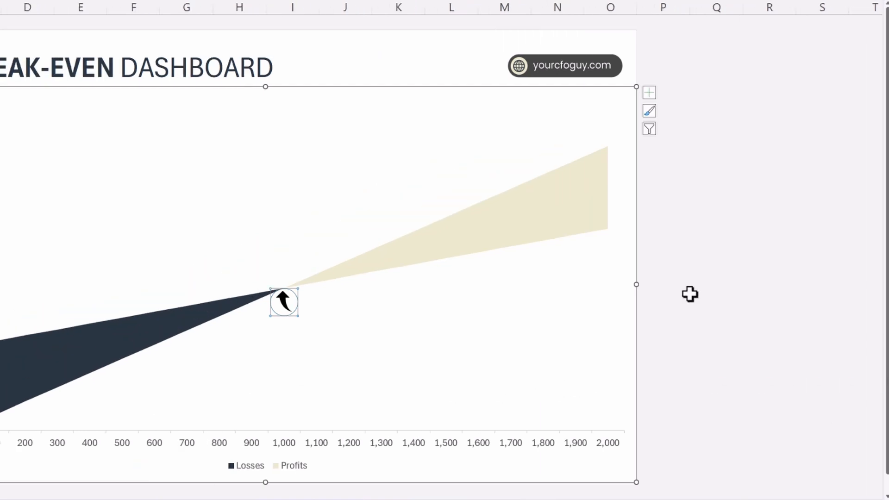
left_click(551, 294)
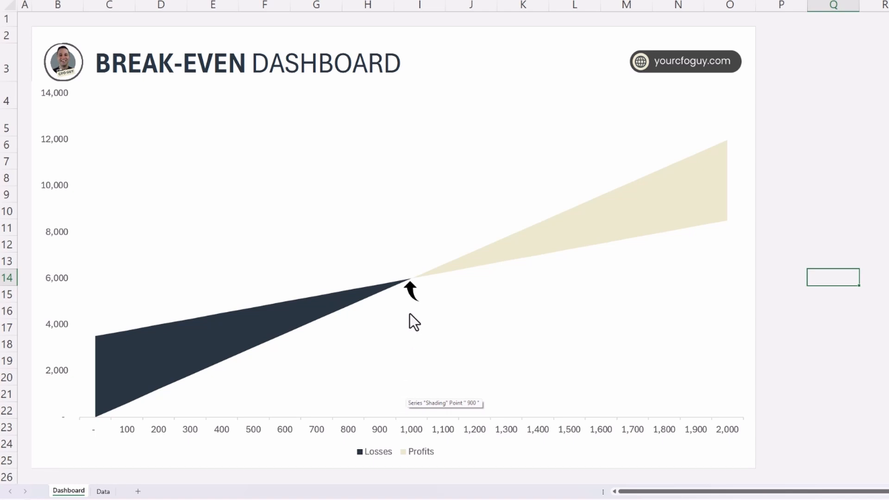
In cell E15 of the Data sheet, enter ="Break Even Point: "&TEXT(D15,"#,###")&" Units" as the label text formula.
left_click(104, 491)
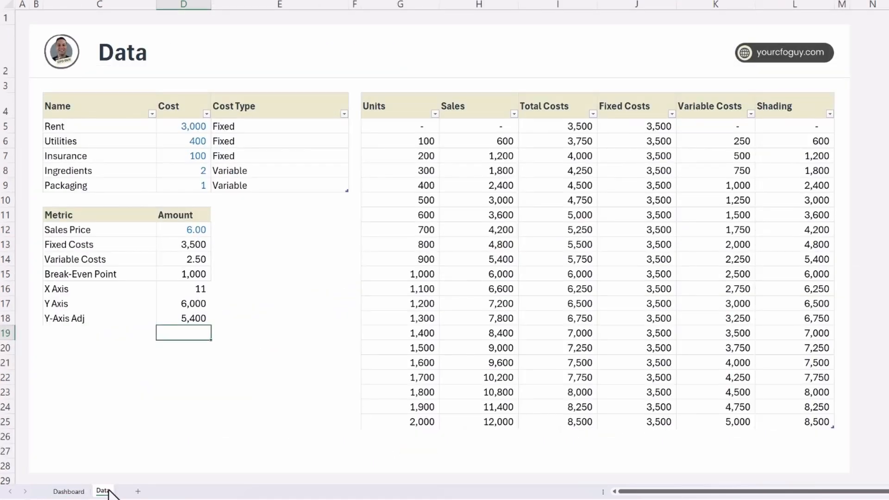
left_click(251, 276)
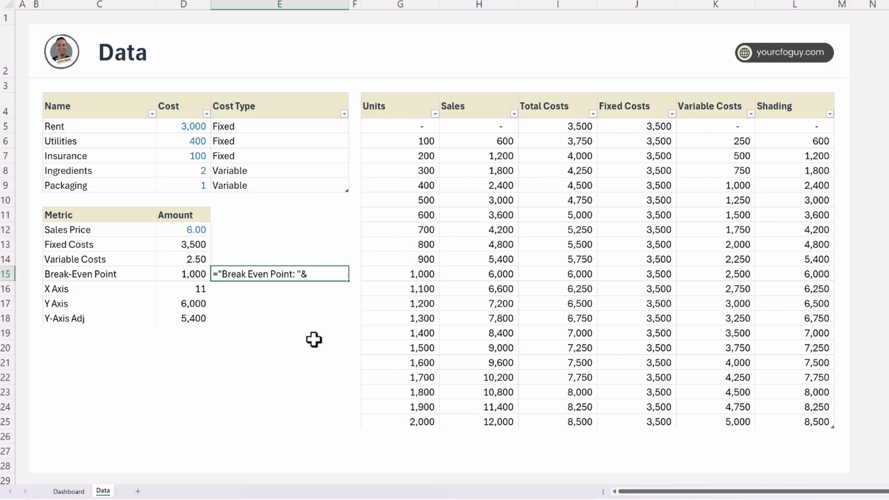
type("Text")
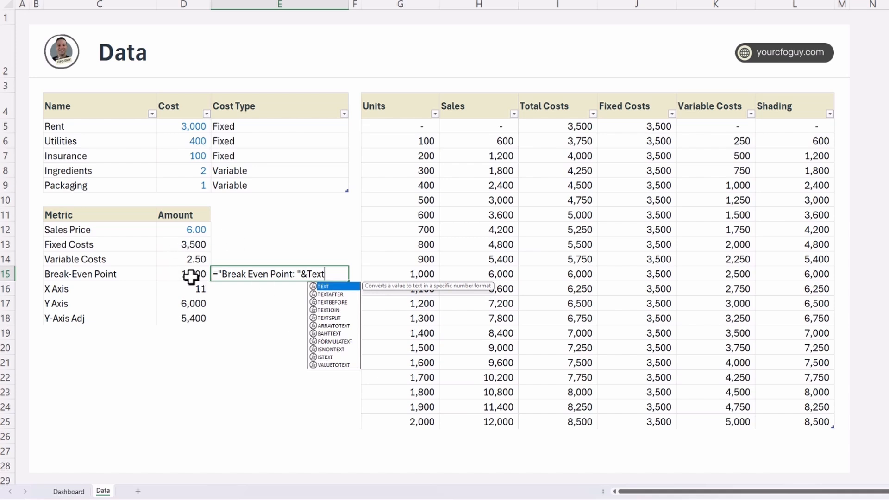
type("(")
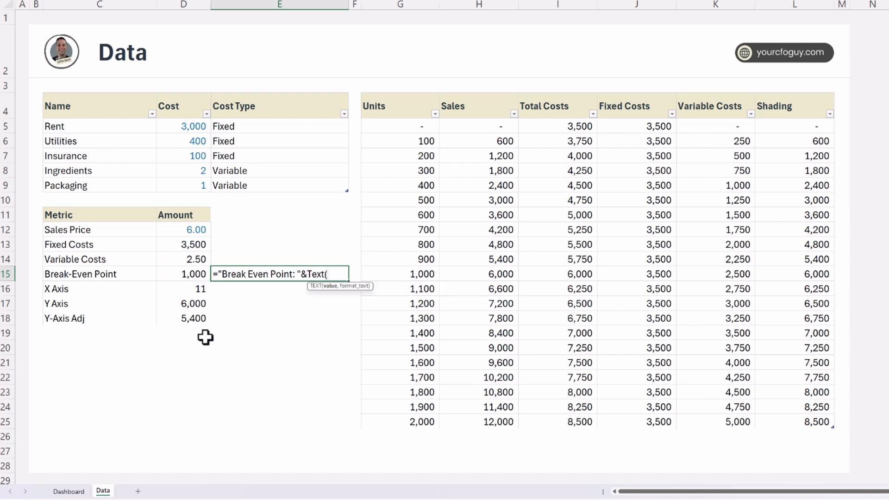
left_click(190, 275)
type(",")
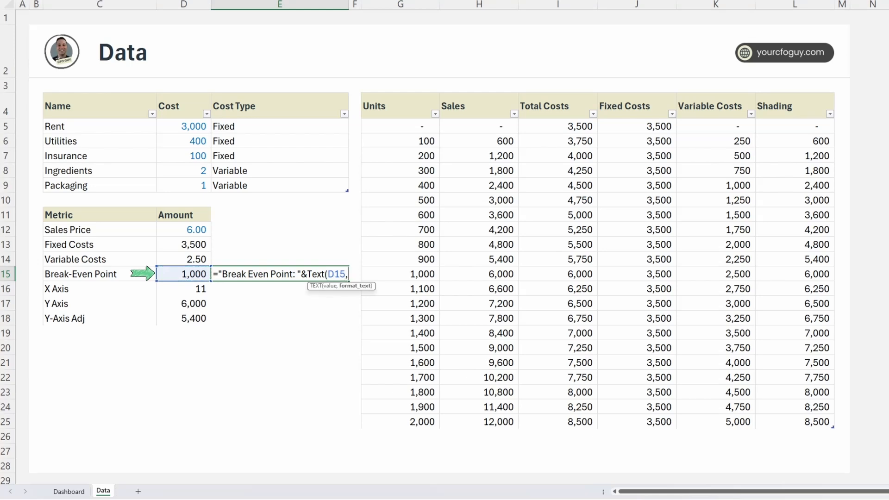
type("\"#,###")
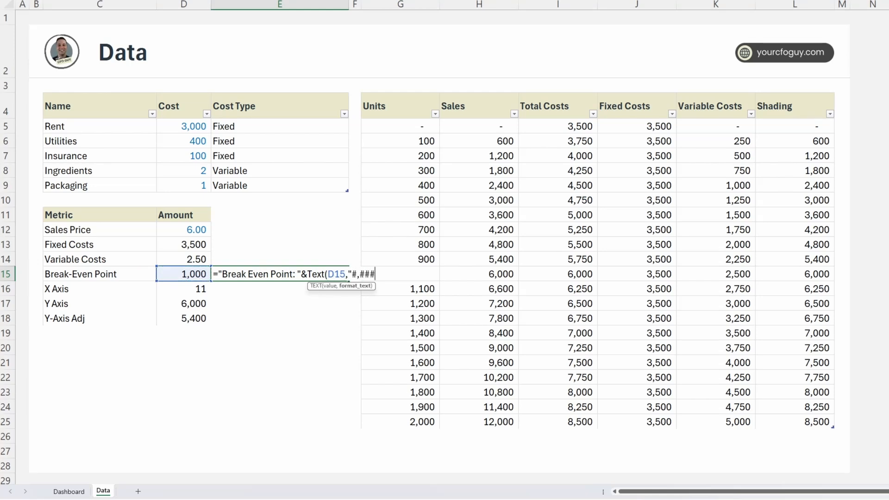
type("\")&\" Units\"")
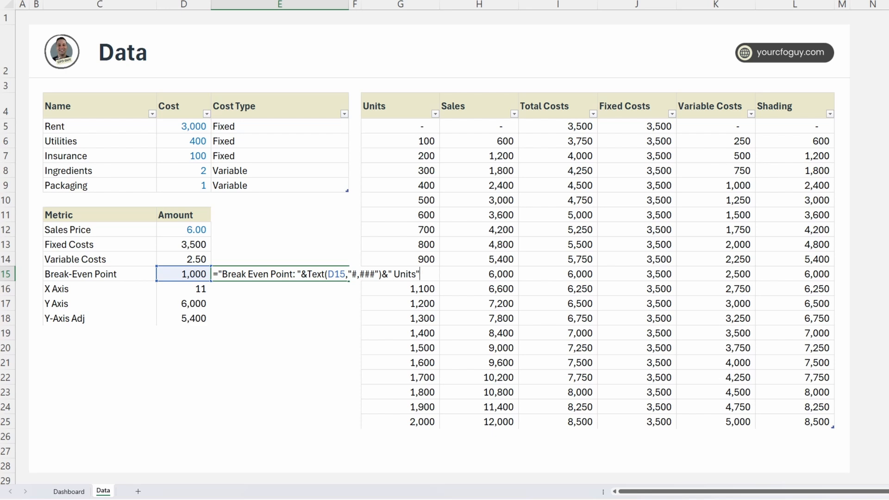
key("Return")
key("Up")
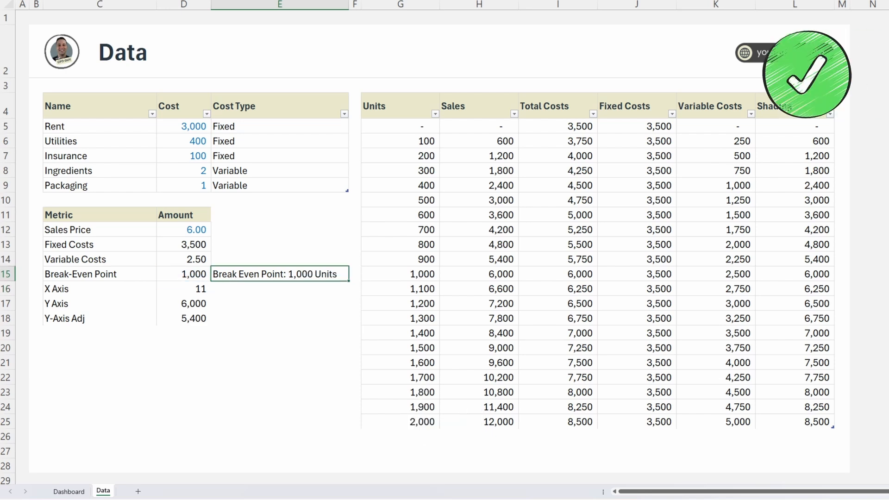
Test the label text by setting the Sales Price to 5, and undo the change.
left_click(186, 232)
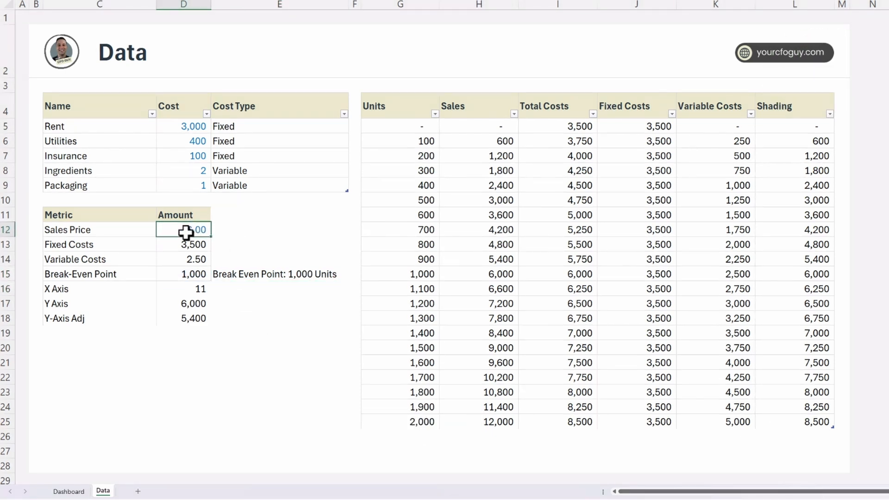
type("5")
key("Return")
key("Up")
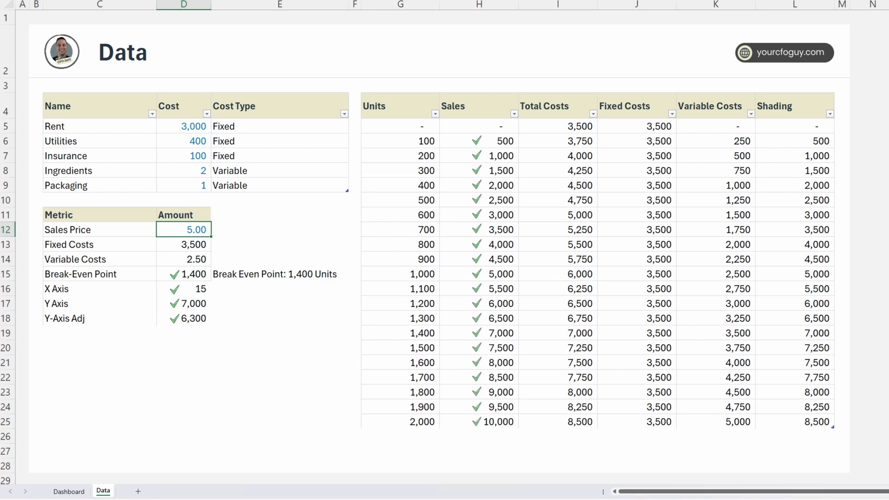
left_click(279, 275)
key("ctrl+z")
left_click(260, 272)
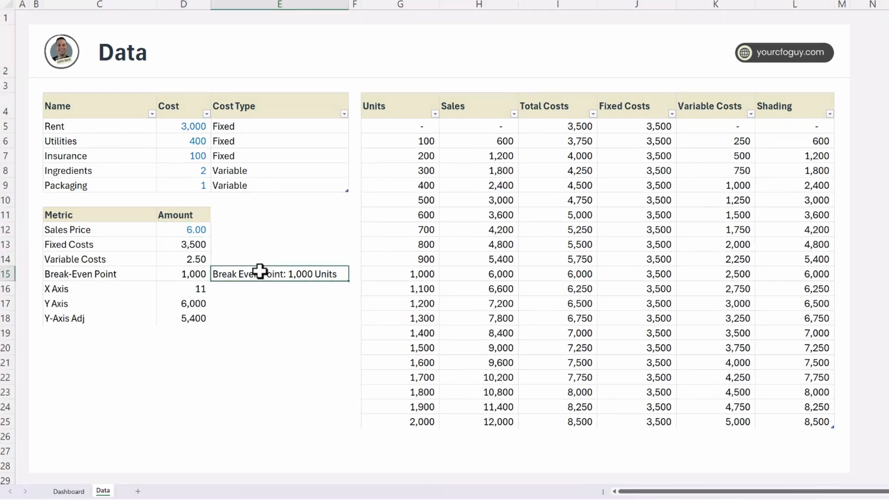
Add a data label to the Break Even Point arrow in the Dashboard chart and open the label's formatting options.
left_click(69, 492)
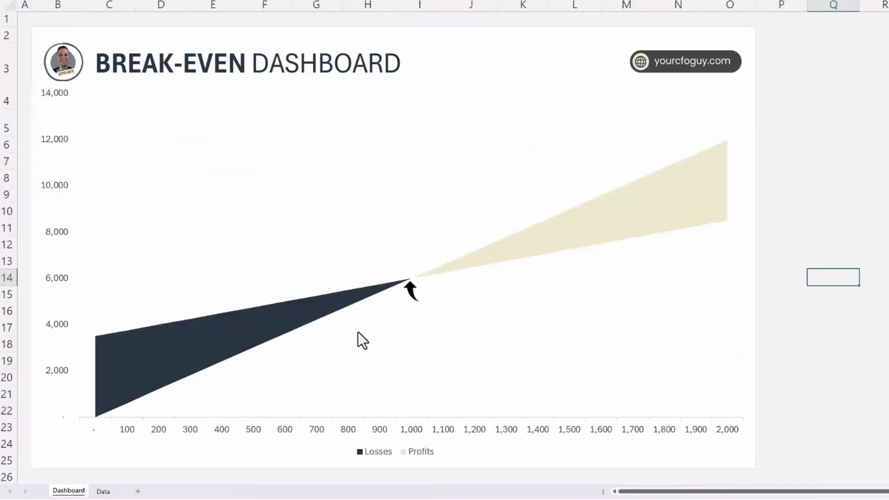
left_click(409, 298)
right_click(410, 297)
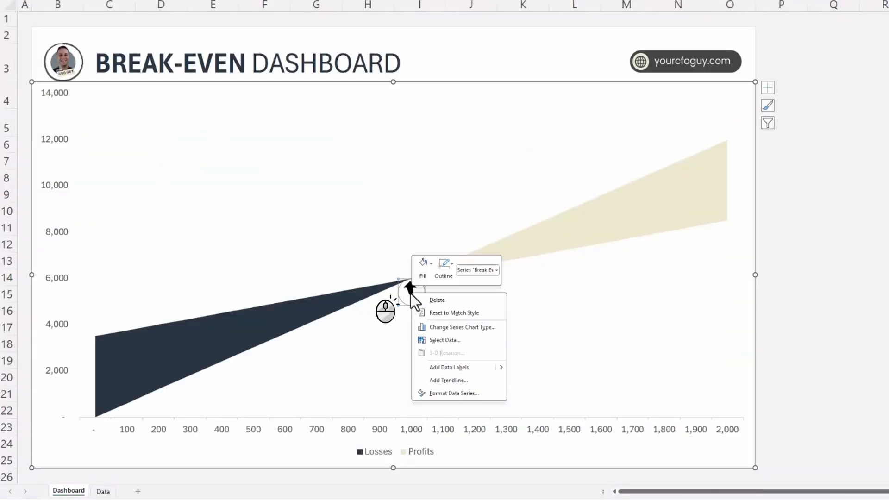
left_click(463, 369)
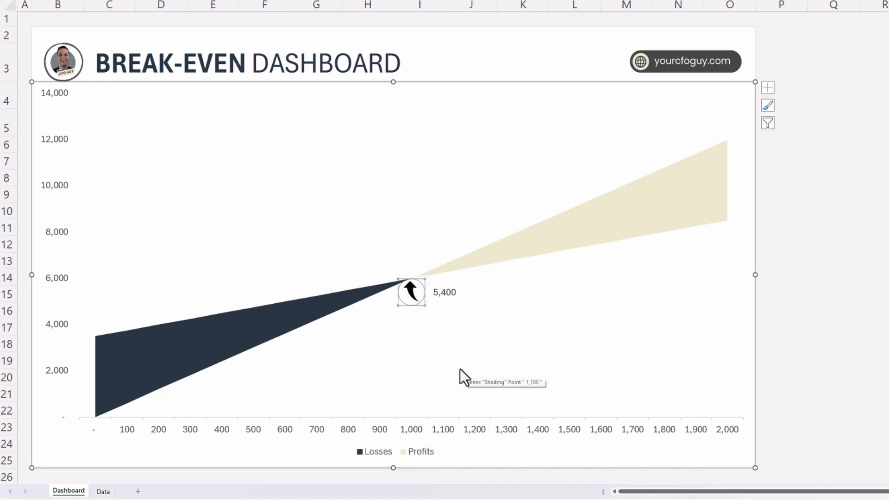
left_click(448, 292)
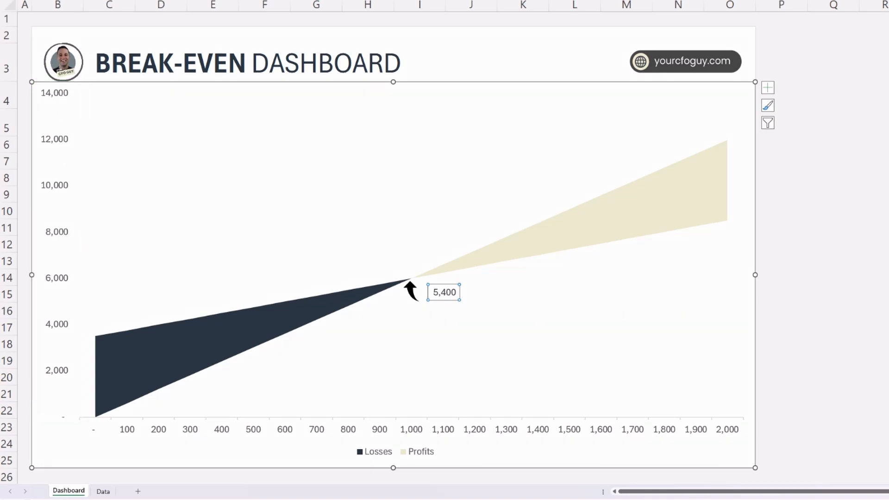
double_click(443, 292)
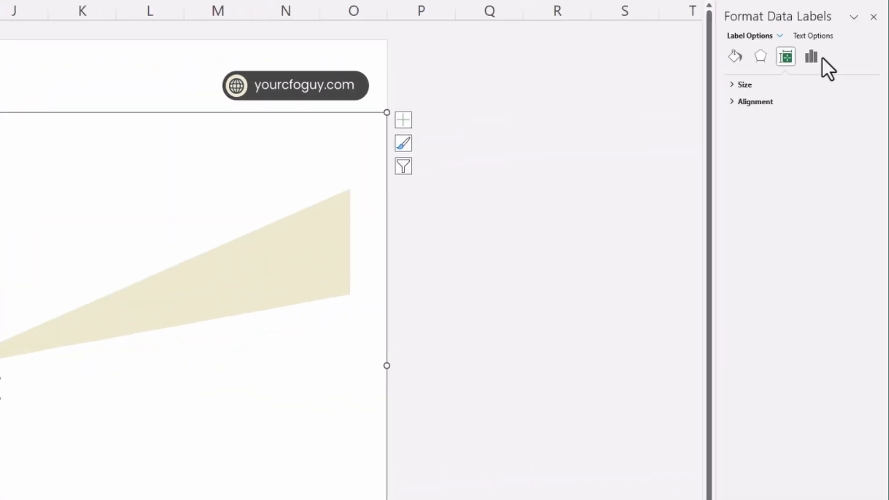
Make the Break Even Point data label show the value from cell E15 of the Data sheet instead of its Y value.
left_click(779, 36)
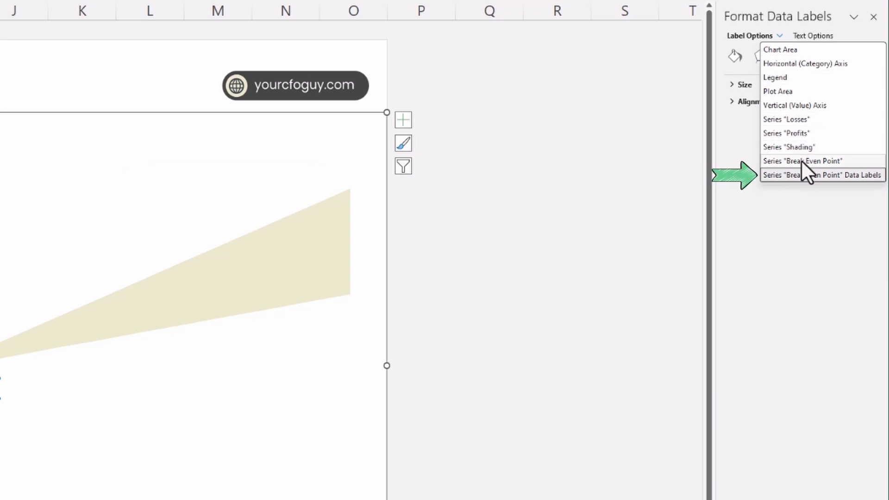
left_click(801, 178)
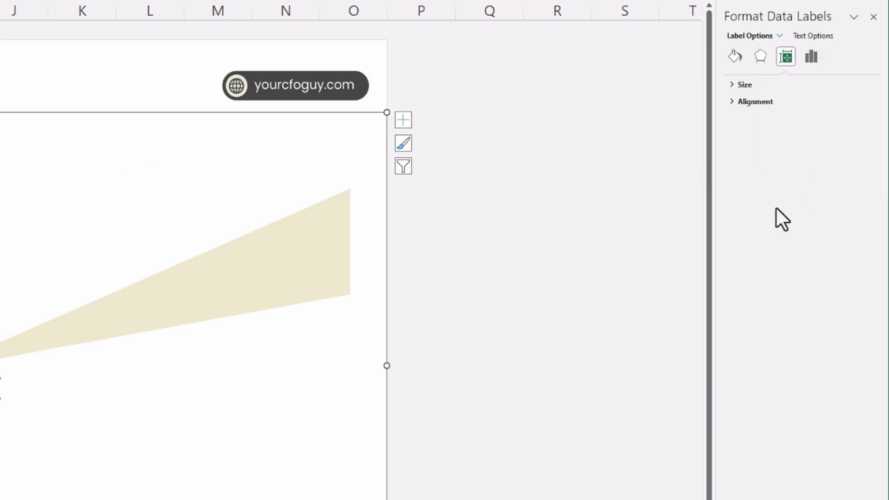
left_click(810, 60)
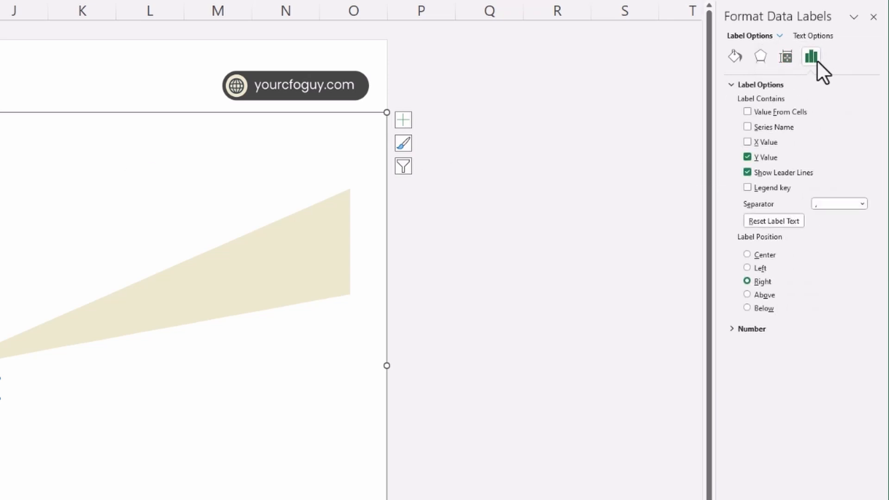
left_click(747, 157)
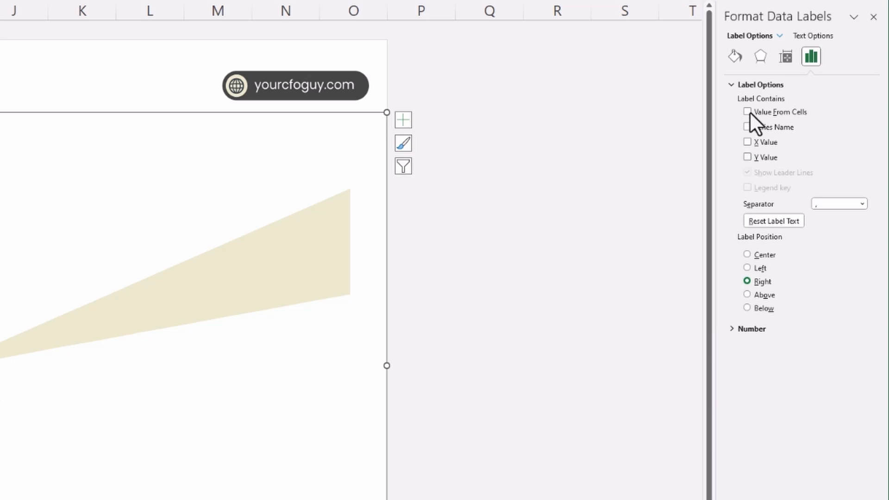
left_click(748, 111)
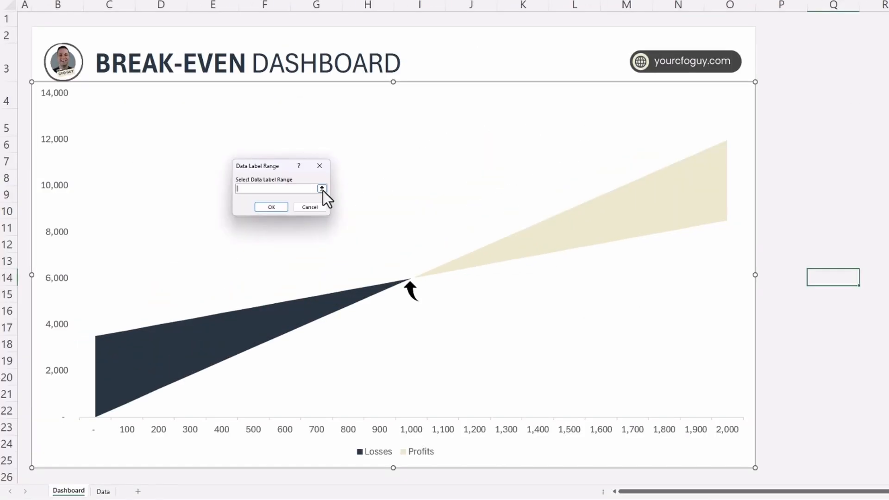
left_click(322, 188)
left_click(103, 491)
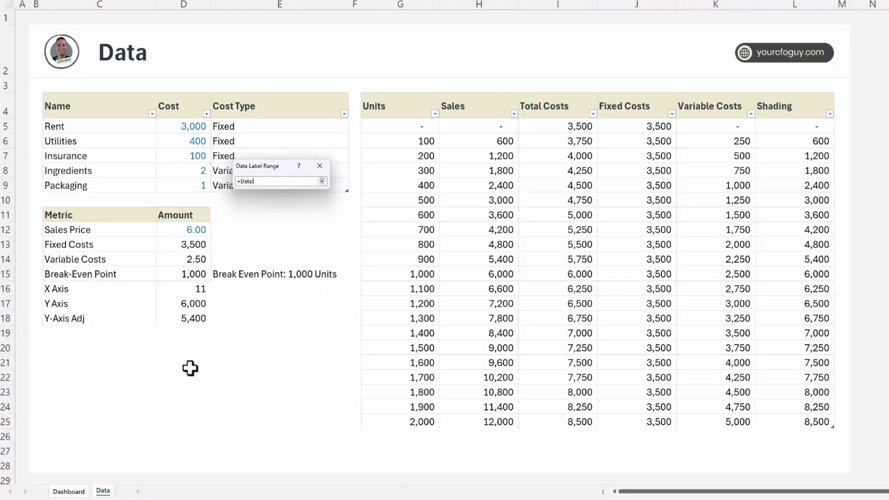
left_click(258, 273)
left_click(322, 181)
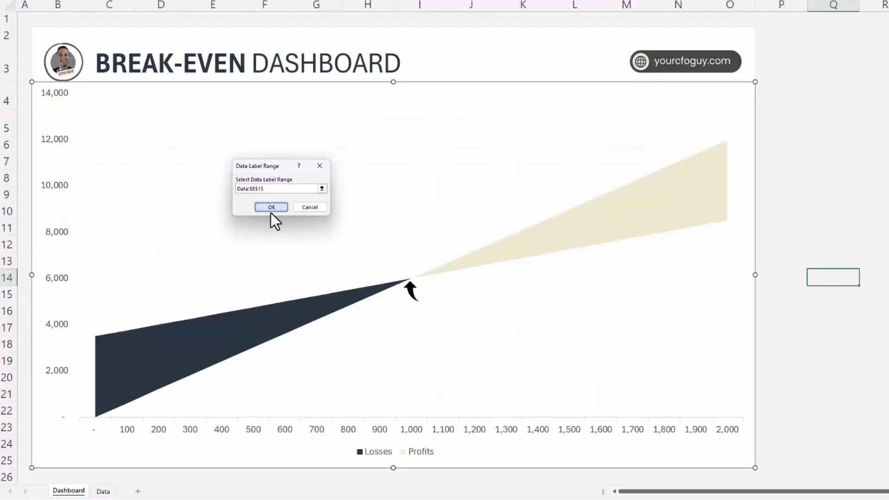
left_click(271, 212)
Place the Break Even Point label above the arrow, resize it to fit two lines, and delete its leader line.
left_click_drag(484, 301, 393, 239)
left_click_drag(460, 229, 415, 229)
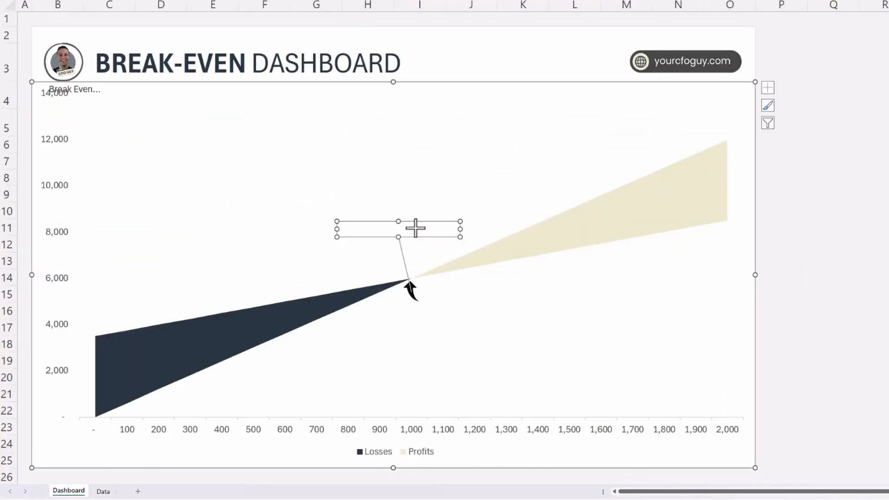
left_click_drag(357, 237, 353, 257)
left_click_drag(393, 224, 412, 229)
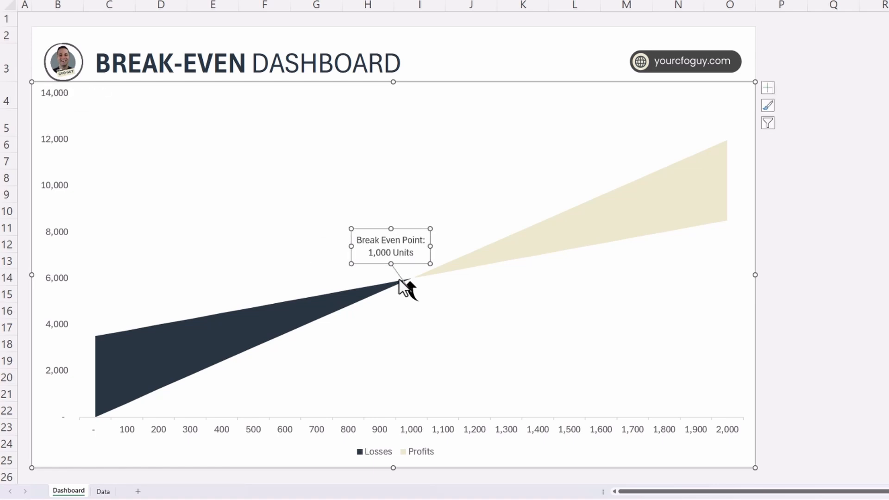
left_click(399, 280)
key("Delete")
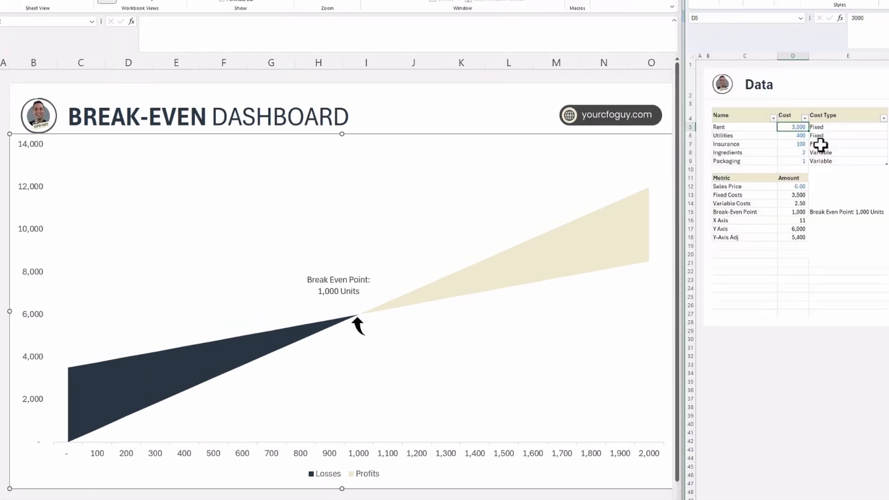
Test the chart by setting the Rent cost to 4,000 in the Data sheet.
type("40")
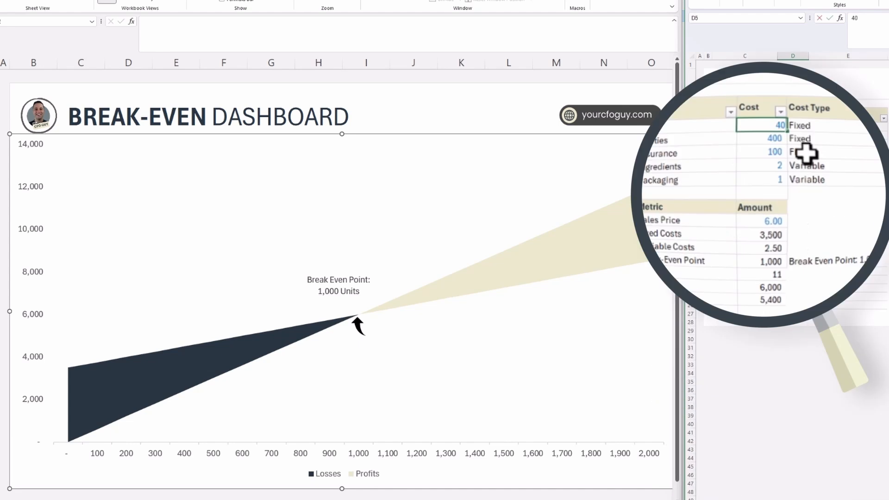
key("Down")
key("Down")
key("Down")
key("Down")
key("Down")
key("Down")
key("Down")
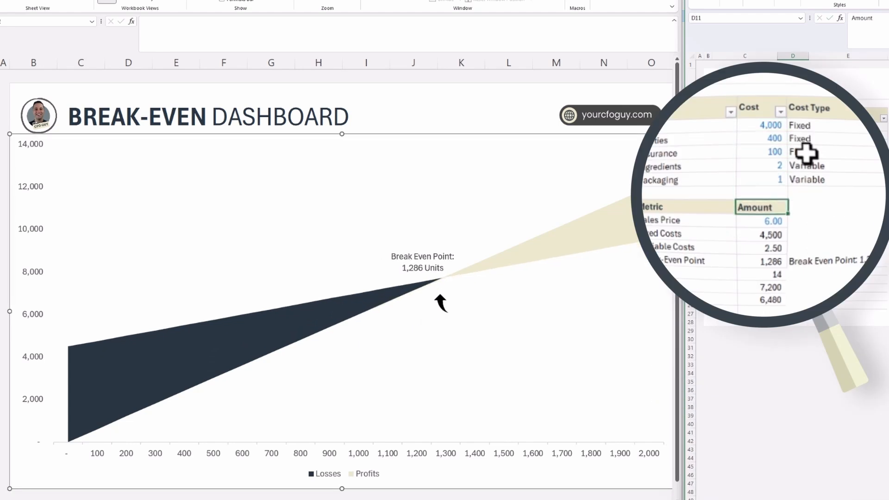
Set the Sales Price to 7 and the Utilities cost to 500 in the Data sheet.
type("7")
key("Up")
key("Up")
key("Up")
key("Up")
key("Up")
key("Up")
type("500")
key("Return")
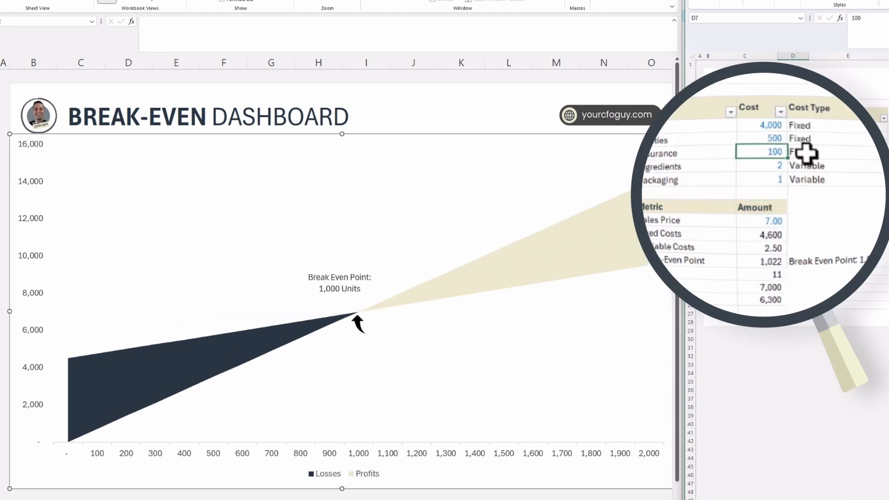
key("Down")
key("Down")
key("Down")
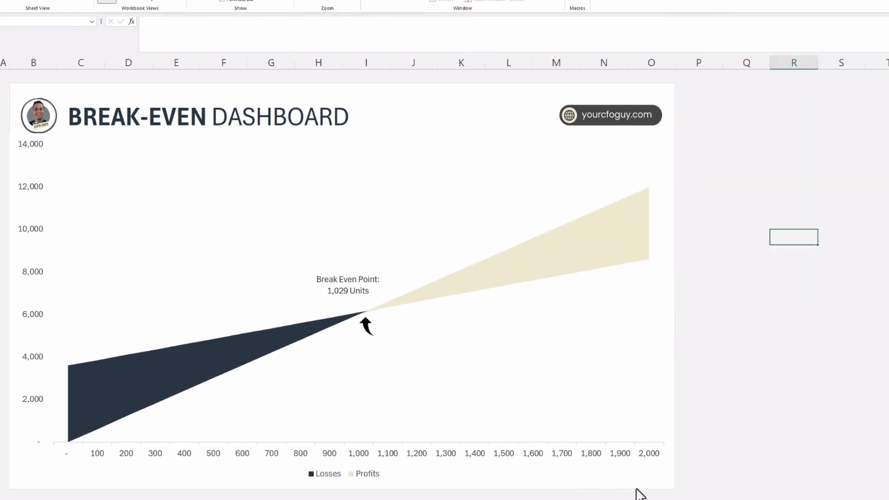
Select the whole dashboard range B2:O25 on the Dashboard sheet and copy it.
left_click(19, 84)
key("shift+Down")
key("shift+Down")
key("shift+Down")
key("shift+Down")
key("shift+Down")
key("shift+Down")
key("shift+Down")
key("shift+Down")
key("shift+Down")
key("shift+Down")
key("shift+Down")
key("shift+Down")
key("shift+Down")
key("shift+Down")
key("shift+Down")
key("shift+Down")
key("shift+Down")
key("shift+Down")
key("shift+Down")
key("shift+Down")
key("shift+Right")
key("shift+Right")
key("shift+Right")
key("shift+Right")
key("shift+Right")
key("shift+Right")
key("shift+Right")
key("shift+Right")
key("shift+Right")
key("shift+Right")
key("shift+Right")
key("shift+Right")
key("shift+Right")
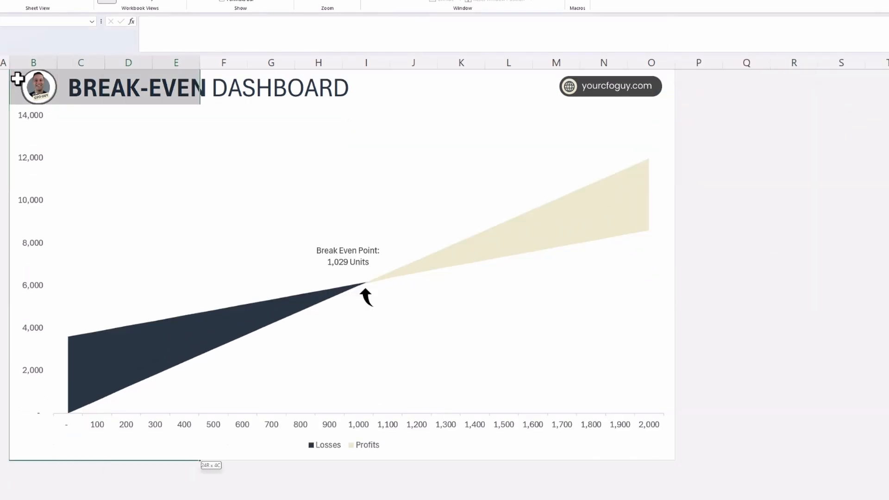
scroll(17, 79, "up", 1)
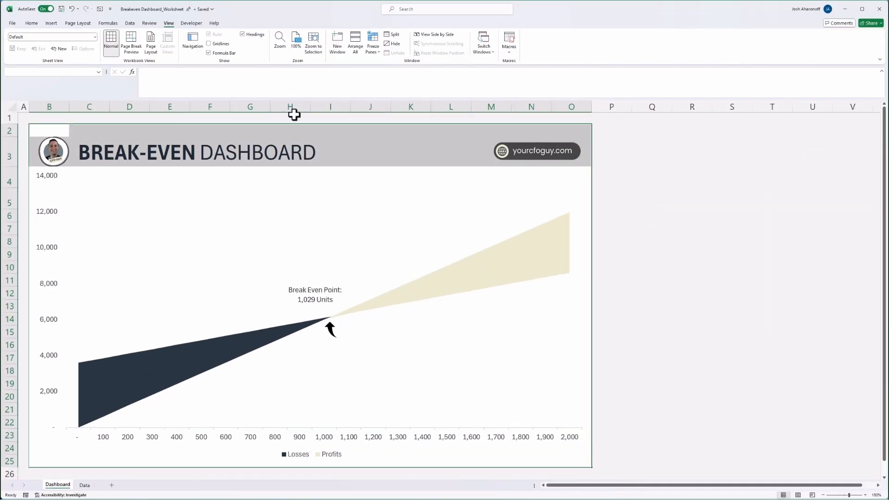
key("ctrl+c")
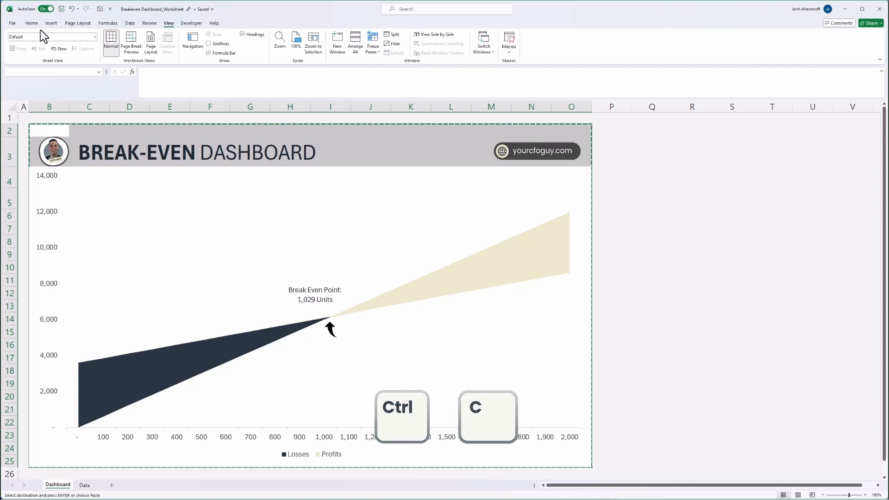
Paste the copied dashboard range as a picture.
left_click(31, 22)
key("alt")
key("h")
key("v")
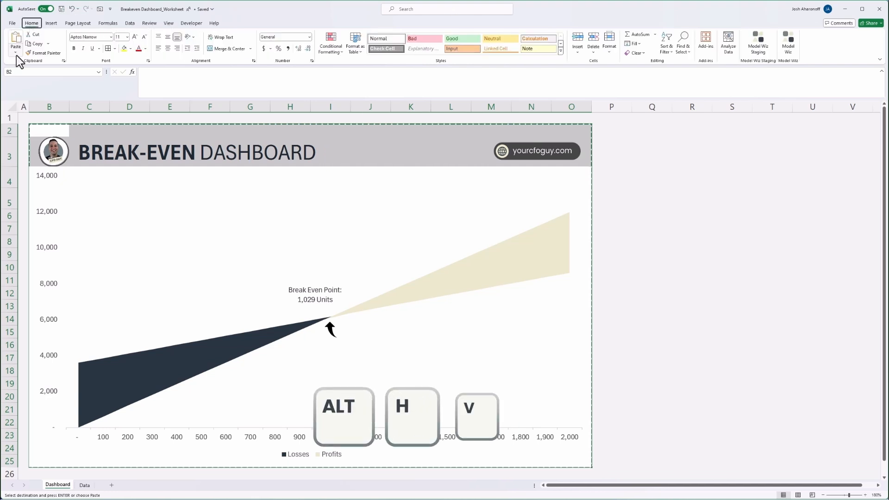
key("u")
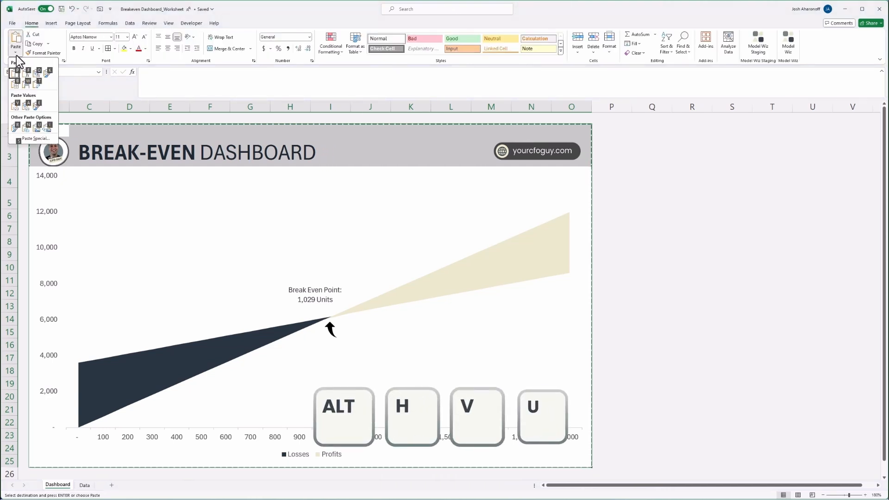